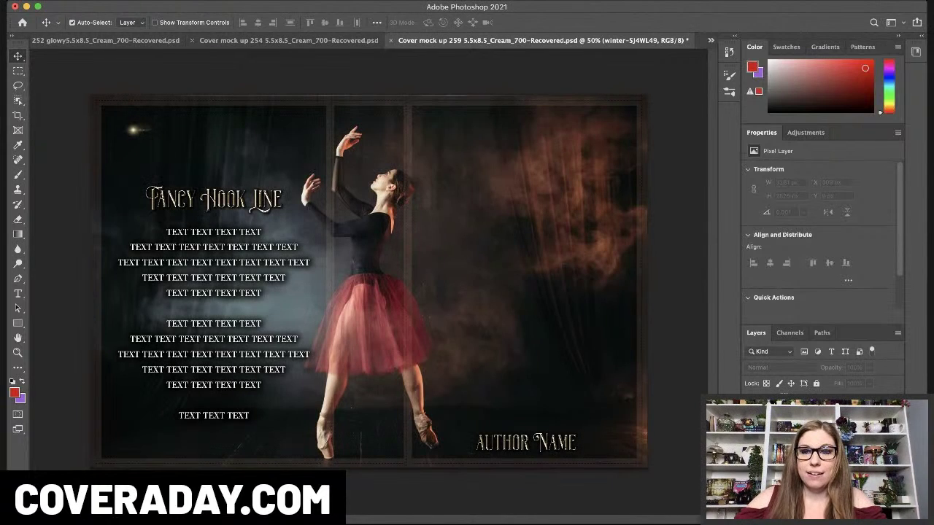
Select the ballet dancer in the stage photo layer with the Object Selection tool, using a rectangle around her whole figure
click(441, 321)
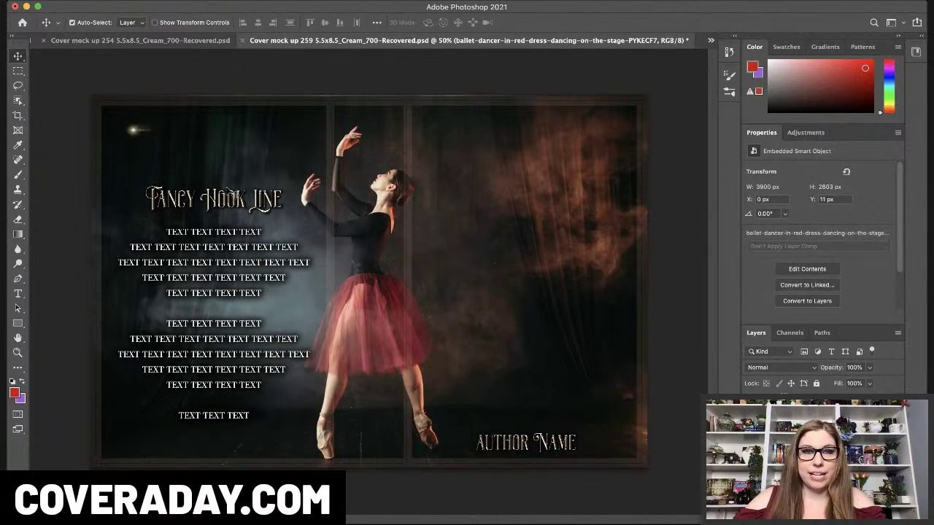
click(18, 100)
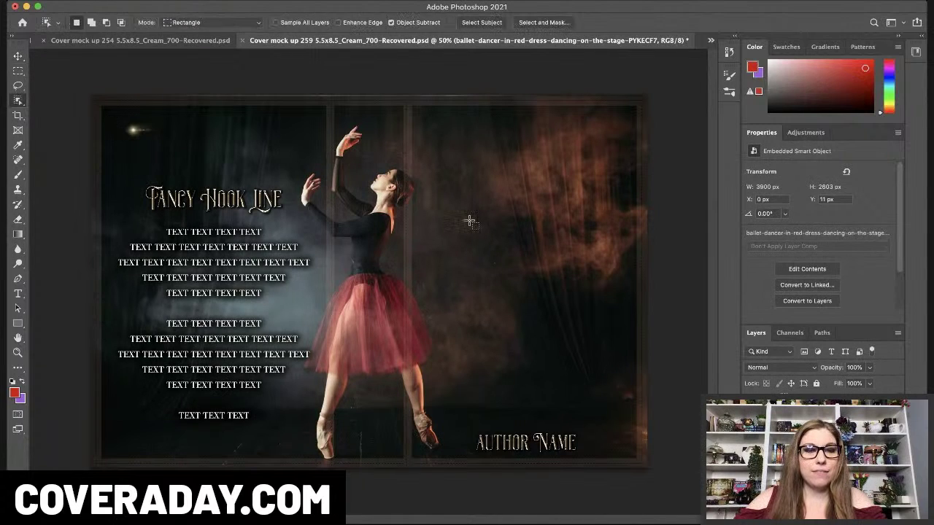
drag(293, 474, 454, 109)
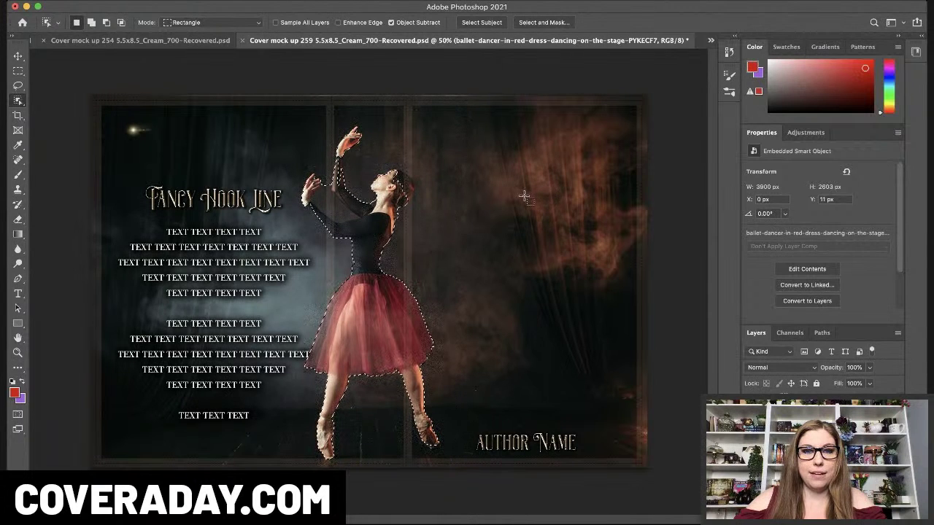
Lasso the missing hair into the selection, subtract the gap between her arms, and mask the dancer layer with the result
key(l)
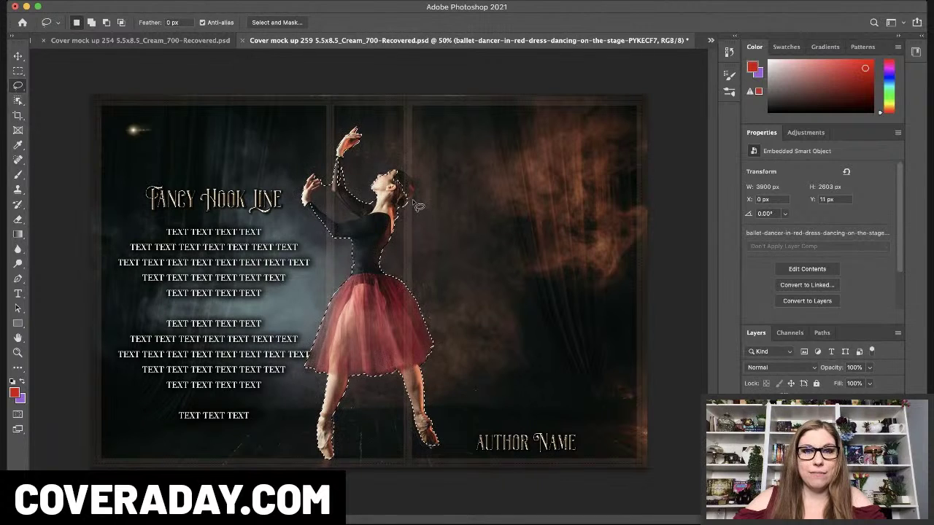
key(shift)
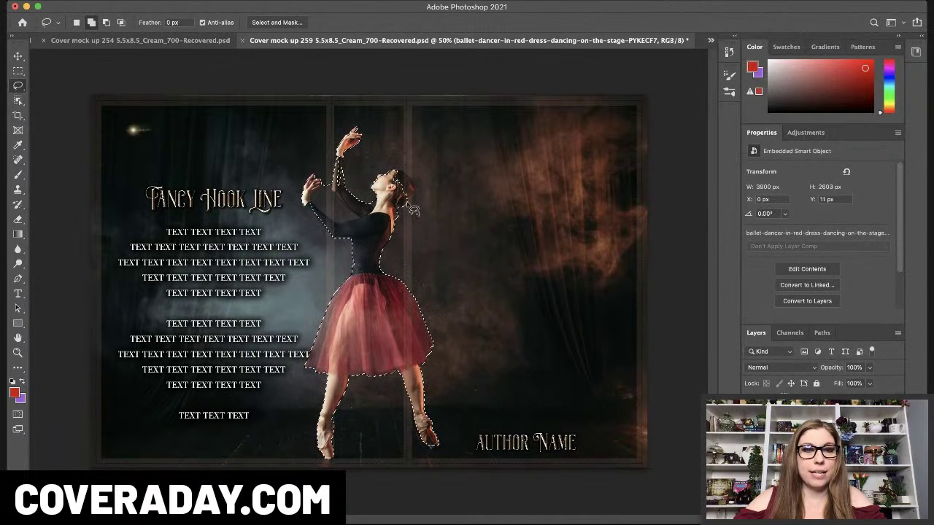
mouse_move(416, 183)
mouse_down()
mouse_move(395, 170)
mouse_move(413, 186)
mouse_move(395, 187)
mouse_up()
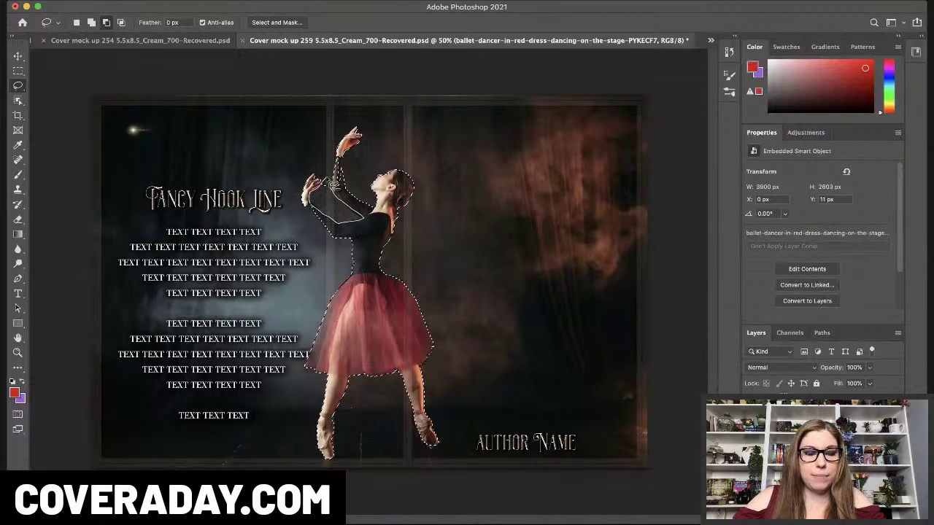
key(shift)
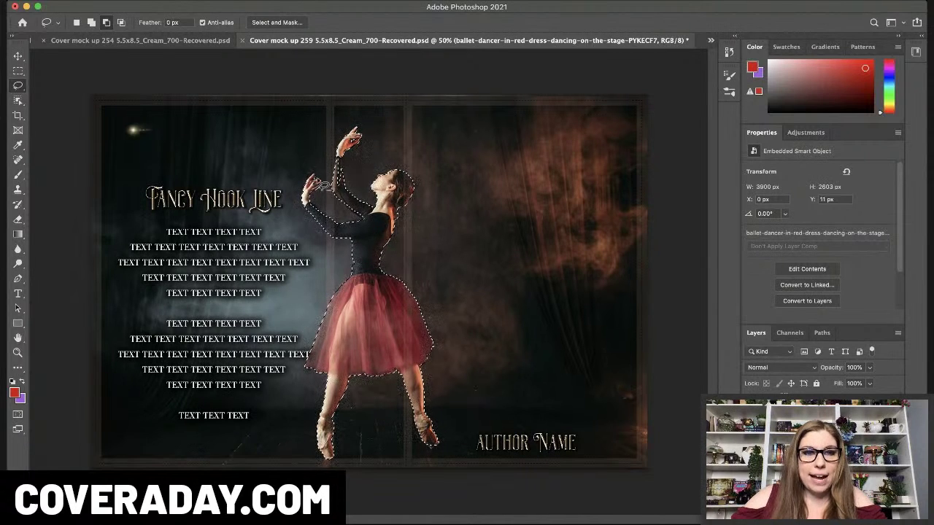
click(814, 514)
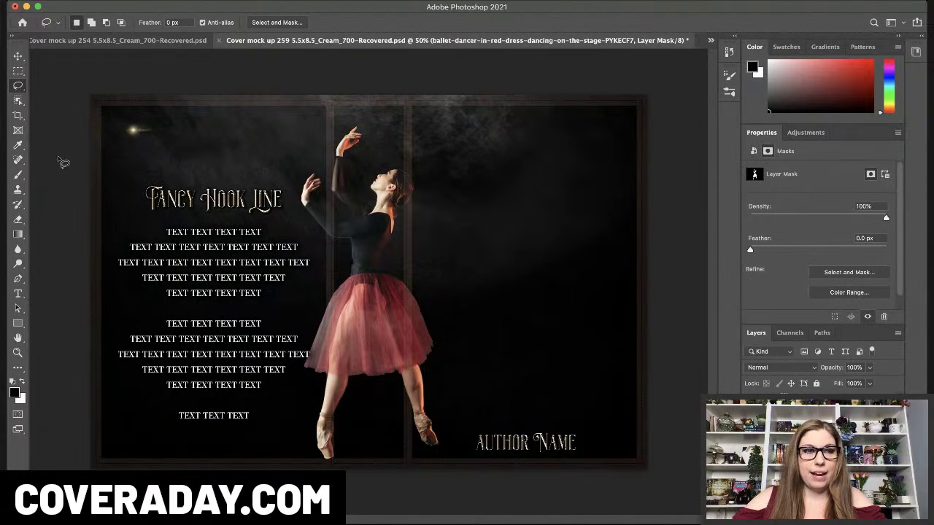
click(18, 55)
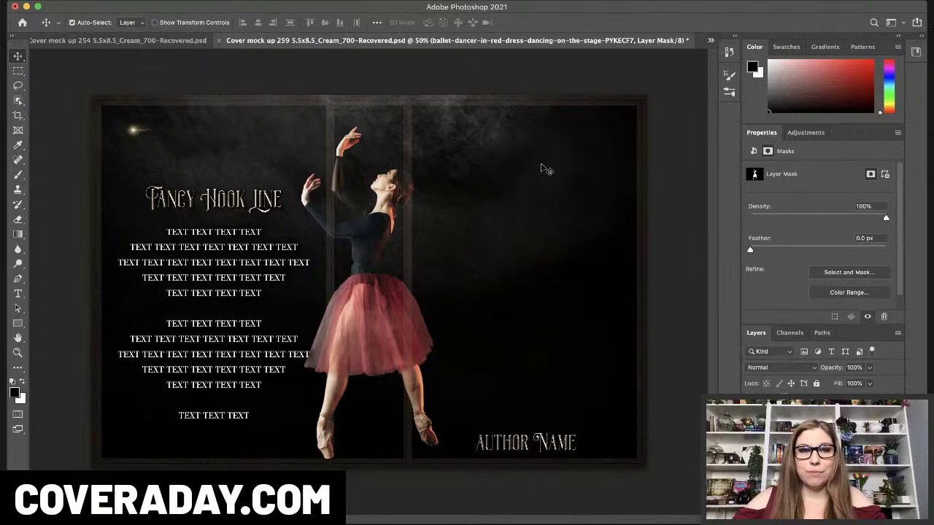
Set up the Brush at size 25 and 100% opacity for close work around the dancer's waist on the layer mask
click(18, 175)
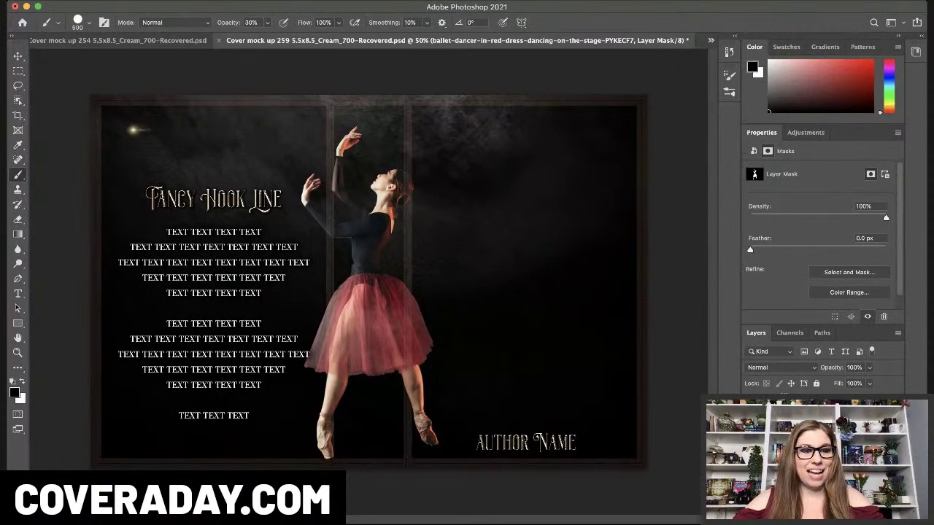
key(super+equal)
key(super+equal)
key(super+equal)
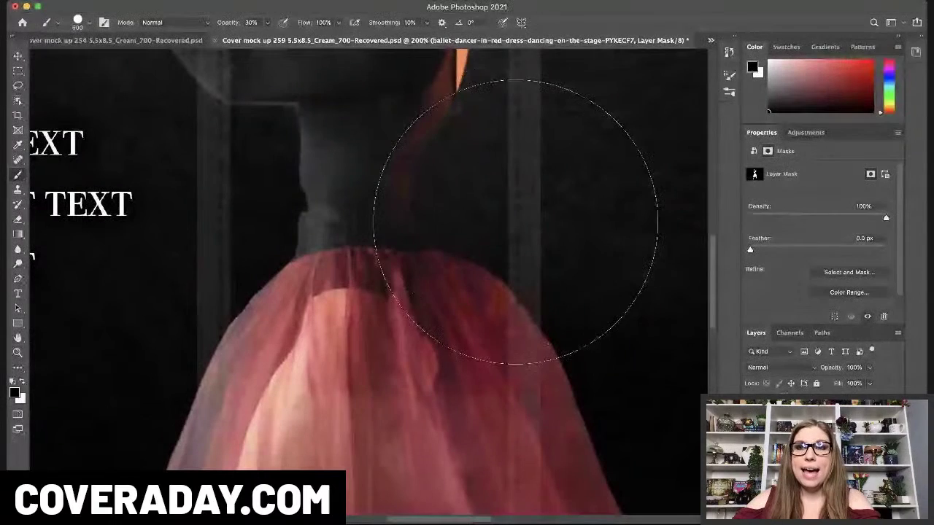
key(bracketleft)
key(bracketleft)
key(bracketleft)
key(bracketleft)
key(bracketleft)
key(bracketleft)
key(bracketleft)
key(bracketleft)
key(bracketleft)
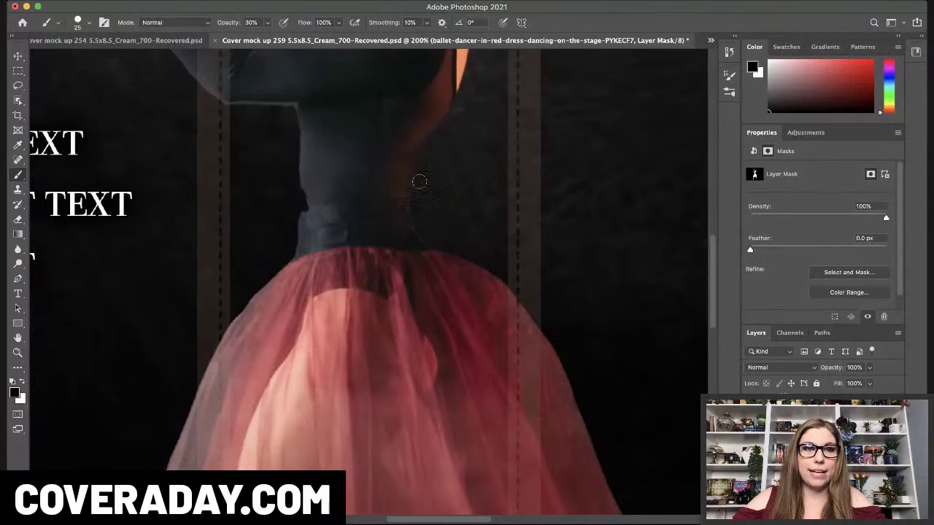
key(0)
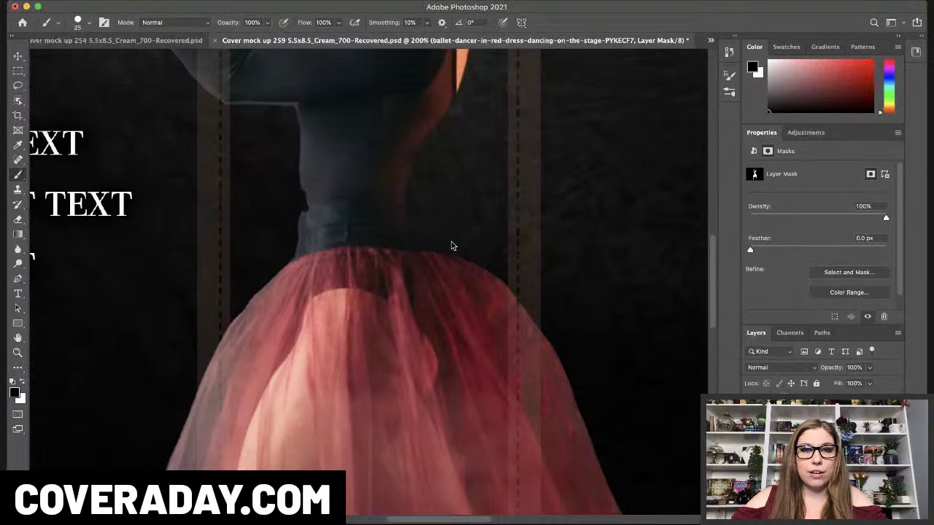
drag(310, 159, 365, 227)
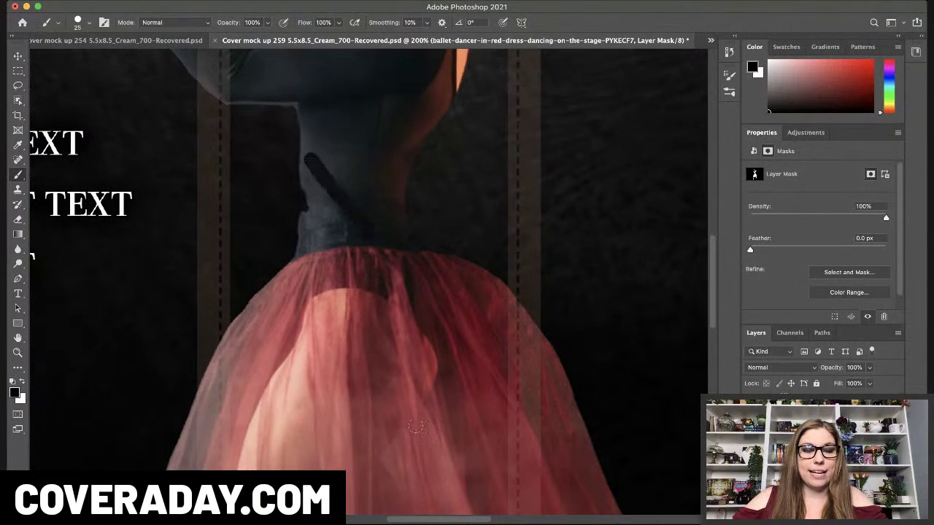
key(super+z)
key(x)
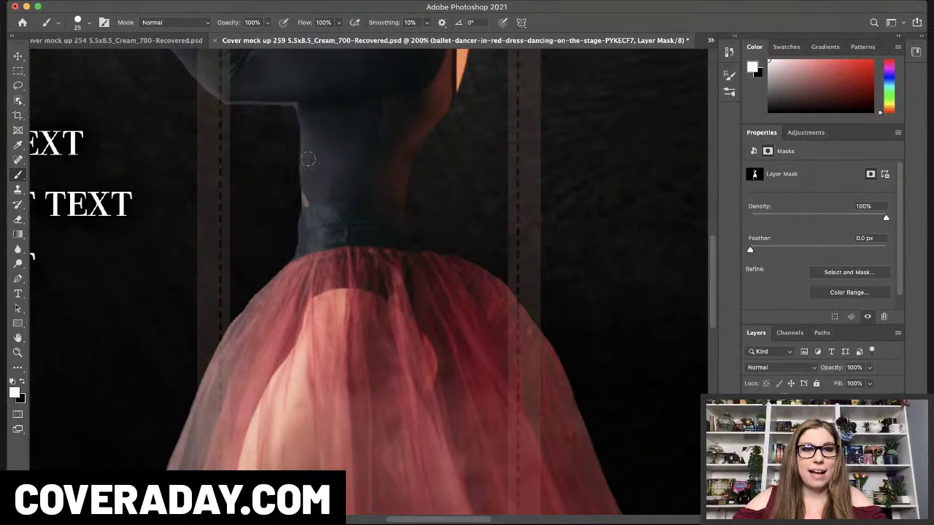
key(x)
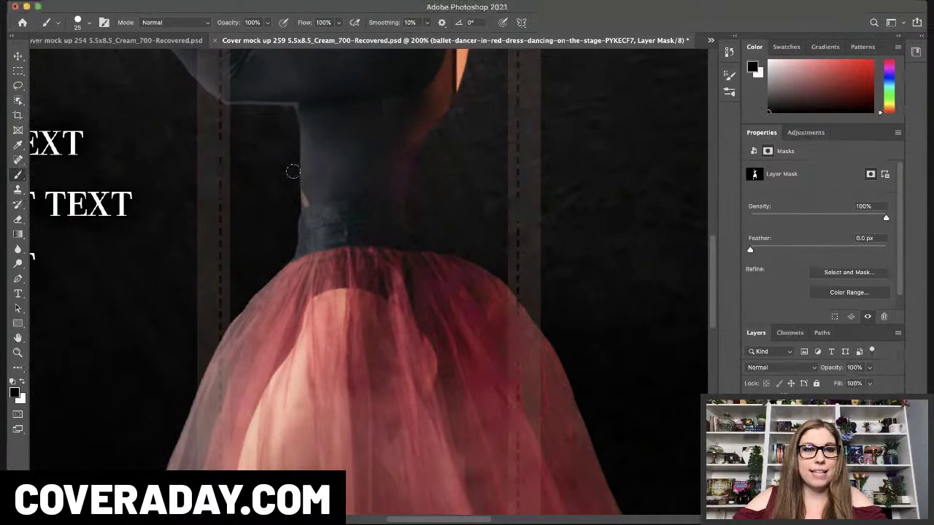
Paint black on the mask with small brush sizes to hide the fringe beside the dancer's waist and beneath her forearm
drag(295, 223, 294, 252)
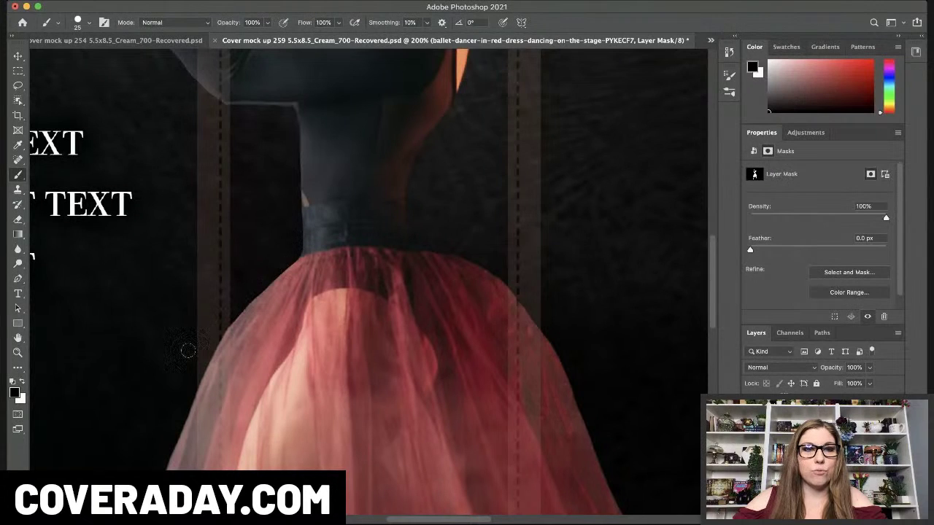
key(bracketleft)
key(bracketleft)
key(bracketleft)
key(bracketleft)
key(bracketleft)
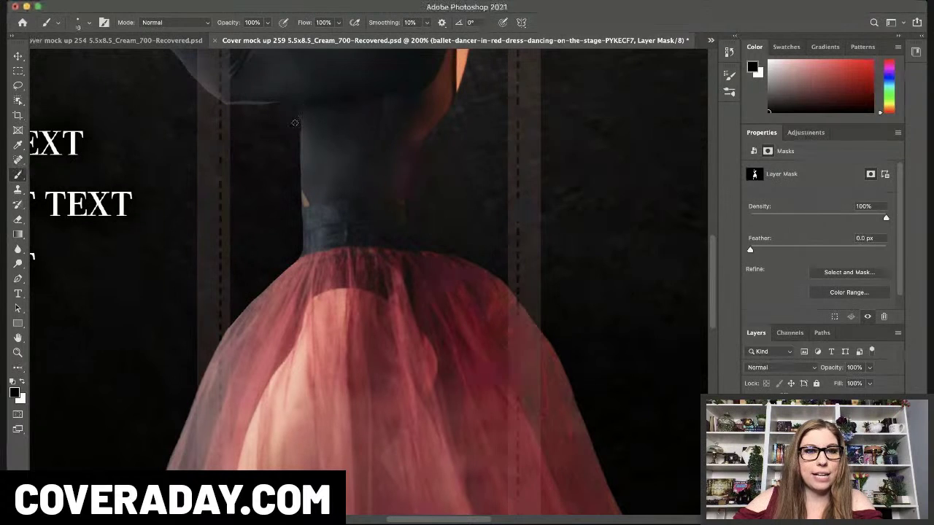
key(bracketright)
key(bracketright)
key(bracketright)
key(bracketright)
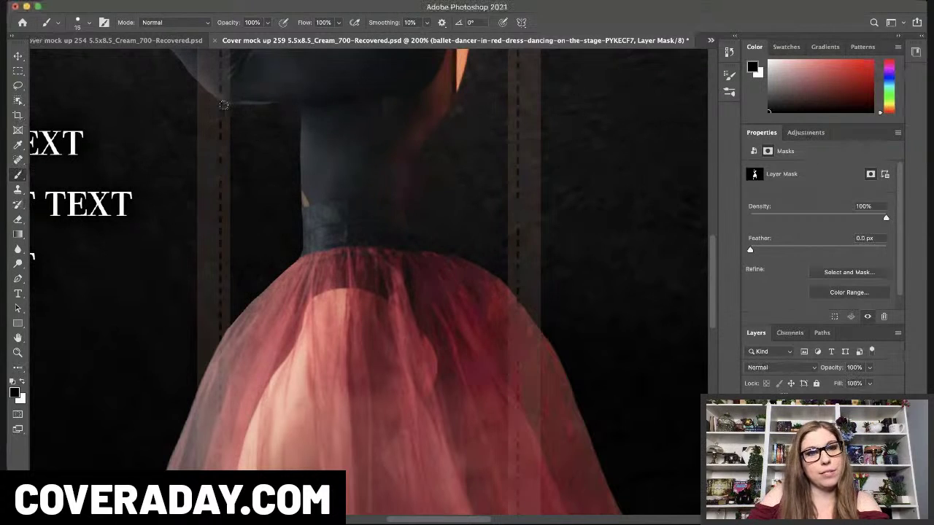
drag(212, 102, 275, 103)
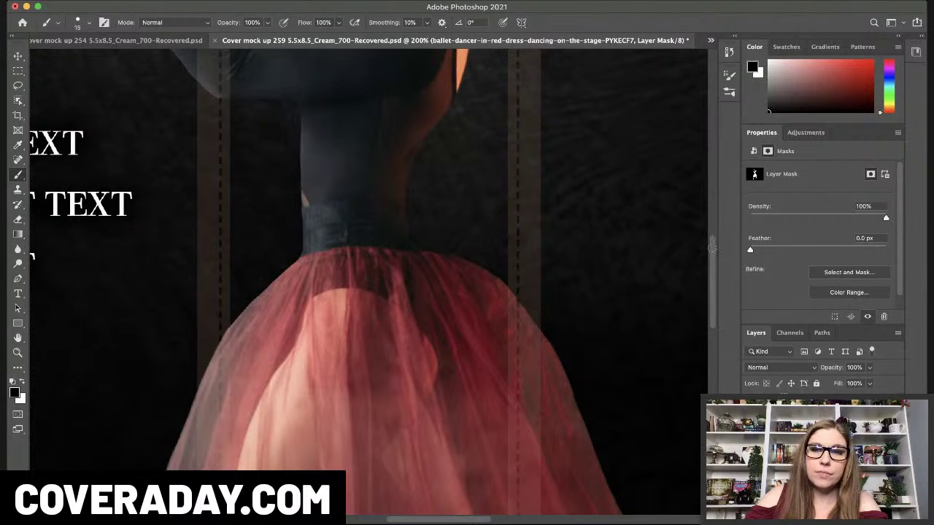
Inspect the cutout edges around the dancer's head and arms, then down her legs to the feet
drag(712, 248, 713, 201)
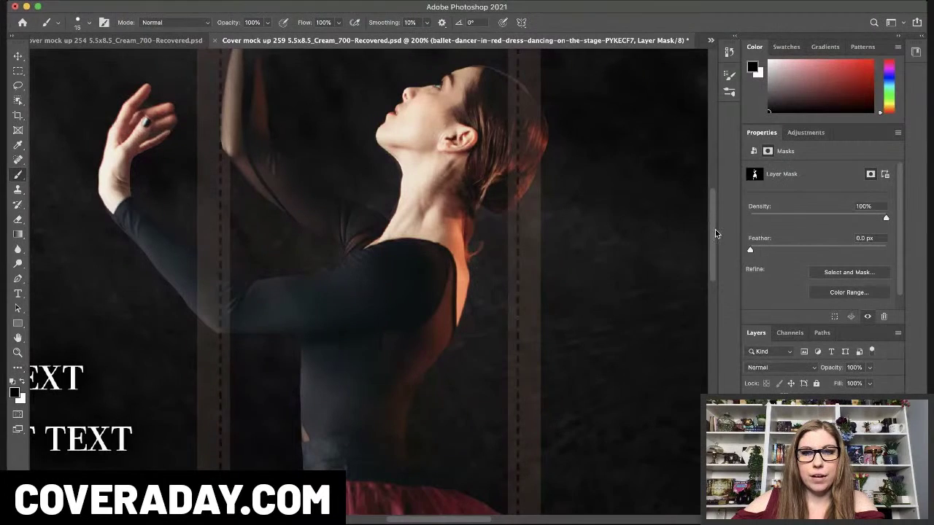
scroll(717, 226, up, 3)
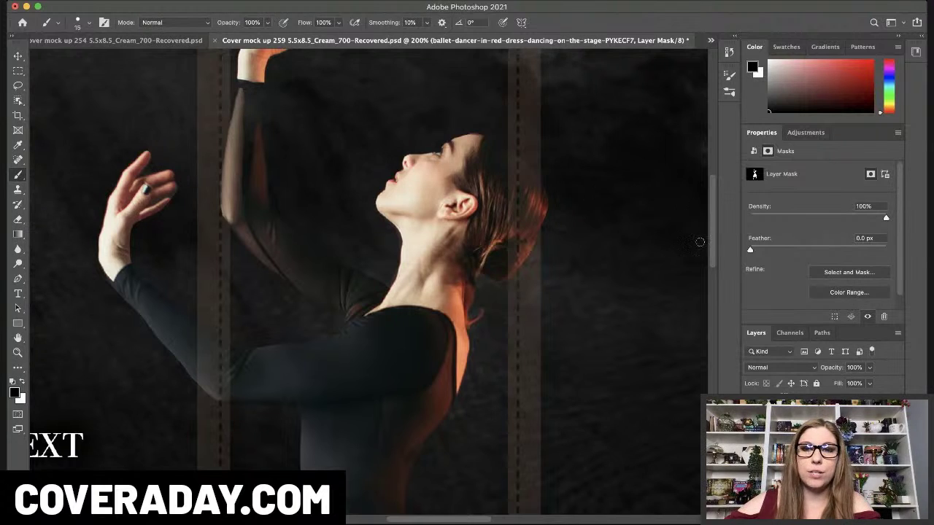
mouse_move(715, 241)
mouse_down()
mouse_move(713, 217)
mouse_move(723, 401)
mouse_up()
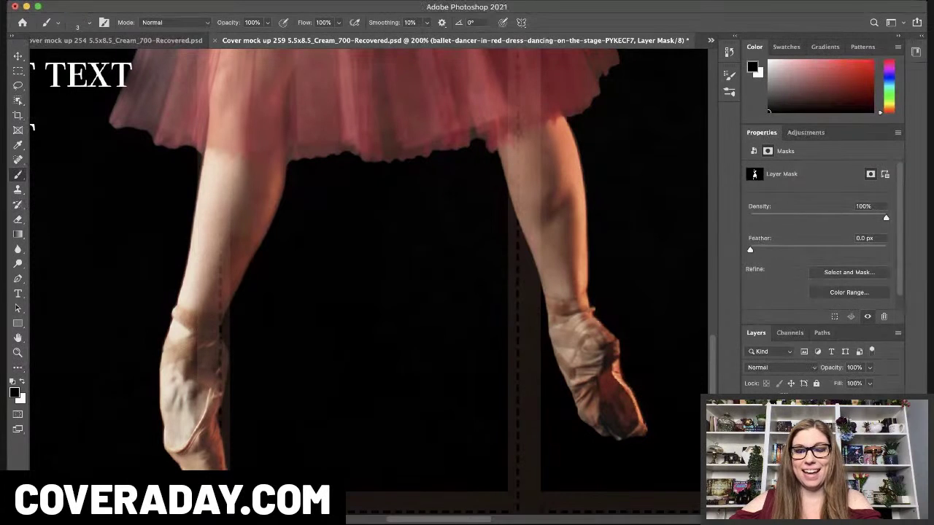
Move the cut-out dancer onto the front cover above the author name and scale her to 81.55%
key(super+minus)
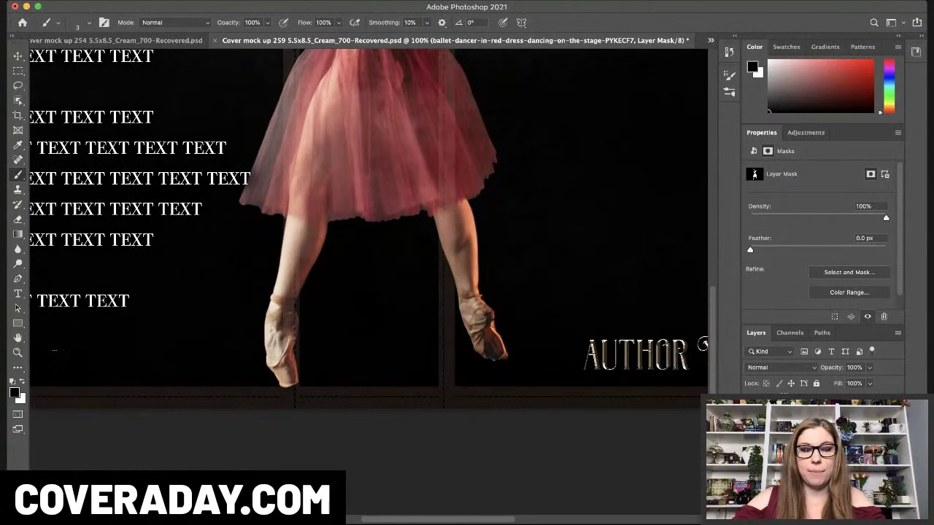
key(super+minus)
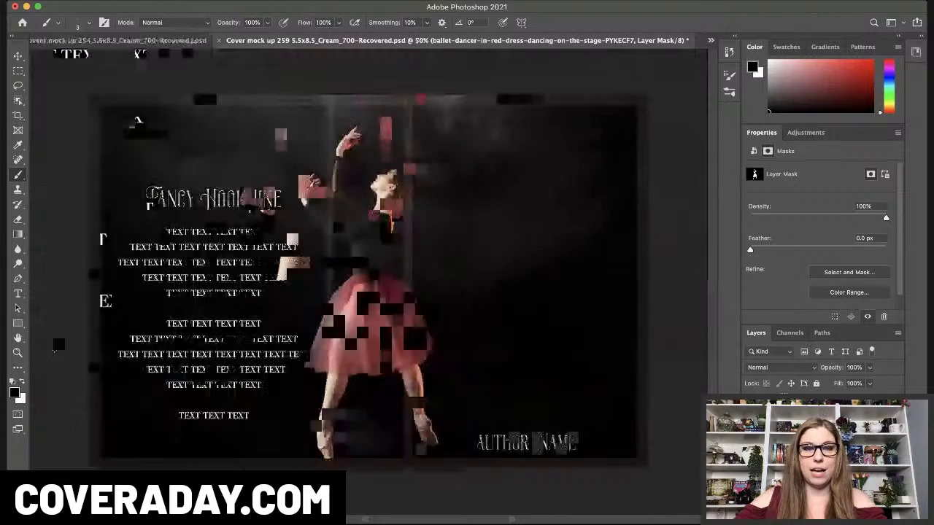
click(17, 55)
drag(368, 276, 527, 267)
key(super+t)
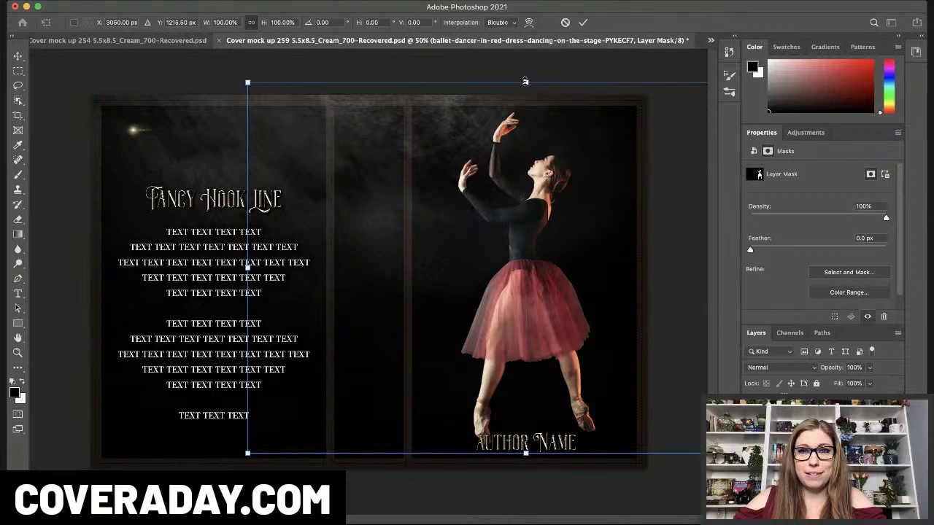
drag(525, 81, 539, 151)
drag(549, 279, 535, 258)
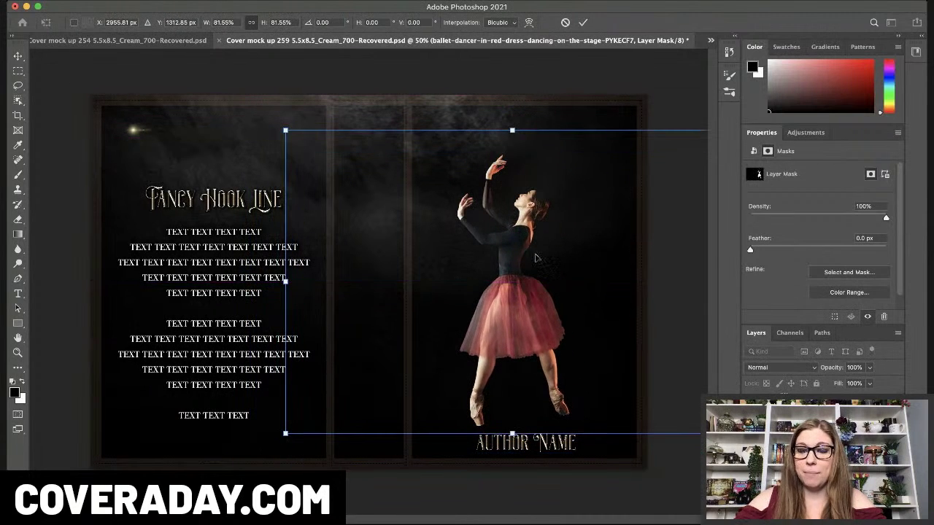
key(Return)
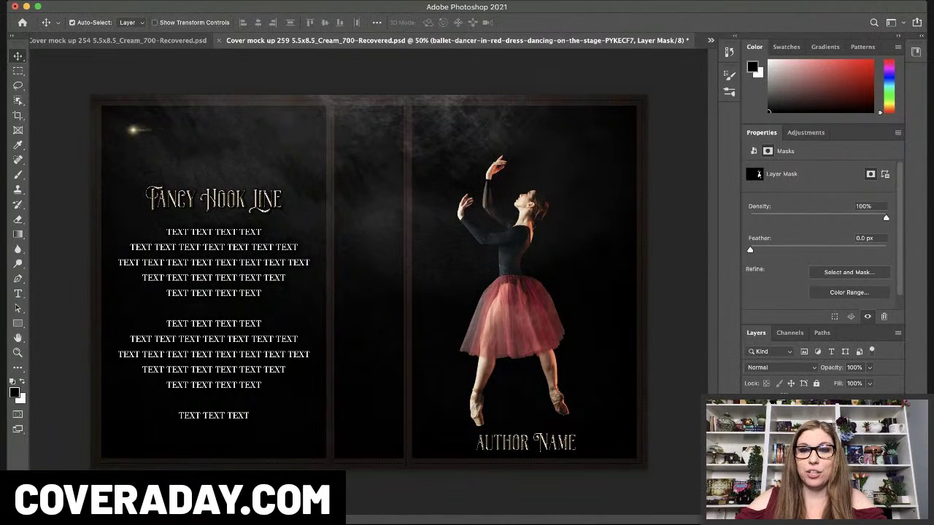
Replace the visible dancer with the snow globe layer and place the globe just above the author name, at X 2565 px, Y 831 px
click(751, 460)
key(Delete)
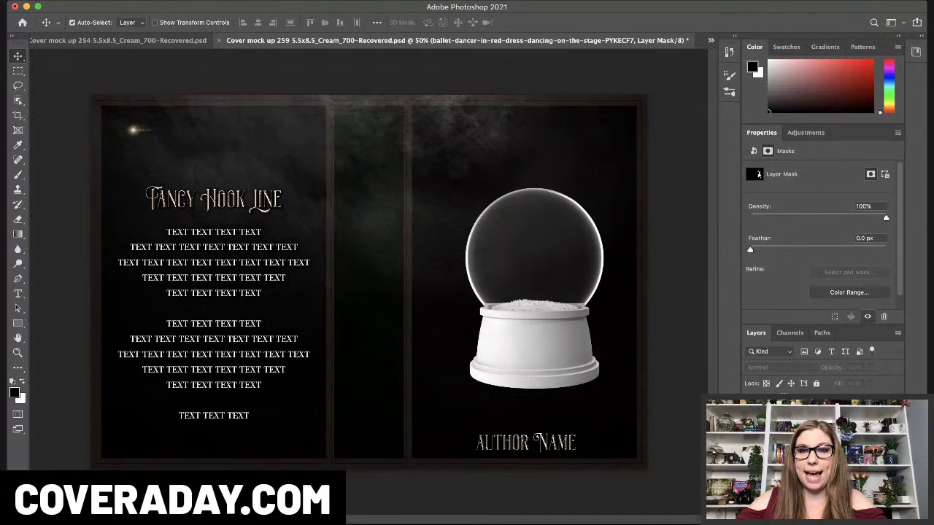
click(551, 247)
drag(554, 259, 546, 285)
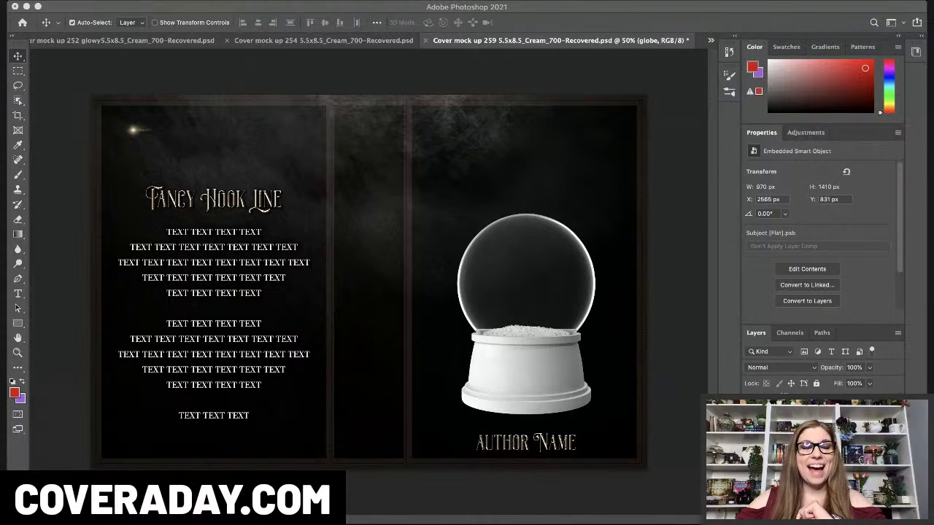
Show the winter forest image behind the globe and shift it across the front cover to X 757 px, Y 0 px
click(563, 84)
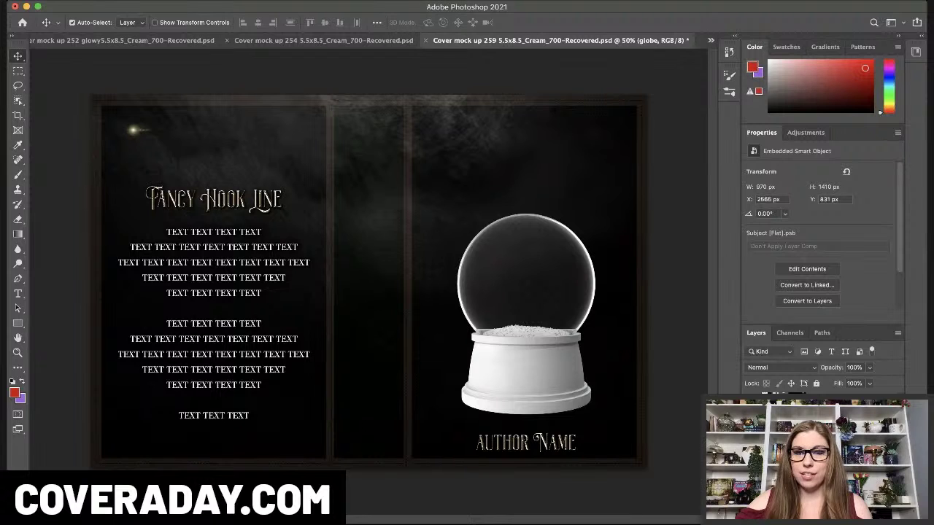
key(ctrl+v)
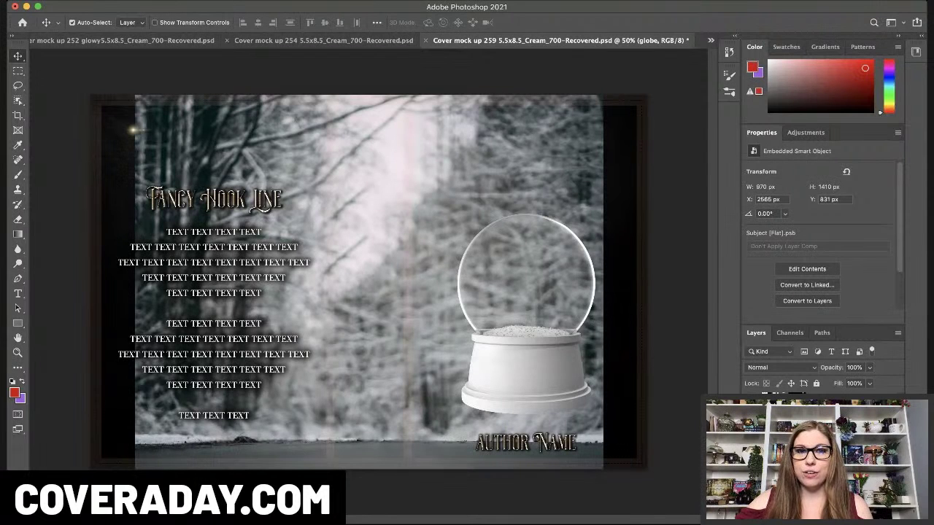
click(292, 239)
drag(361, 252, 420, 267)
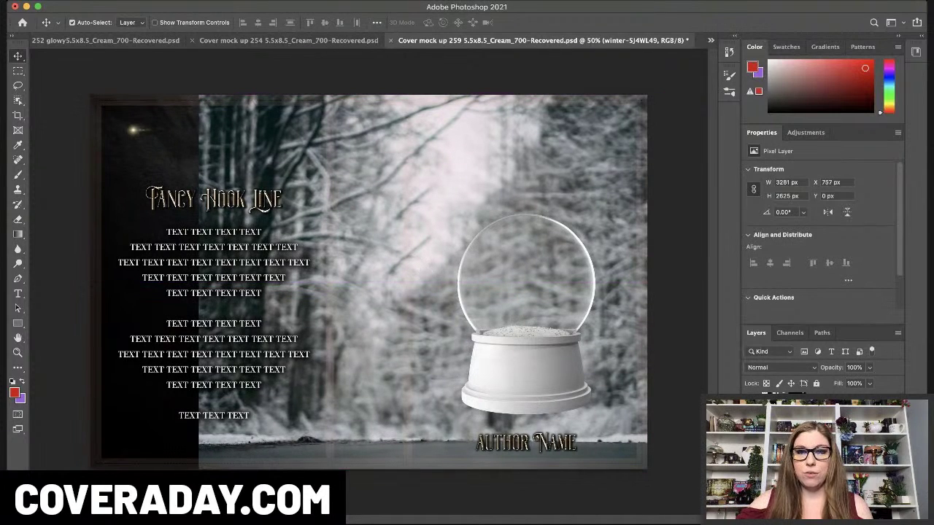
Lower the snow globe on the front cover to X 2633 px, Y 1195 px, and select the winter forest layer
drag(519, 354, 540, 416)
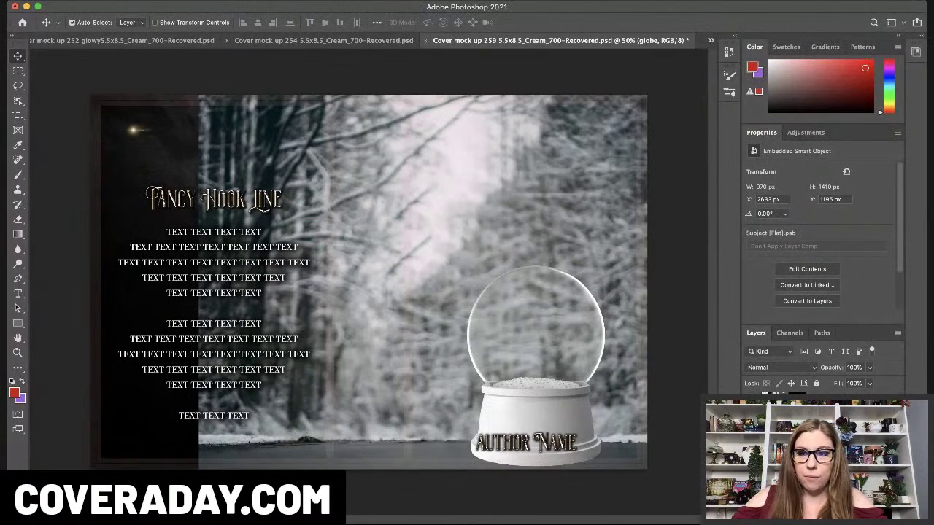
click(399, 233)
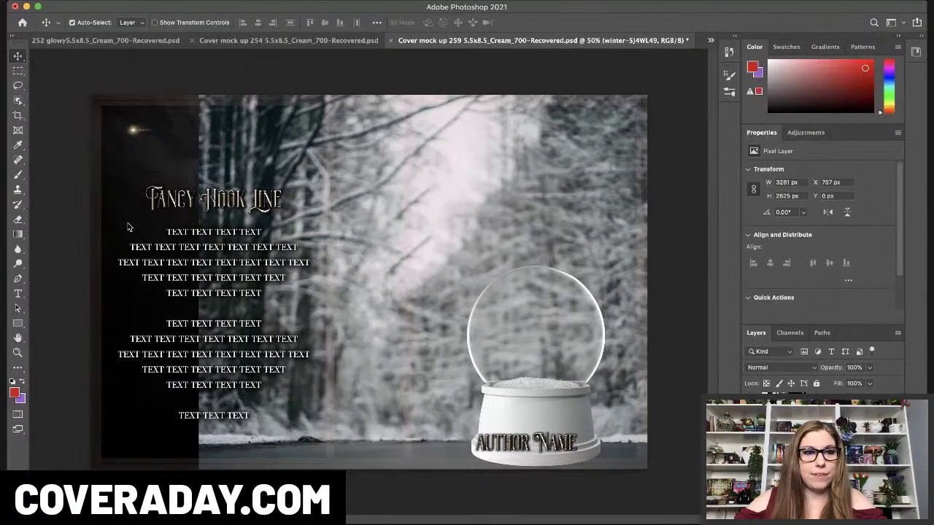
Flip the winter forest image horizontally and shift it across the cover to X 913 px, Y 0 px
click(324, 437)
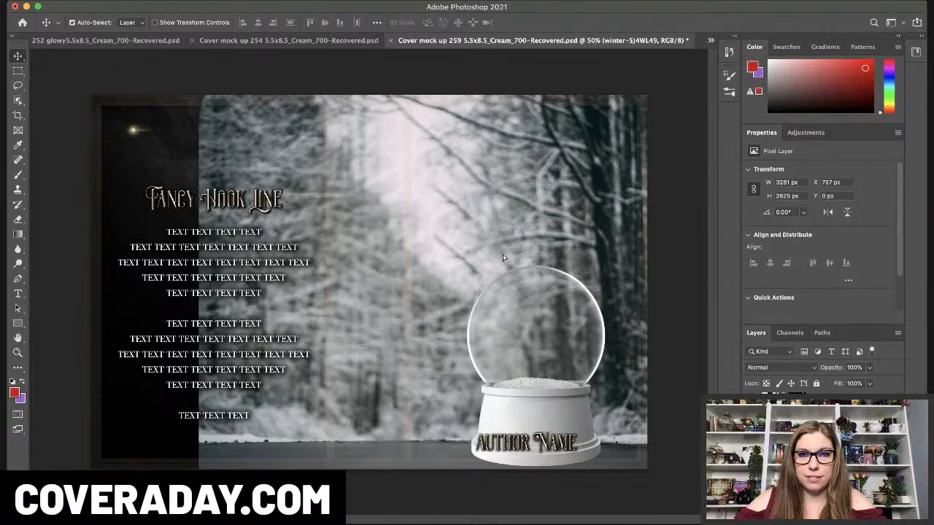
drag(499, 261, 531, 268)
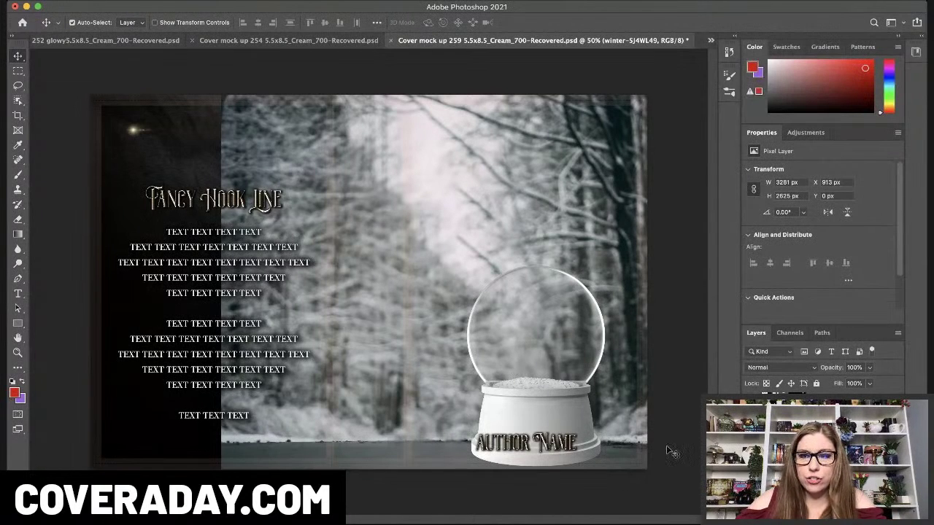
Lasso a patch of road and snow beside the globe, copy it to its own layer and move it to X 3272 px, Y 2201 px
click(18, 85)
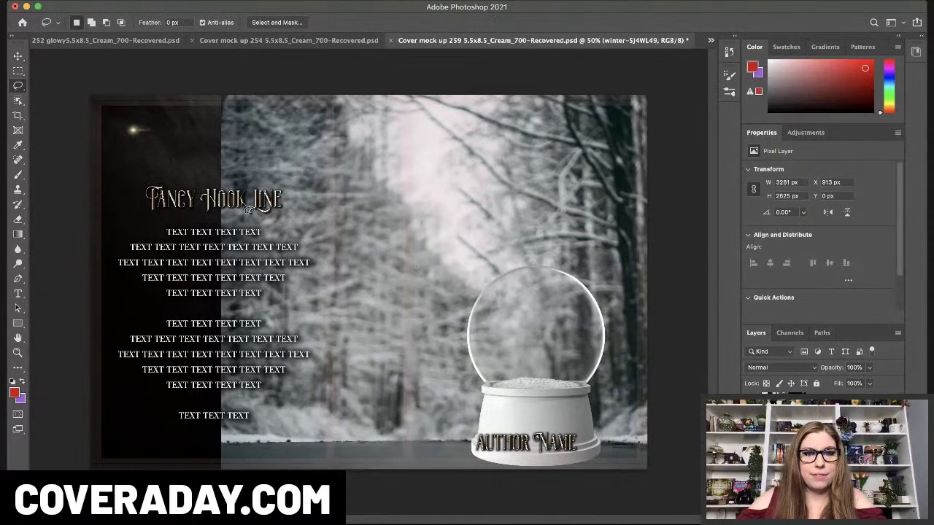
mouse_move(447, 419)
mouse_down()
mouse_move(379, 418)
mouse_move(358, 430)
mouse_move(350, 456)
mouse_move(436, 461)
mouse_move(466, 451)
mouse_move(432, 413)
mouse_up()
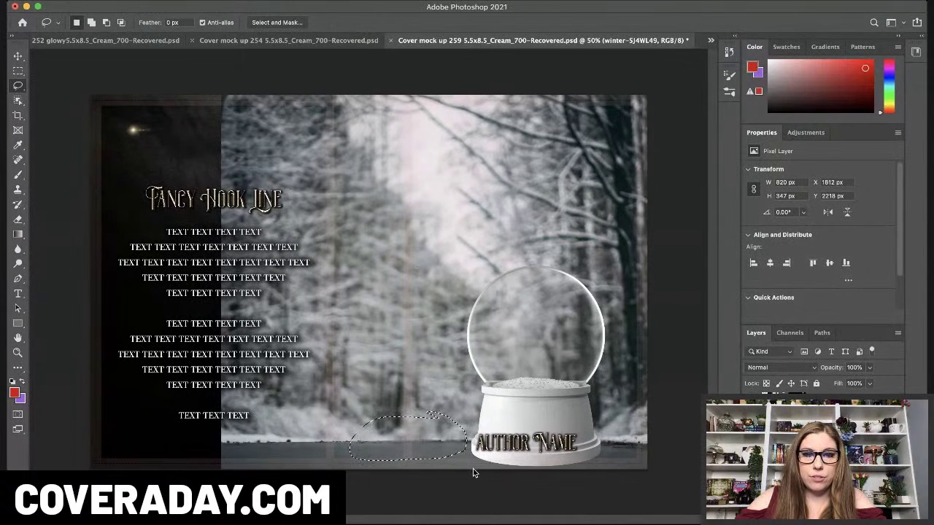
key(ctrl+j)
key(v)
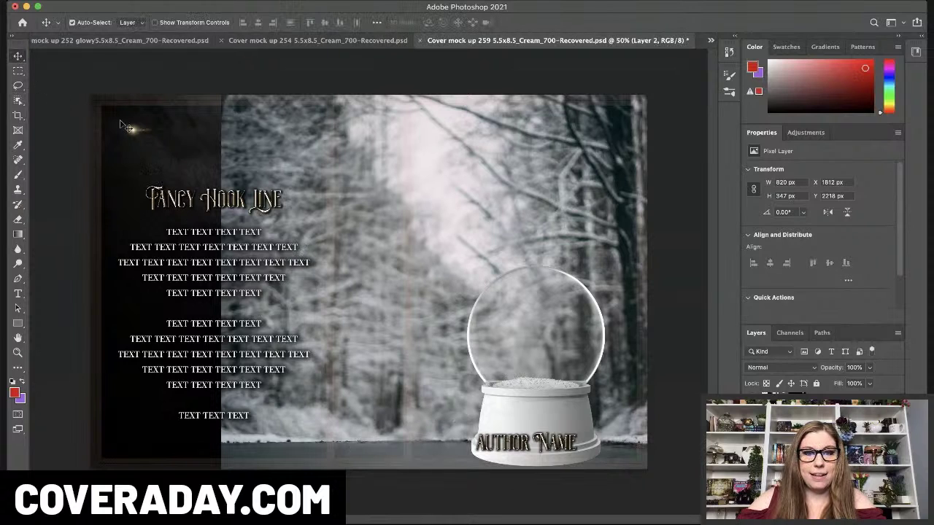
click(72, 23)
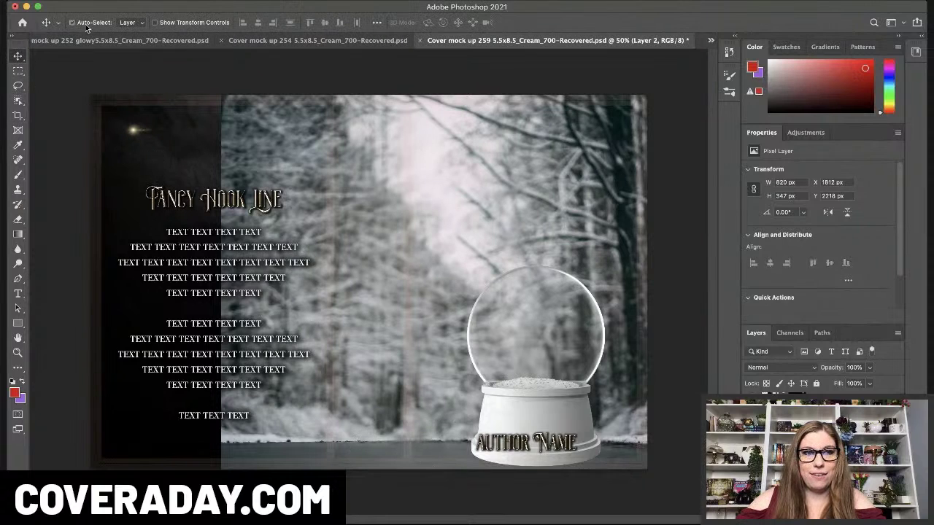
drag(409, 443, 646, 448)
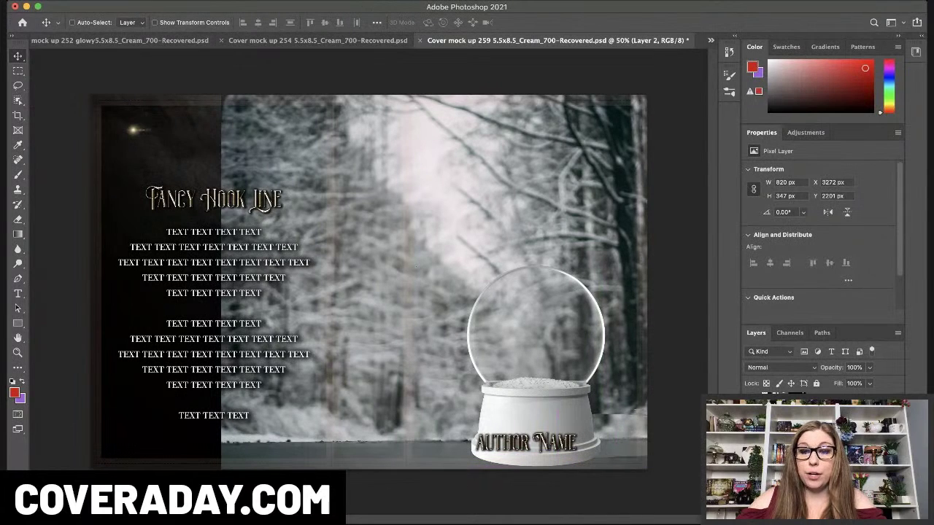
Add a layer mask to the copied road patch and blend its edges into the forest with a black brush up to 200 px
click(818, 514)
click(19, 176)
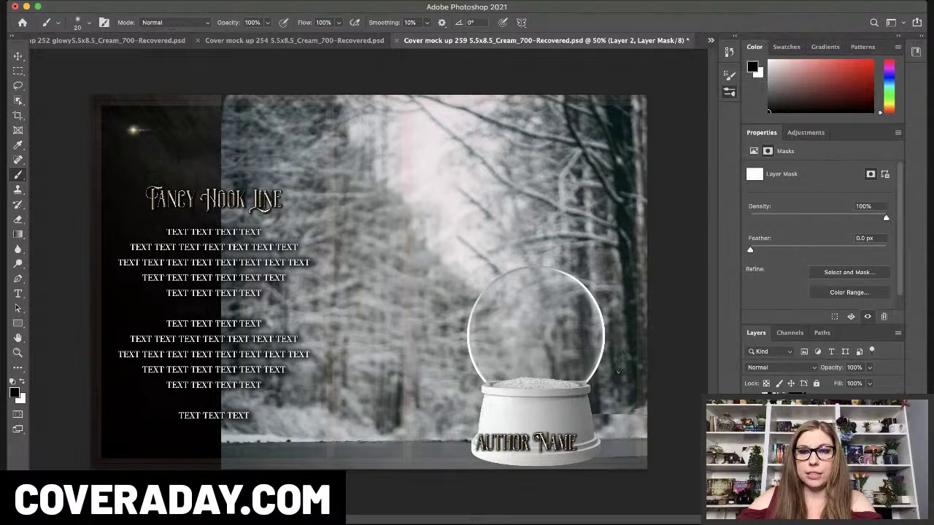
key(bracketright)
key(bracketright)
key(bracketright)
key(bracketright)
key(bracketright)
key(bracketright)
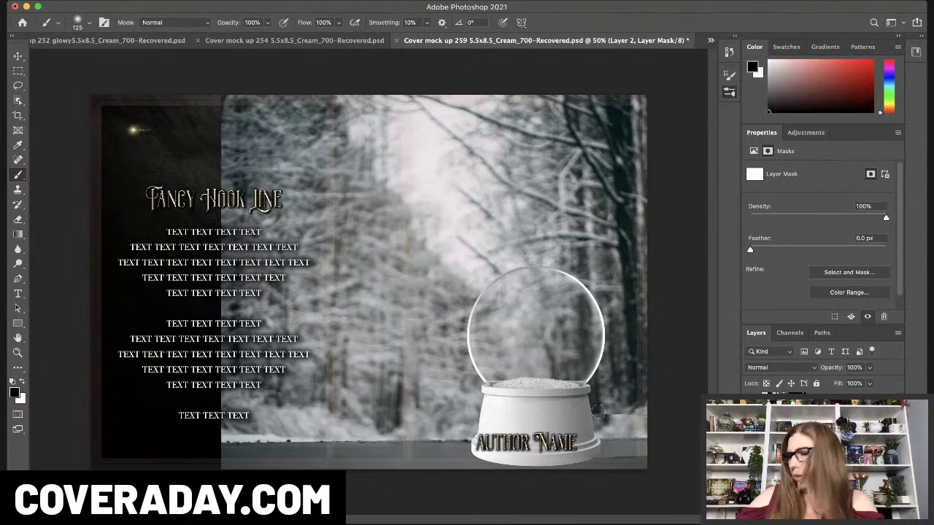
key(bracketright)
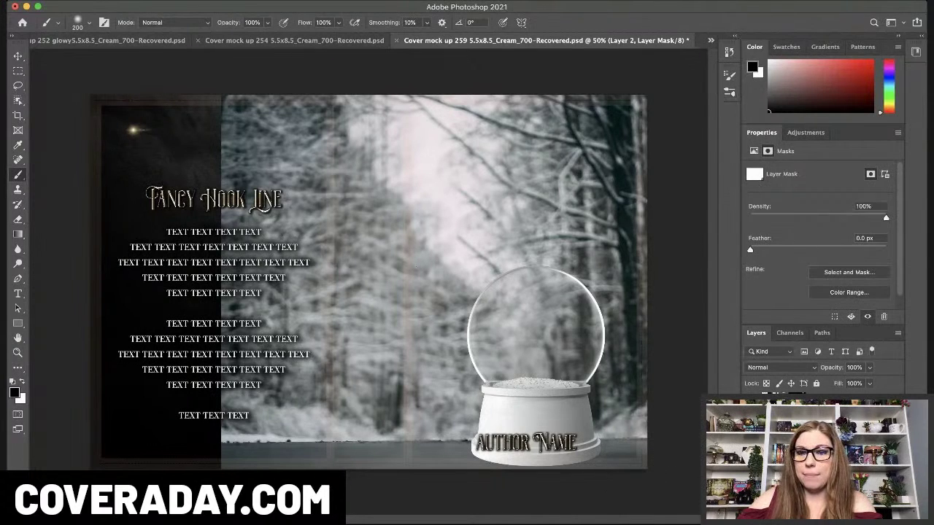
Duplicate the winter forest layer, flip the copy horizontally and place it over the back cover at X -1024 px, Y 0 px
click(824, 445)
click(18, 57)
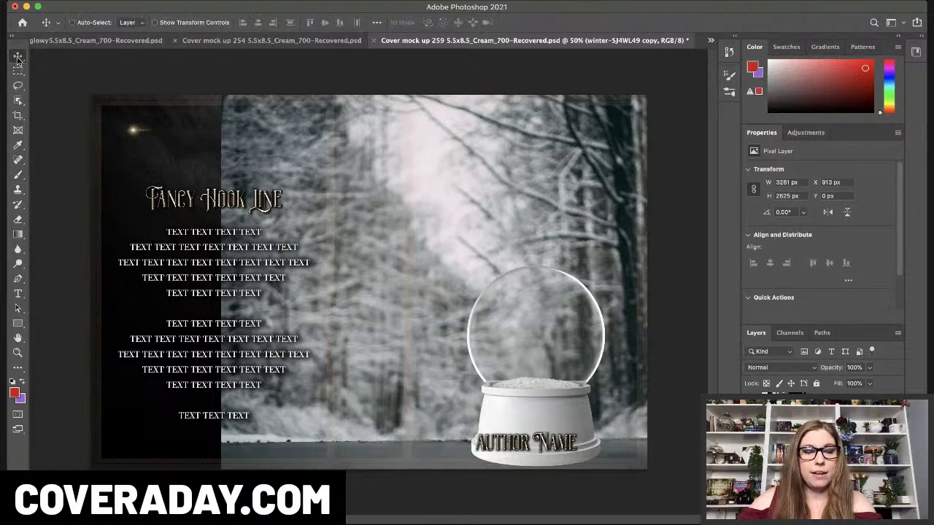
drag(330, 308, 375, 309)
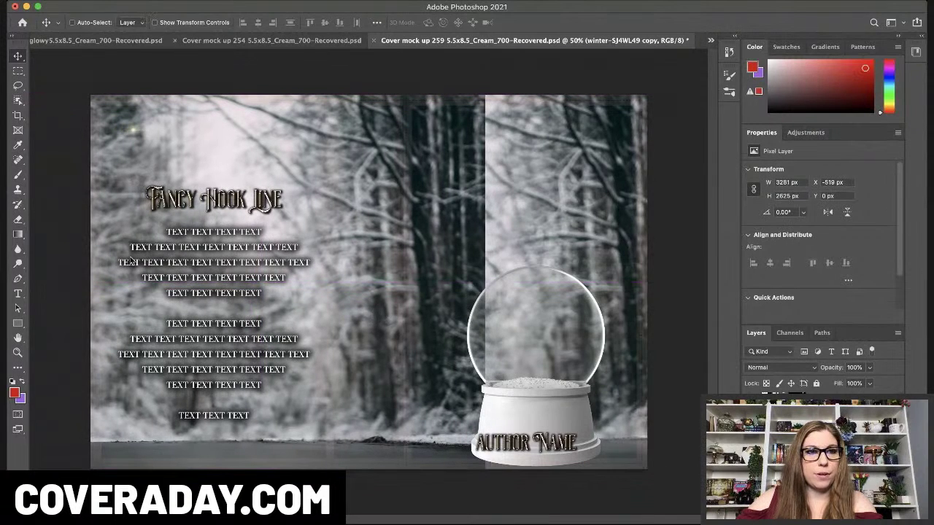
drag(308, 422, 308, 422)
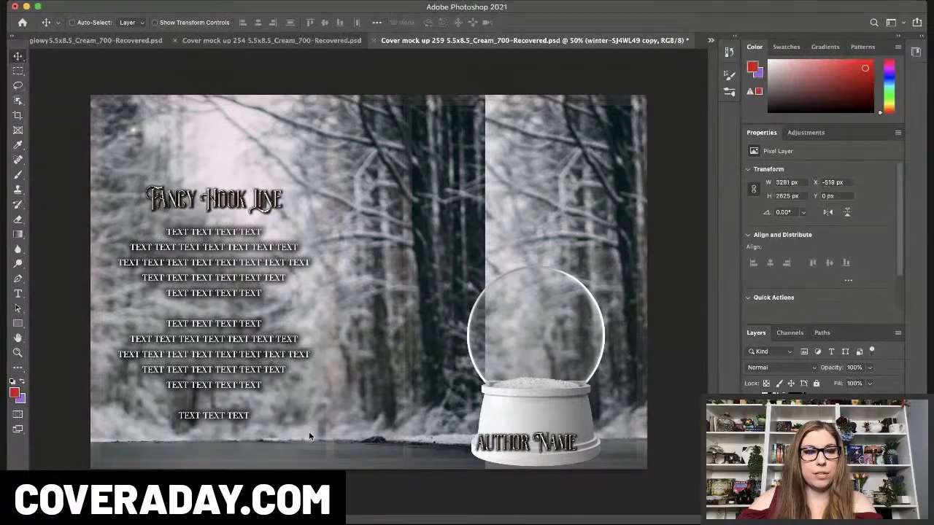
drag(330, 353, 284, 330)
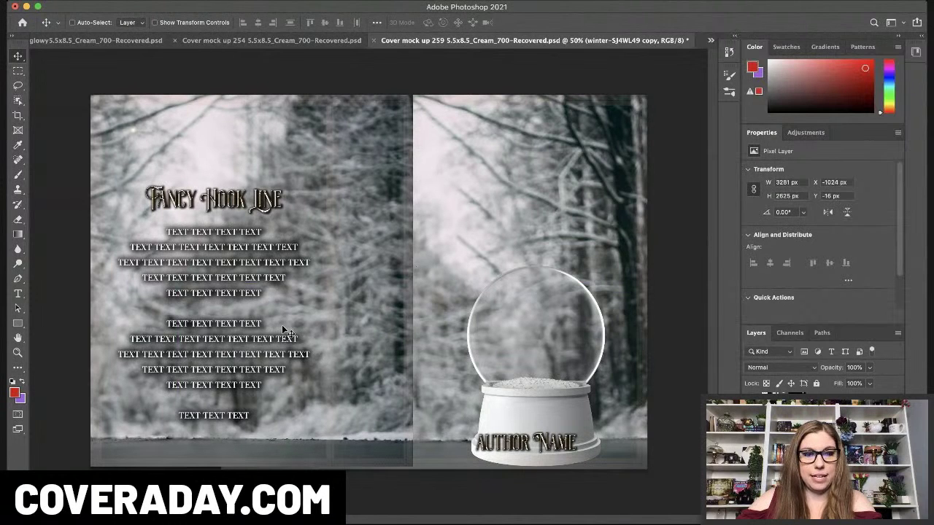
drag(317, 258, 316, 269)
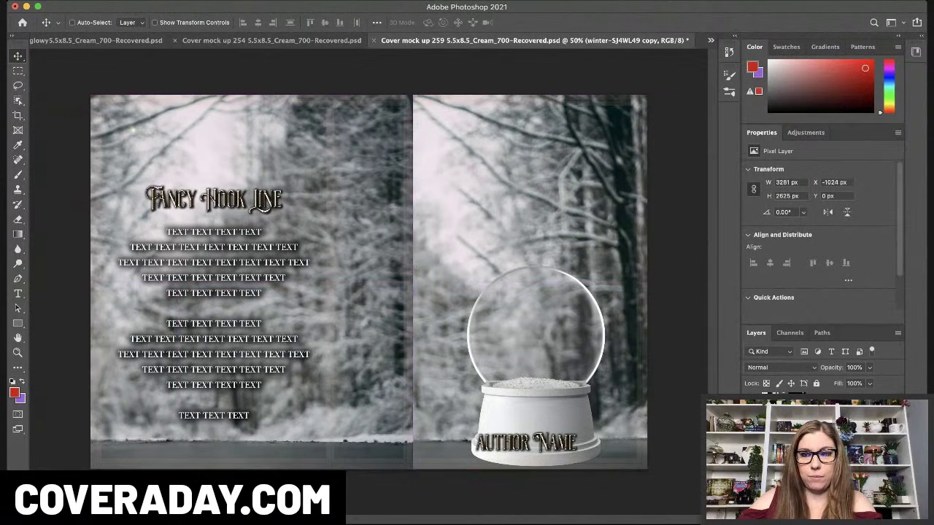
Mask the forest copy and paint its inner edge with a large soft black brush to blend the seam between the two forest images
click(818, 514)
click(18, 175)
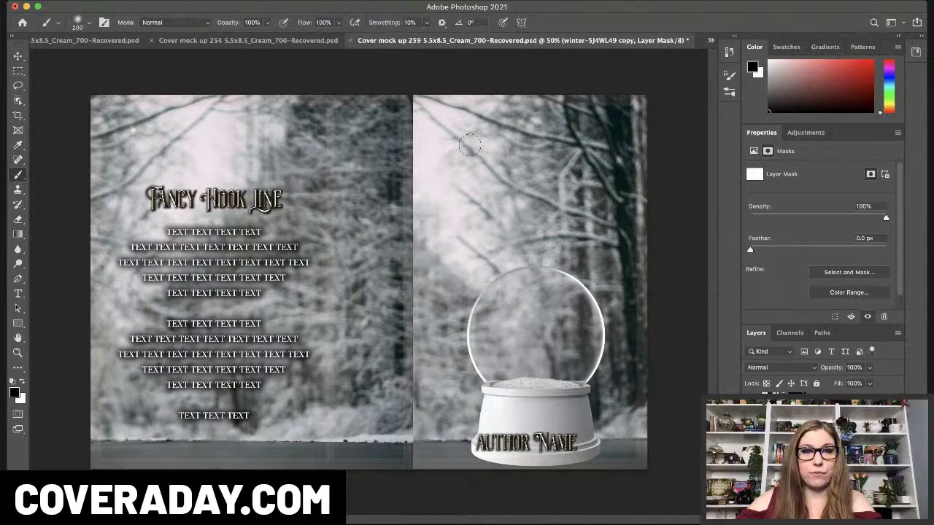
key(bracketright)
key(bracketright)
key(bracketright)
key(bracketright)
key(bracketright)
key(bracketright)
mouse_move(372, 80)
mouse_down()
mouse_move(383, 205)
mouse_move(430, 385)
mouse_move(380, 431)
mouse_move(300, 120)
mouse_move(314, 185)
mouse_move(306, 376)
mouse_move(285, 416)
mouse_move(390, 407)
mouse_up()
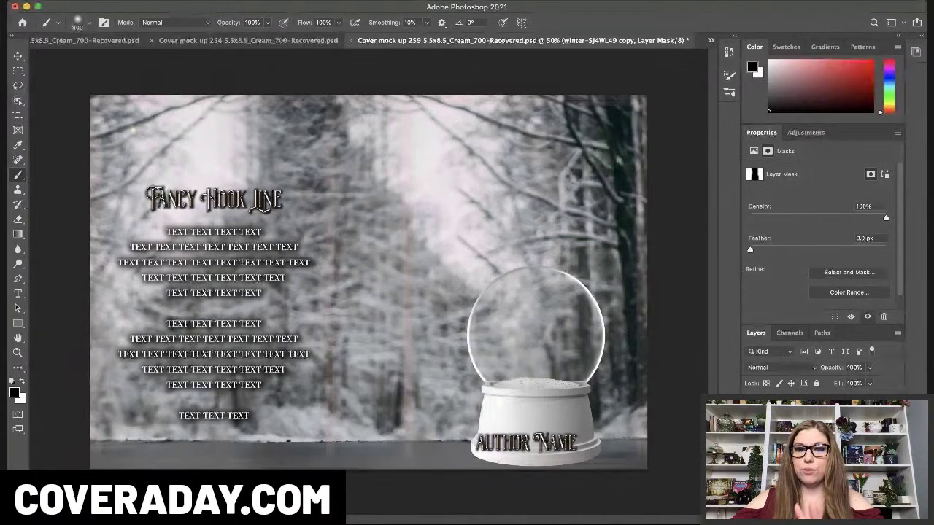
Show the cut-out ballet dancer in front of the snow globe and activate her layer mask for brushing
click(750, 453)
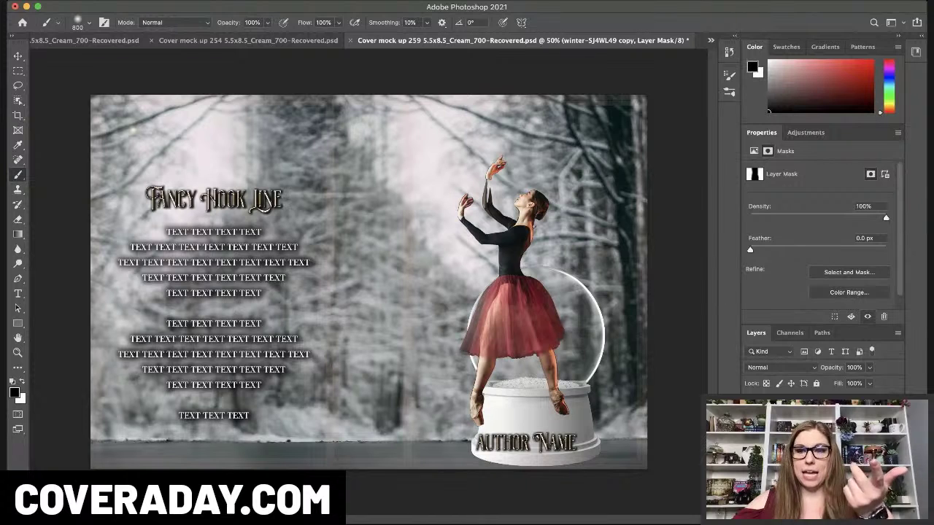
click(810, 453)
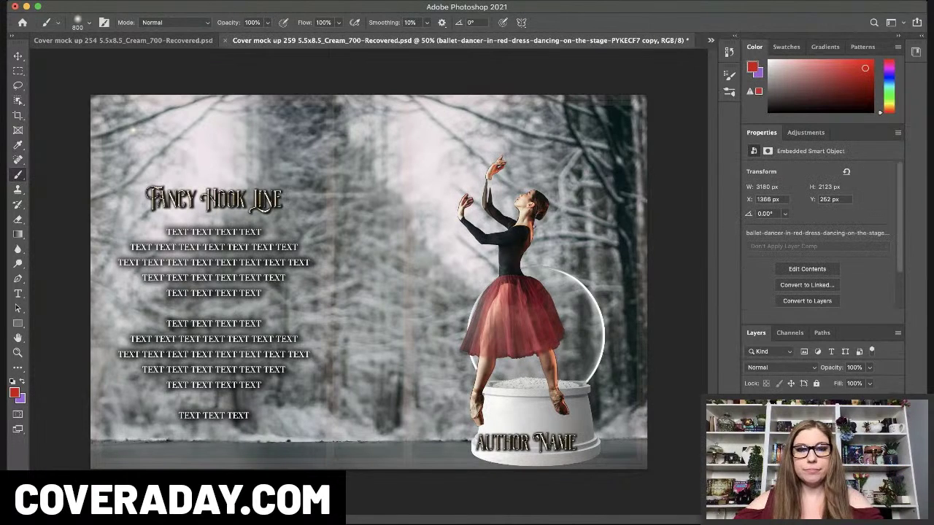
key(ctrl+t)
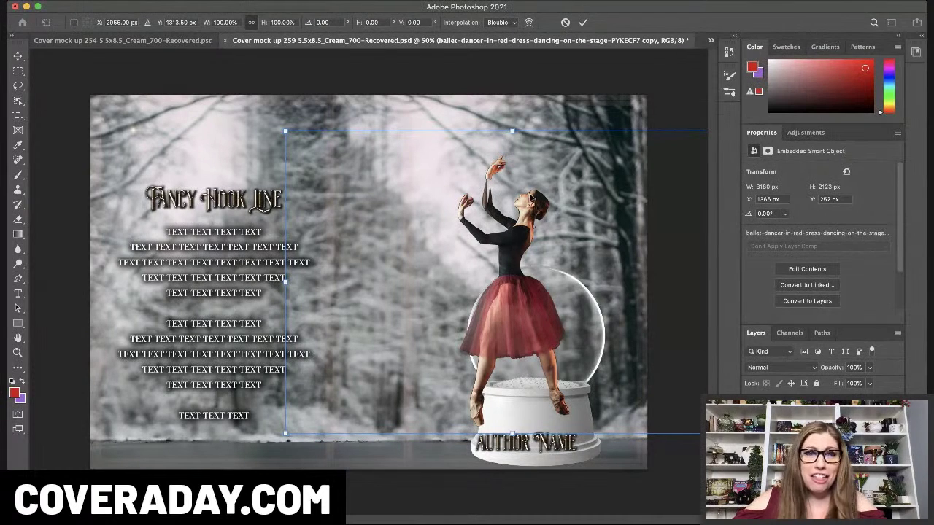
key(Return)
key(b)
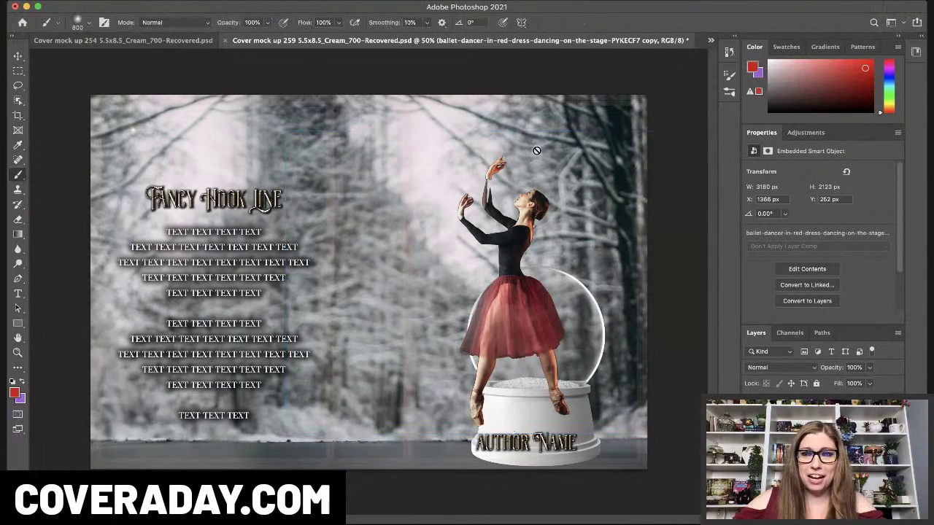
click(806, 444)
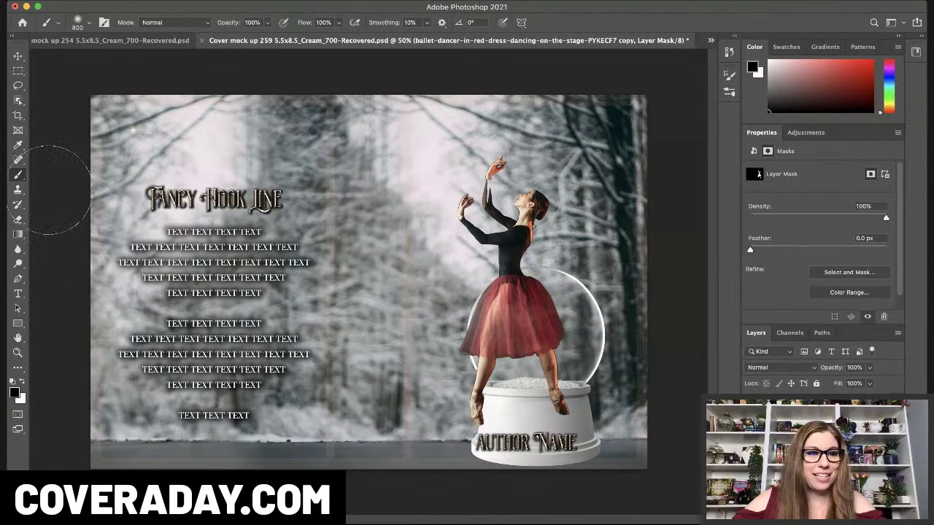
Paint black on the dancer's mask with a 20 px brush to remove the fringe along her lower wrist and cuff at 200% zoom
key(bracketleft)
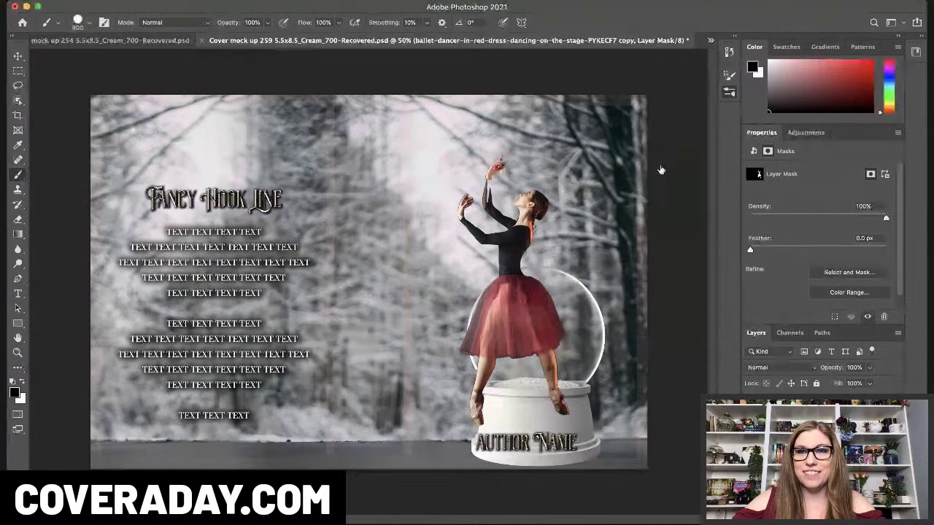
key(bracketleft)
key(bracketleft)
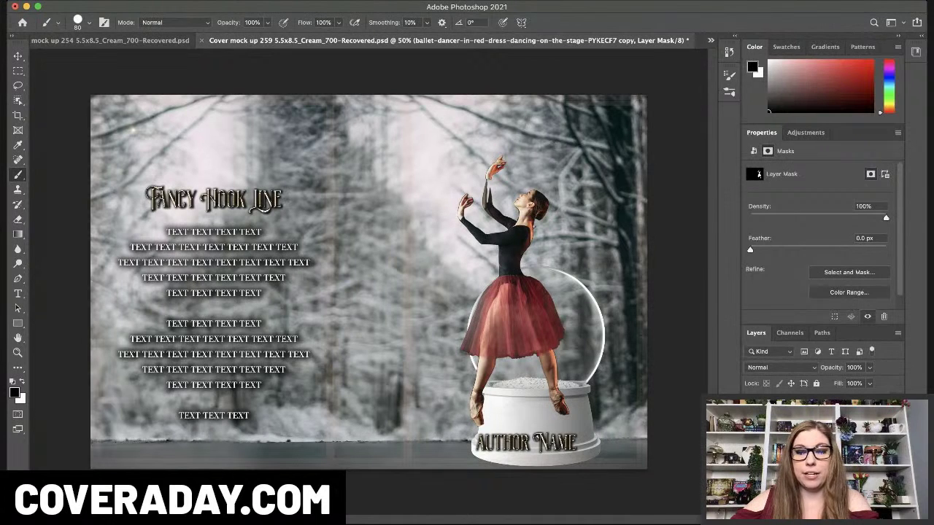
key(ctrl+plus)
key(ctrl+plus)
key(ctrl+plus)
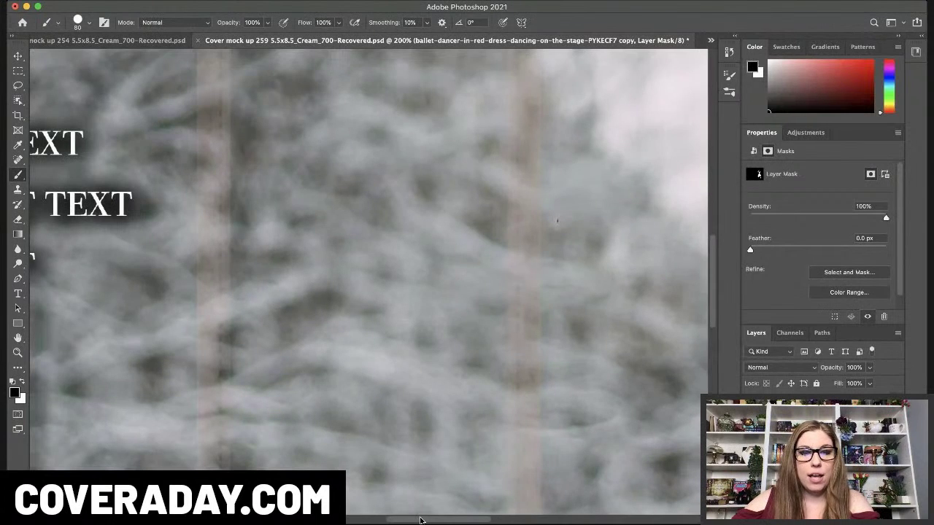
drag(421, 520, 493, 520)
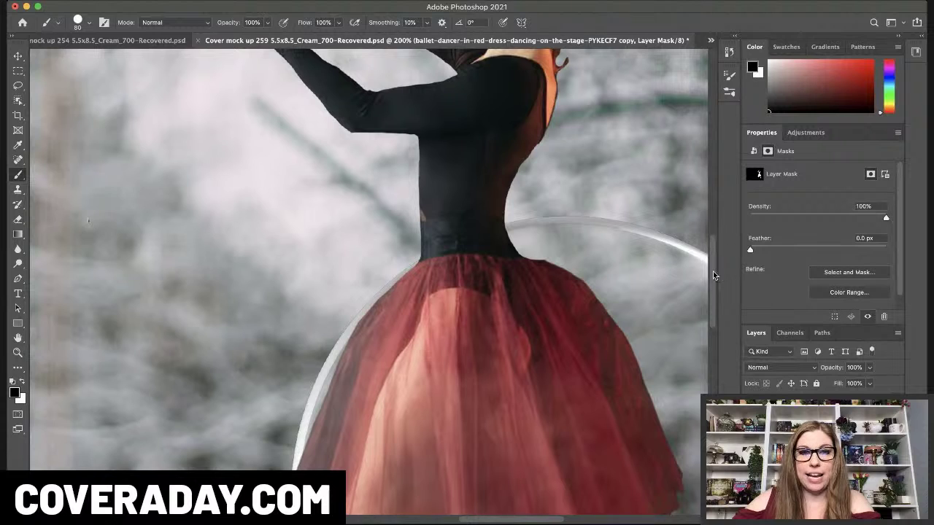
drag(714, 275, 715, 253)
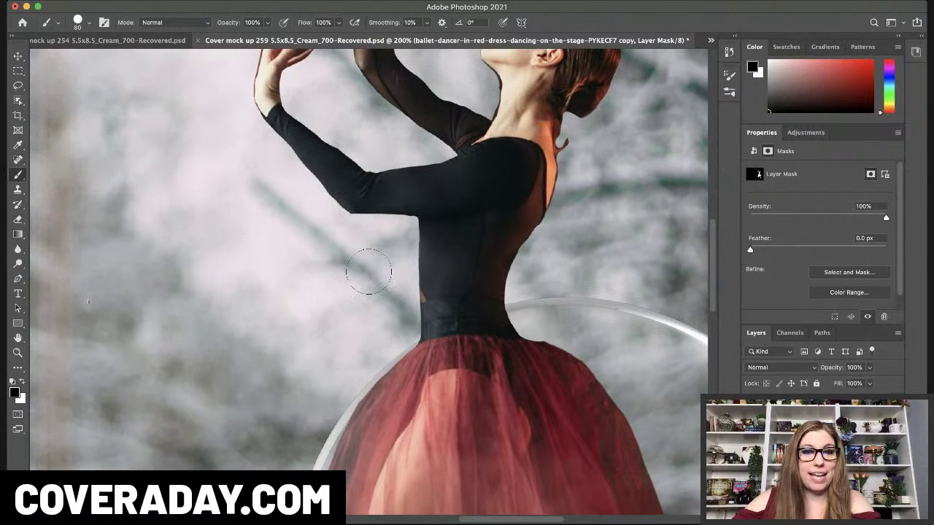
key(bracketleft)
key(bracketleft)
key(bracketleft)
key(bracketleft)
key(bracketleft)
key(bracketleft)
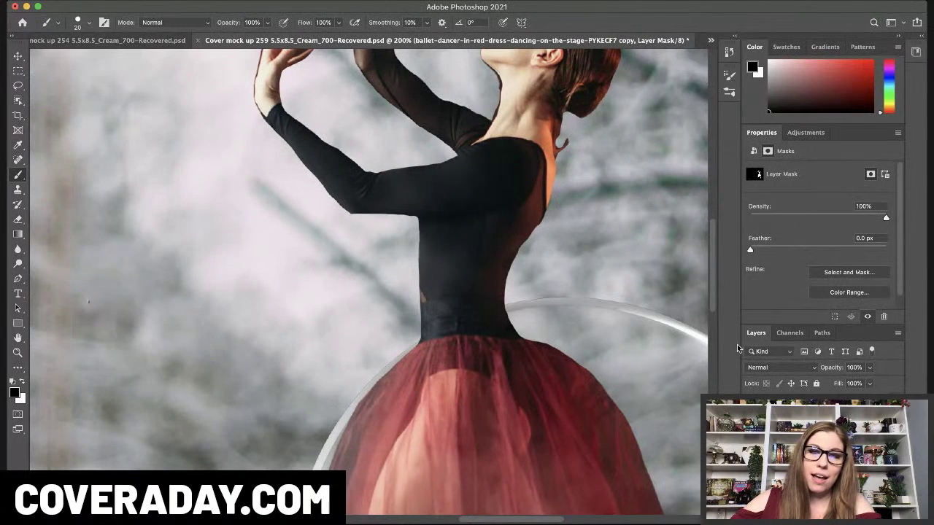
scroll(710, 287, up, 5)
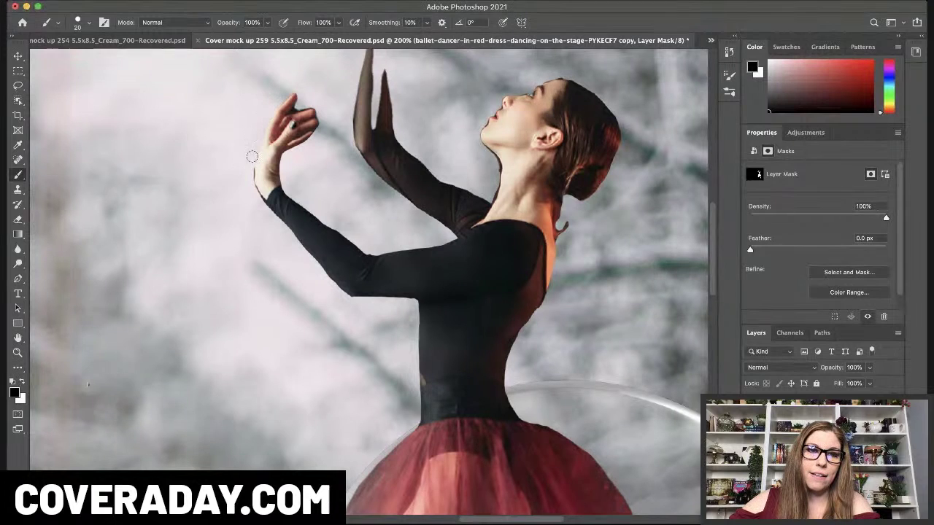
mouse_move(252, 156)
mouse_down()
mouse_move(249, 184)
mouse_move(266, 214)
mouse_up()
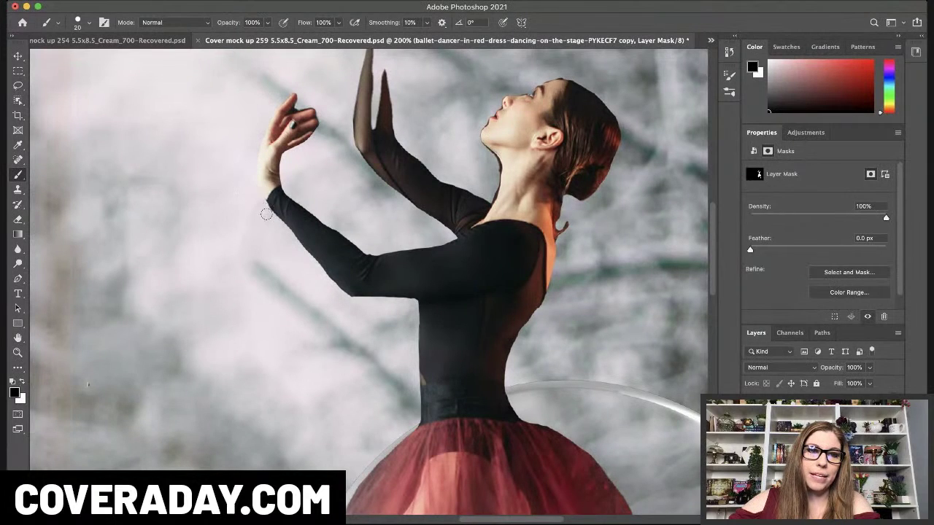
Refine the dancer's mask around the lower hand's fingers with small brushes down to 3 px, painting black into the gaps
key(bracketleft)
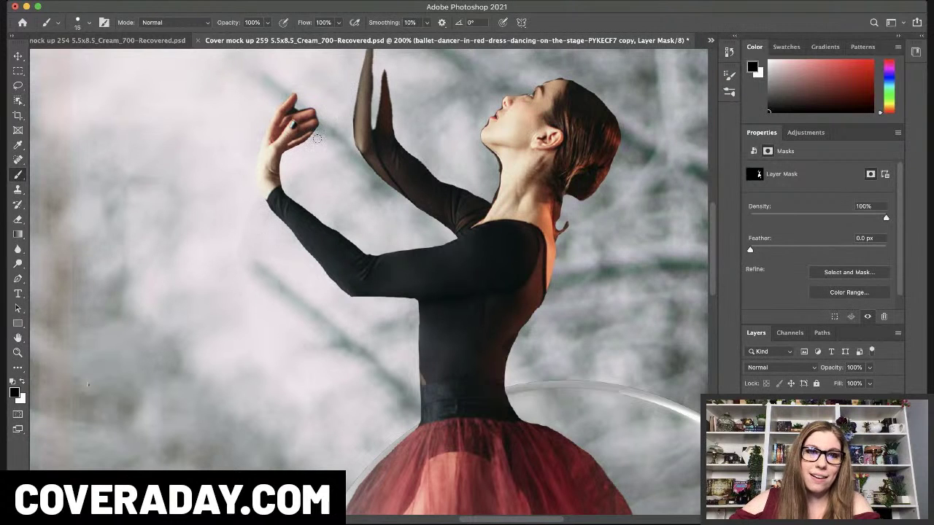
key(x)
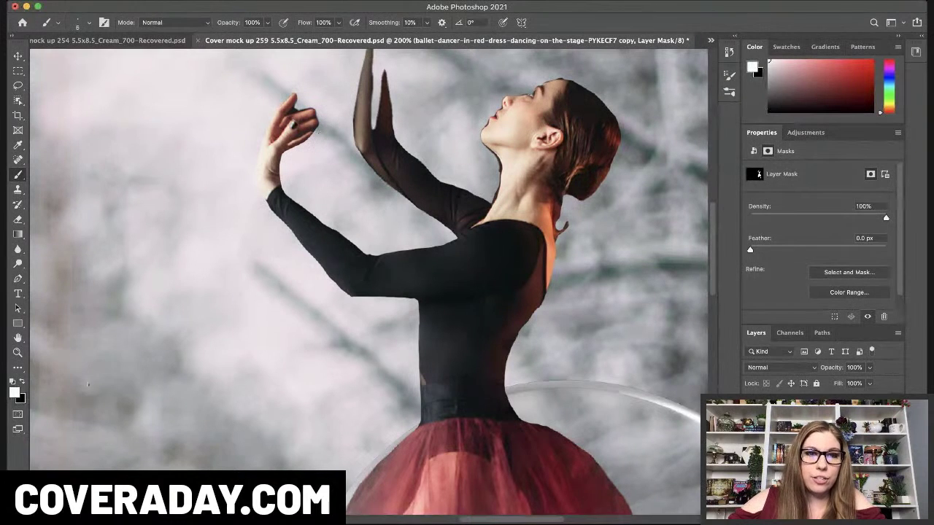
key(x)
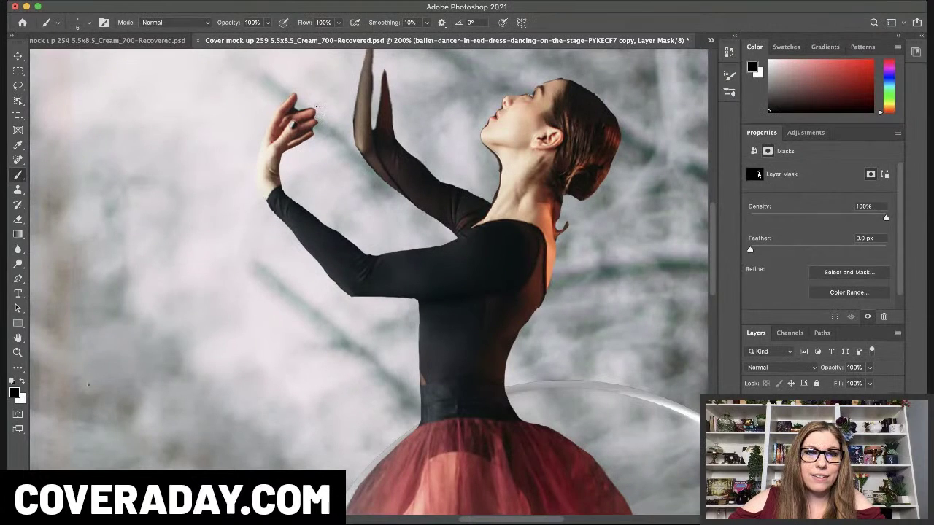
key(x)
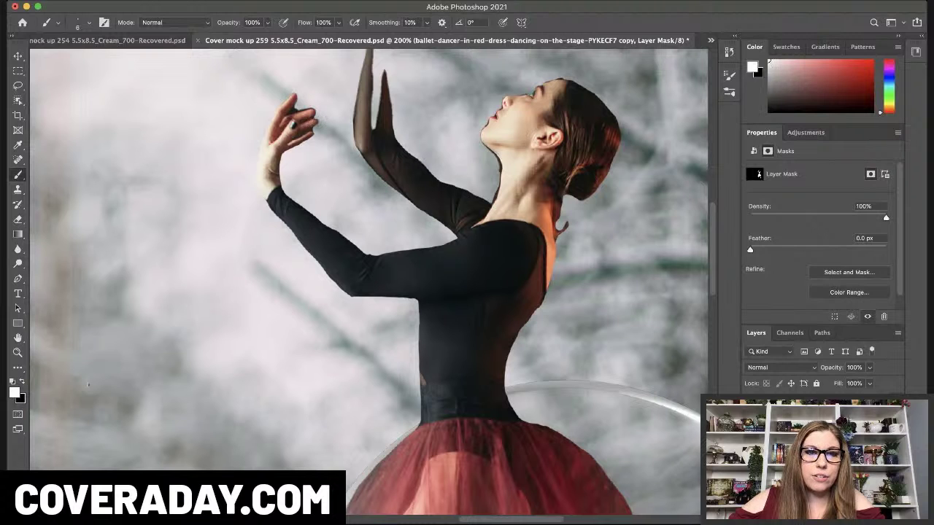
key(x)
key(bracketleft)
key(bracketleft)
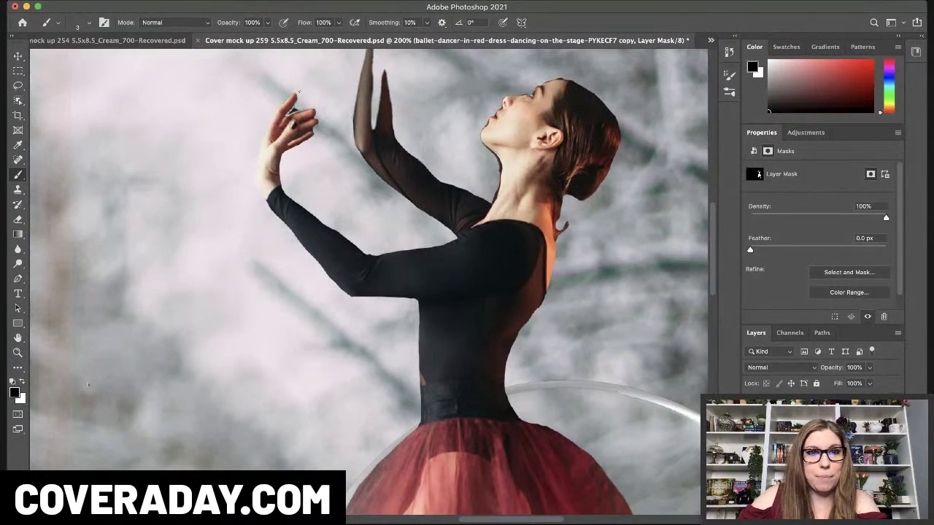
drag(292, 110, 298, 112)
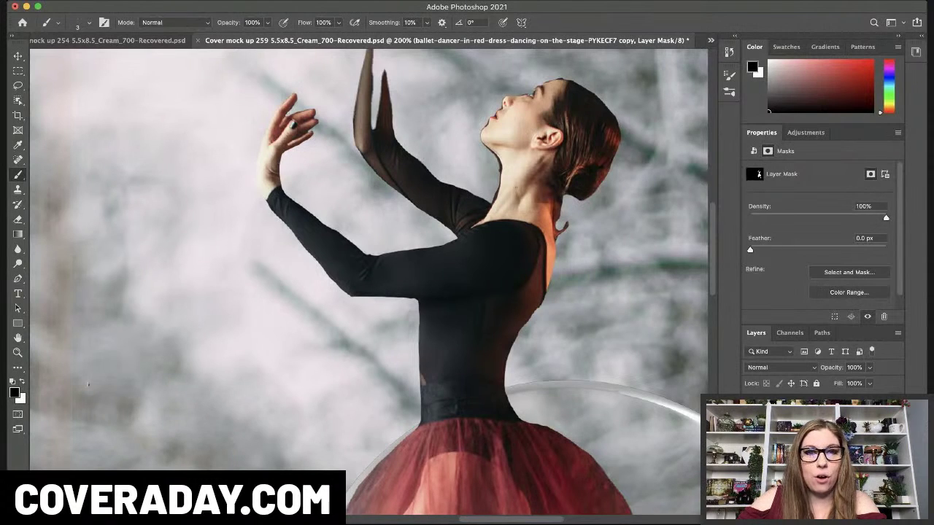
Paint black on the dancer's mask along her chin, jaw and front of the neck with a 9 to 10 px brush
scroll(709, 216, up, 2)
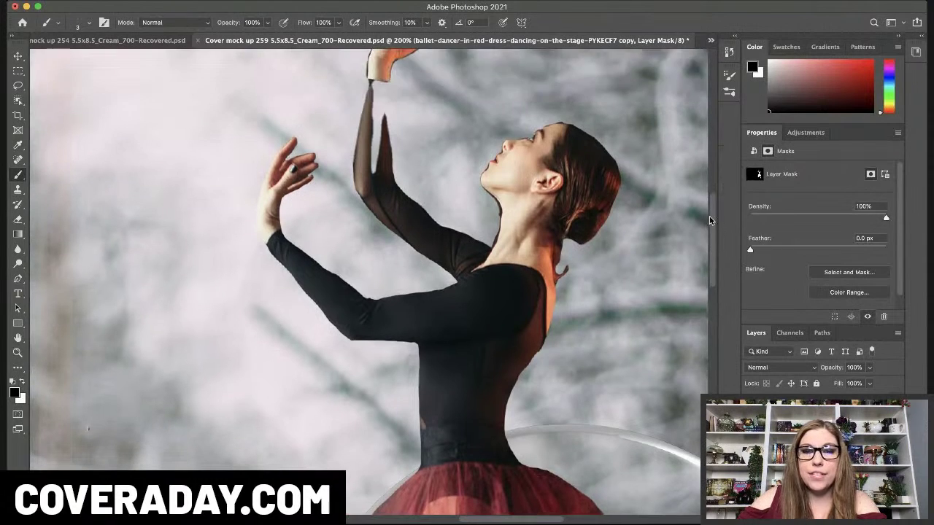
key(bracketright)
key(bracketright)
key(bracketright)
key(bracketright)
key(bracketright)
key(bracketright)
key(bracketright)
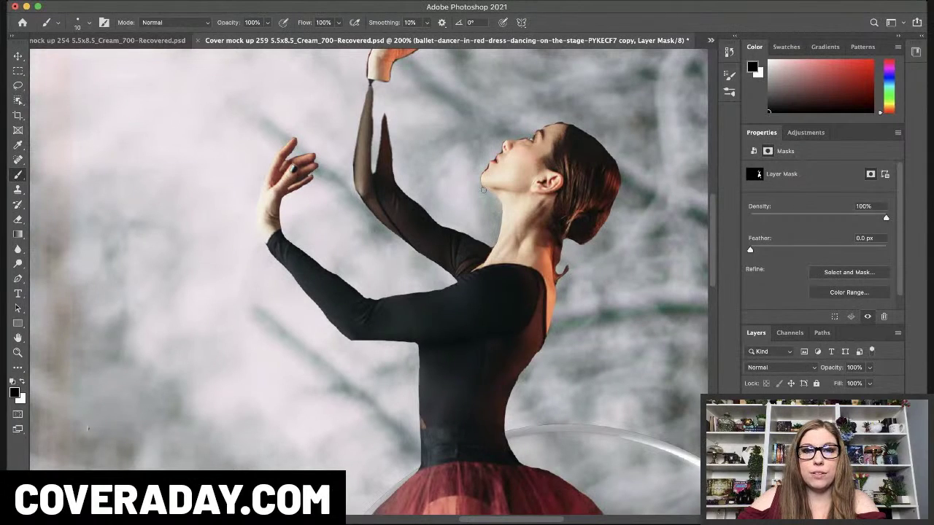
key(bracketleft)
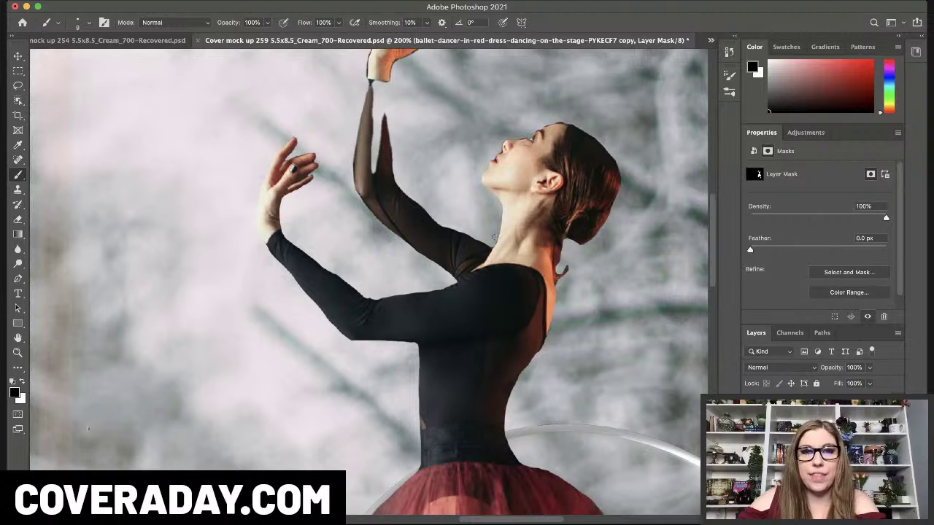
Remove the mask fringe along the top of the dancer's head and her forehead with brushes from 25 px down to 6 px
key(bracketright)
key(bracketright)
key(bracketright)
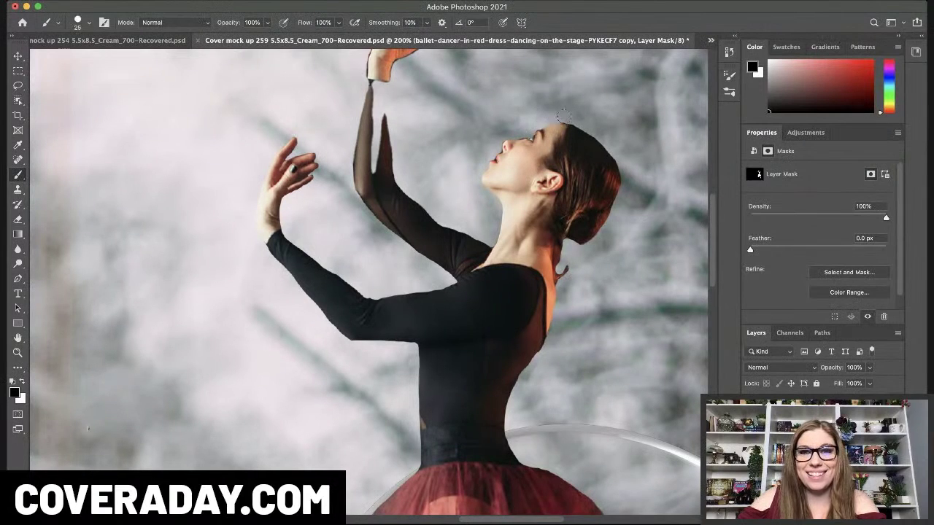
key(bracketleft)
key(bracketleft)
key(bracketleft)
key(bracketleft)
key(bracketleft)
key(bracketleft)
key(bracketleft)
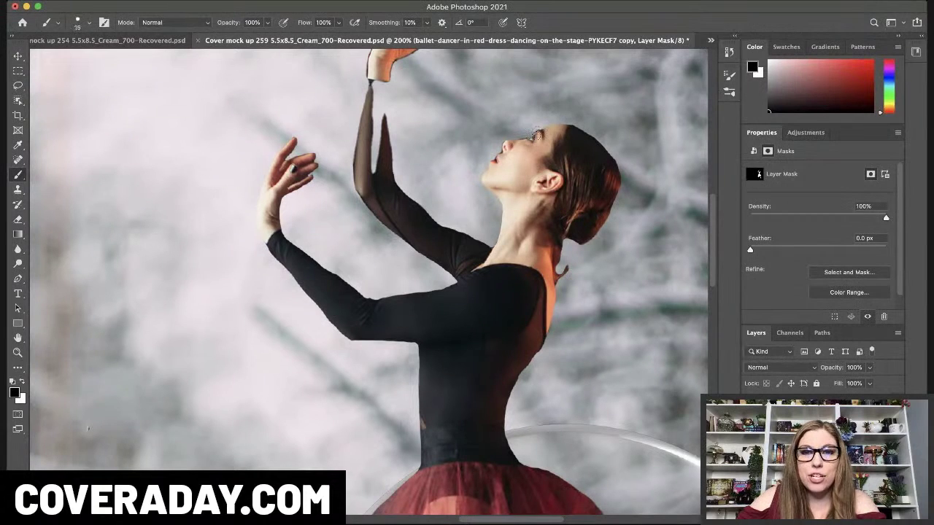
key(x)
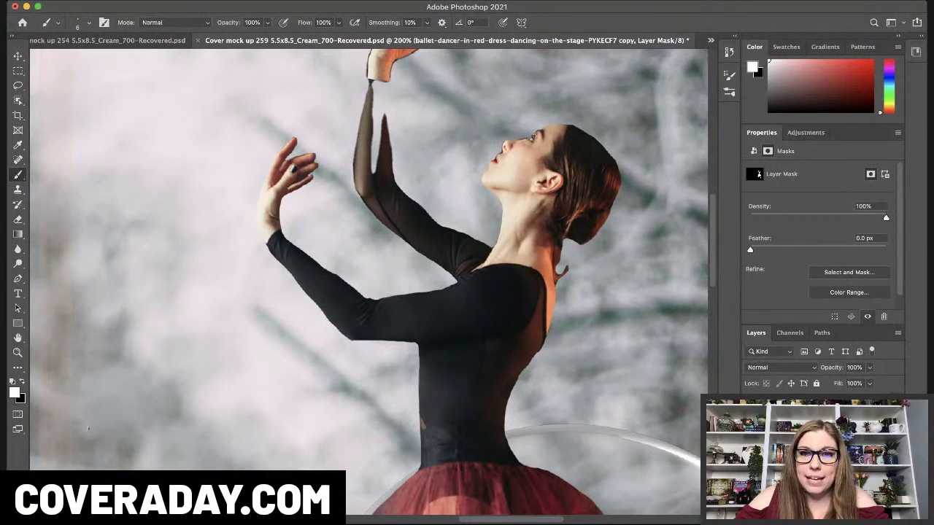
key(x)
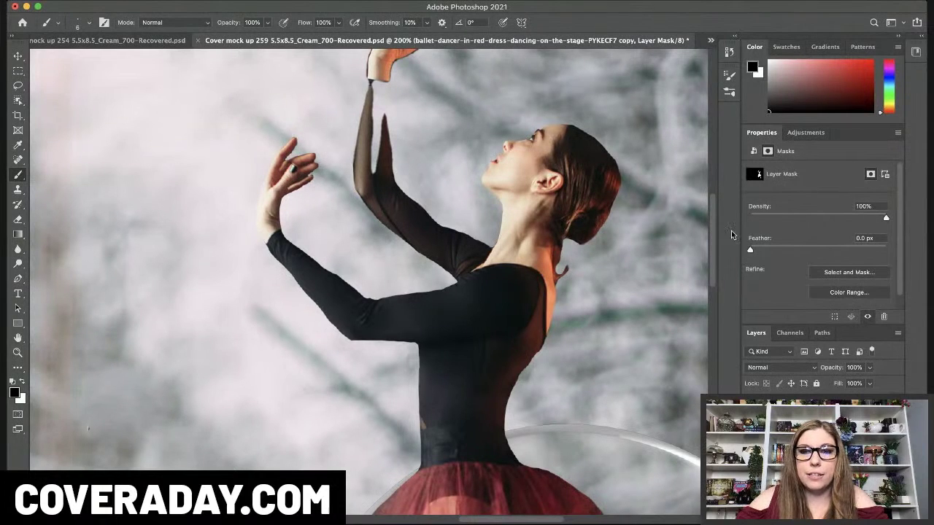
Restore the missing part of the raised forearm and sleeve by painting white on the mask with a 30 px brush
scroll(716, 235, up, 5)
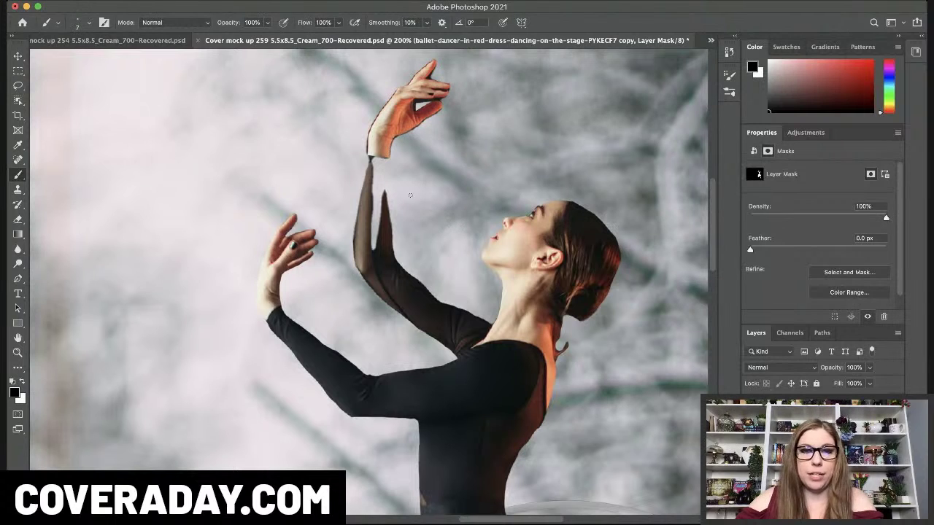
key(bracketright)
key(bracketright)
key(bracketright)
key(bracketright)
key(bracketright)
key(bracketright)
key(bracketright)
key(bracketright)
mouse_move(374, 155)
mouse_down()
mouse_move(383, 232)
mouse_move(385, 211)
mouse_up()
key(x)
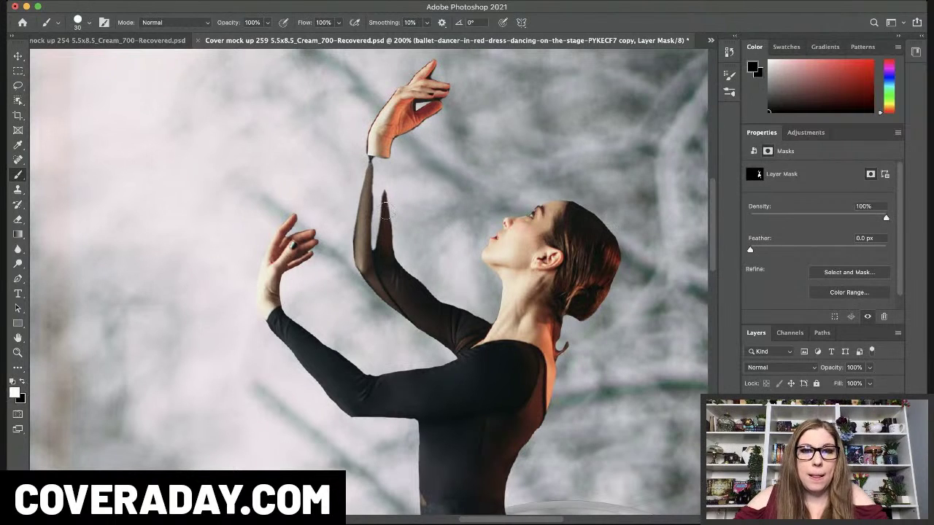
drag(374, 156, 376, 233)
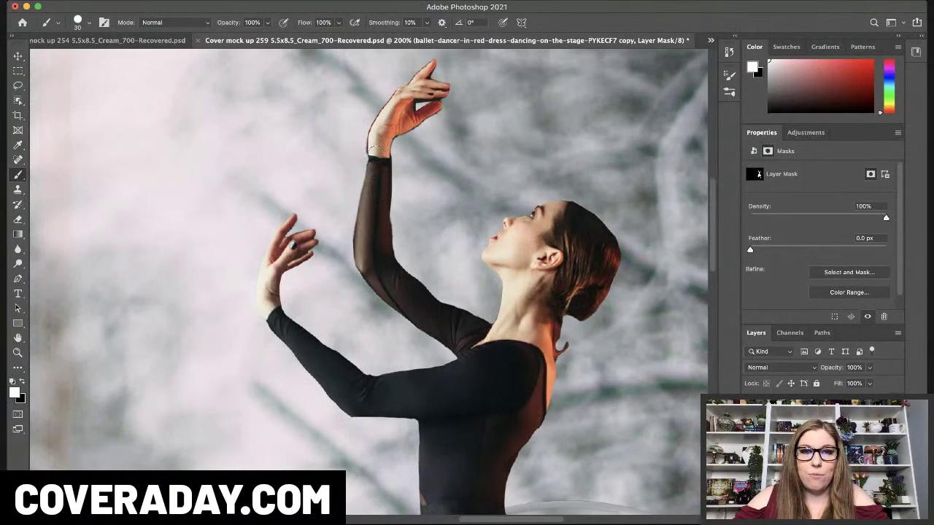
drag(374, 155, 364, 237)
Paint black around the raised sleeve, wrist and fingers to remove the fringe, reducing the brush from 30 px to 3 px
key(x)
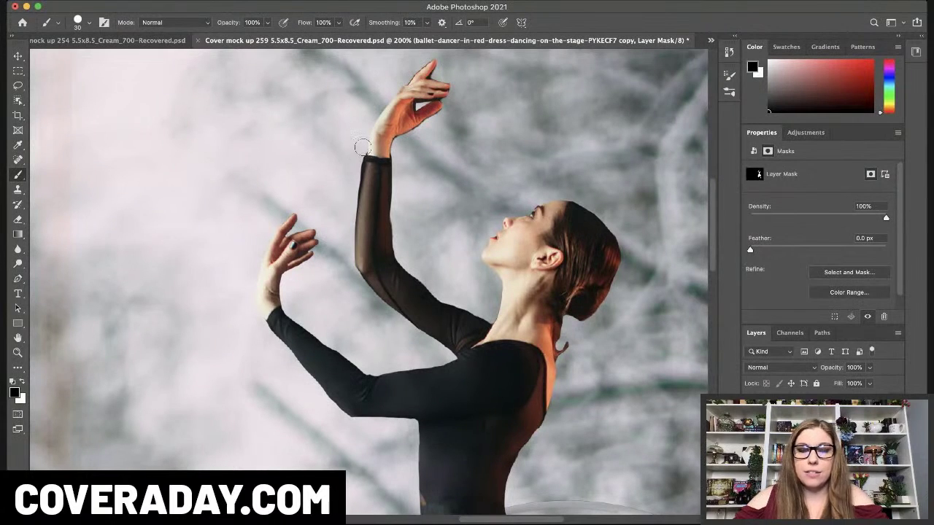
key(bracketleft)
key(bracketleft)
key(bracketleft)
key(bracketleft)
key(bracketleft)
key(bracketleft)
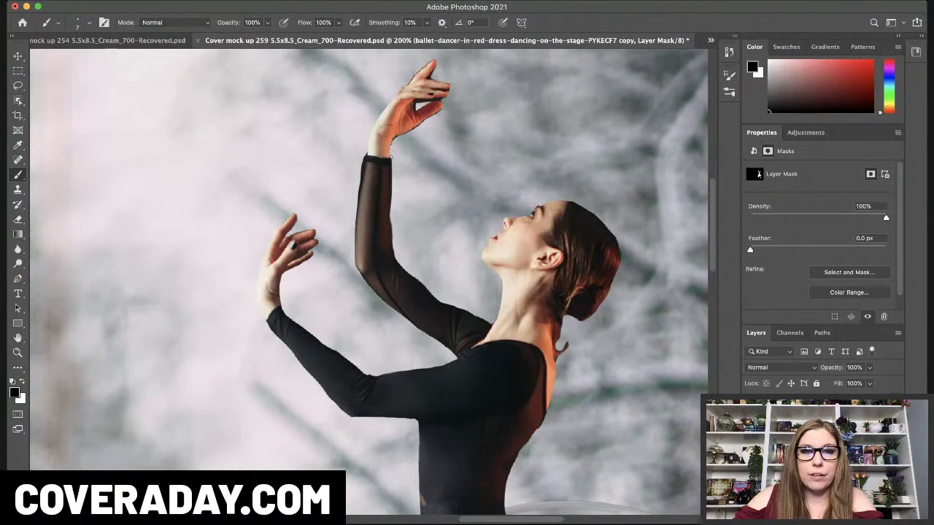
drag(394, 138, 440, 112)
key(bracketleft)
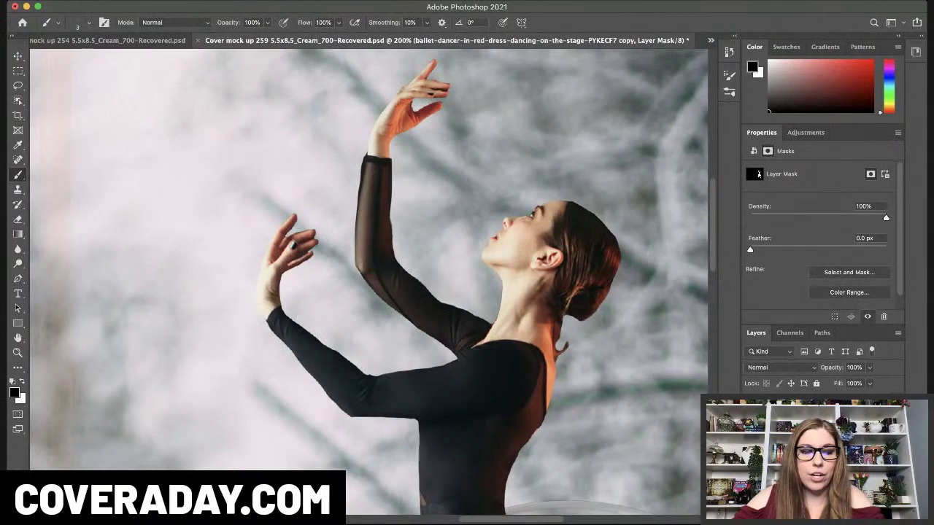
Clean up the mask edge along the front of the dancer's neck with a 15 px black brush
key(x)
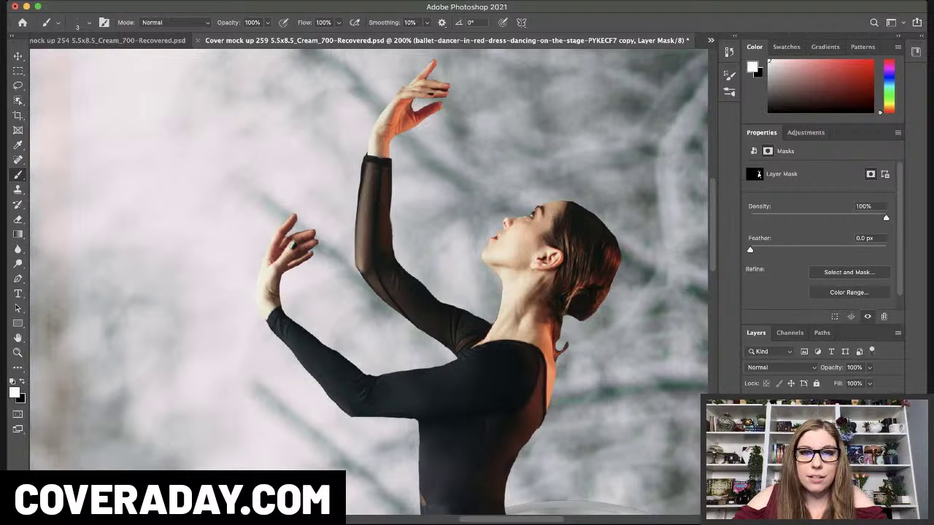
key(x)
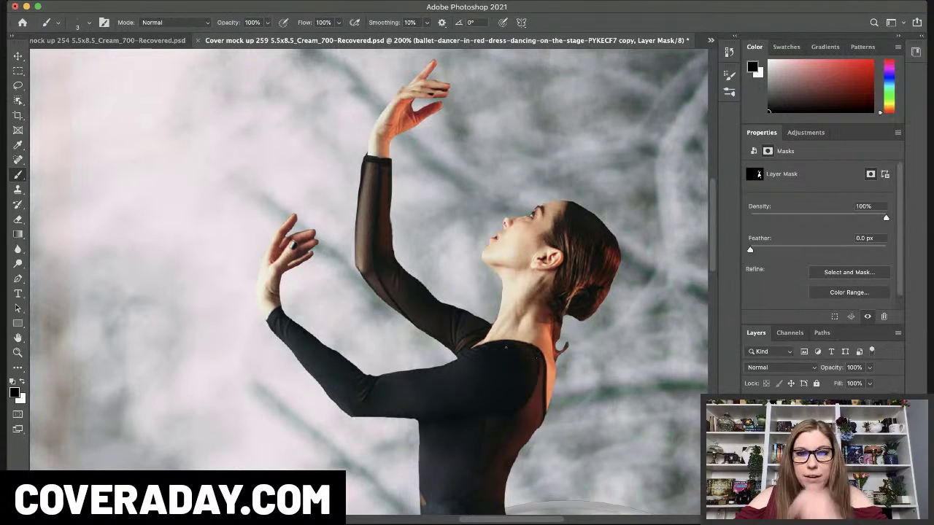
key(bracketright)
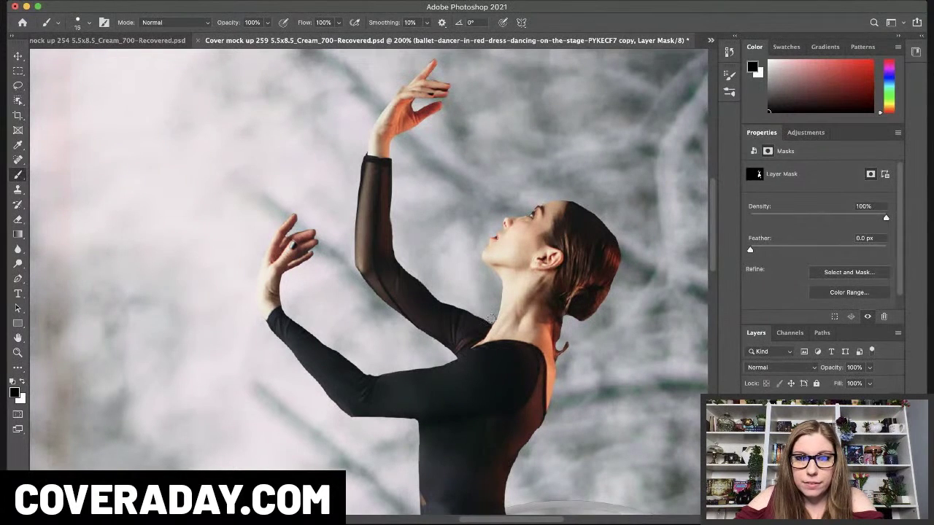
drag(493, 316, 494, 281)
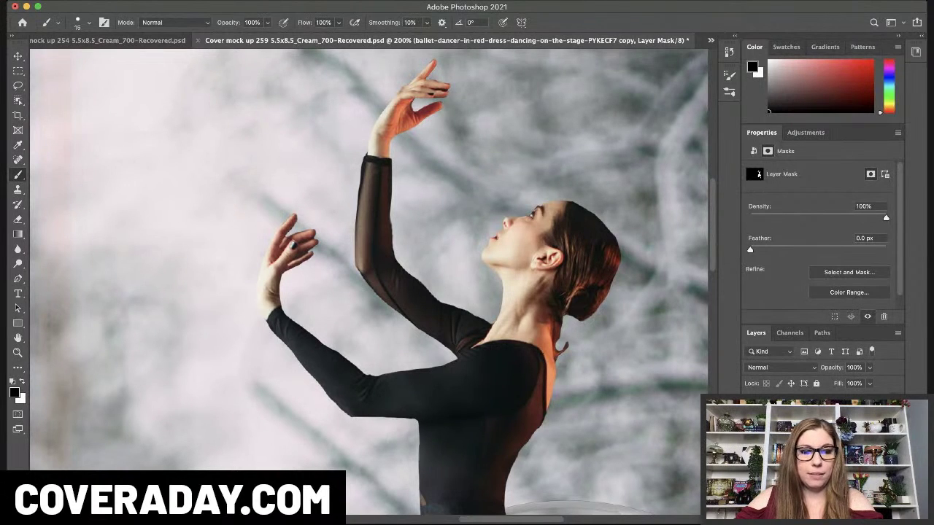
Duplicate the masked dancer layer, scale the copy to 1451 × 969 px and place it inside the snow globe at X 2392, Y 1120 px
key(super+minus)
key(super+minus)
key(super+minus)
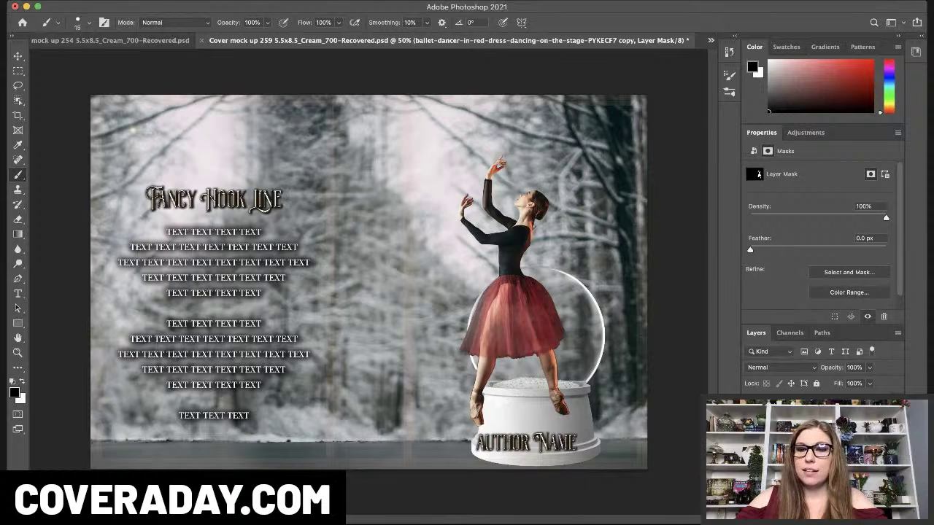
click(772, 447)
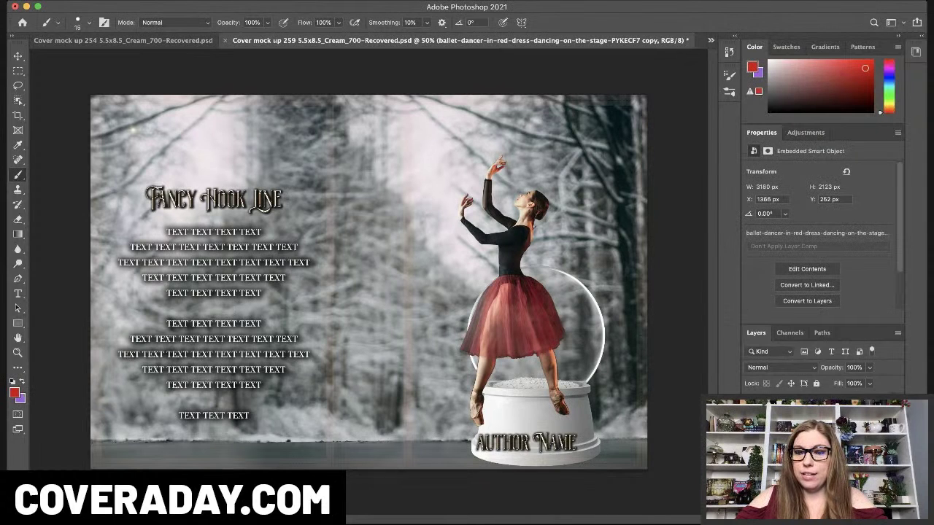
key(super+j)
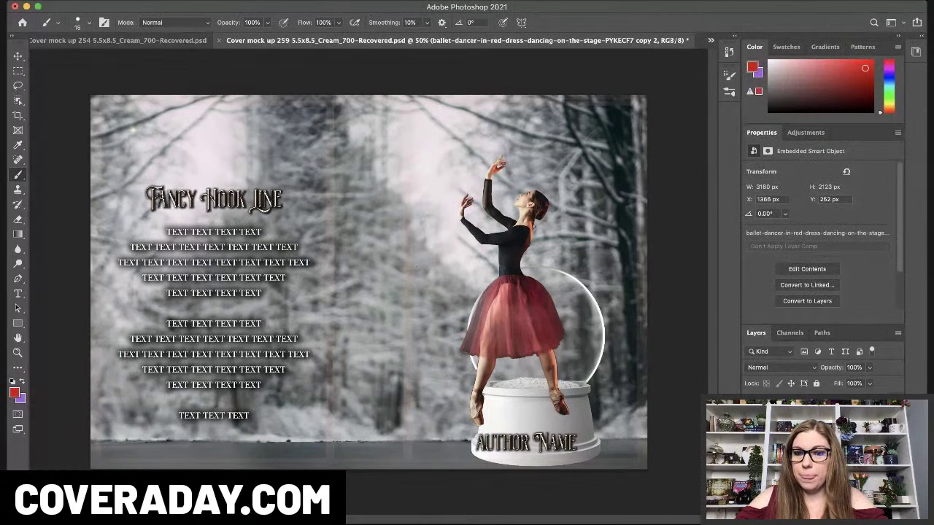
key(super+z)
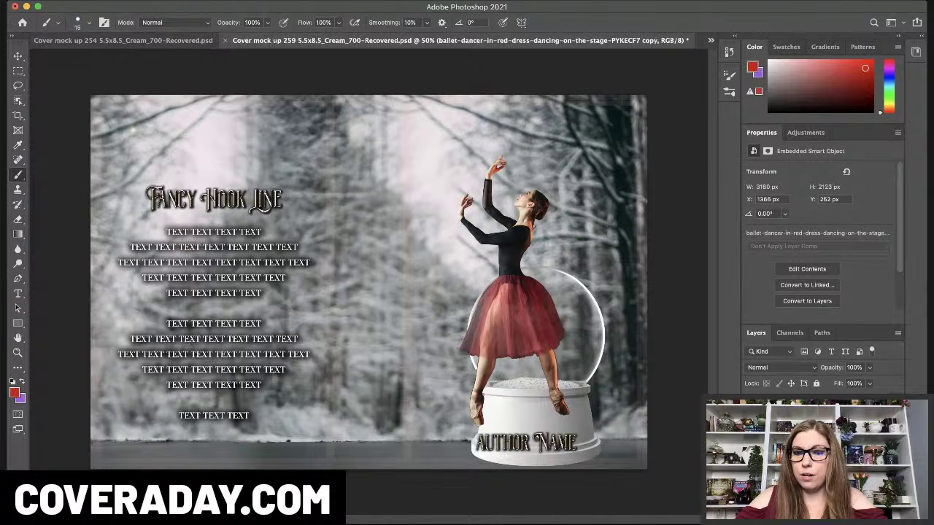
key(super+j)
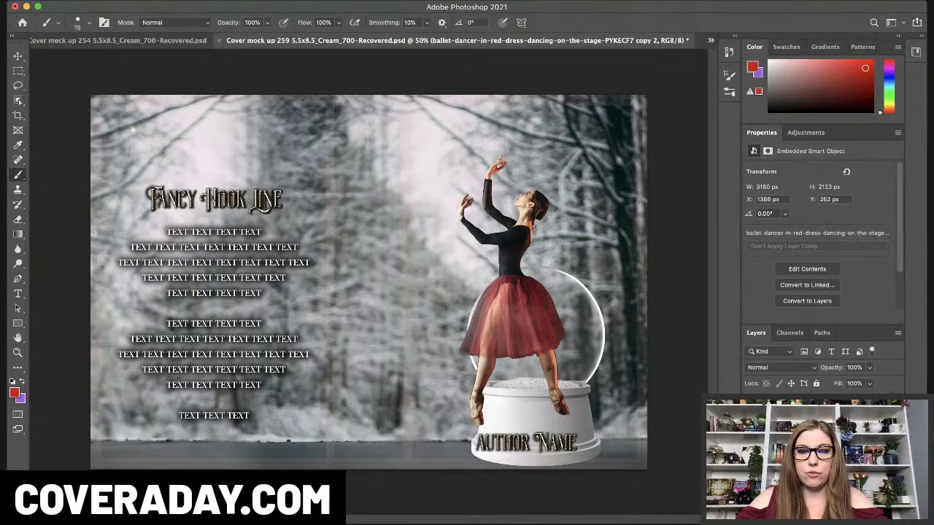
key(super+t)
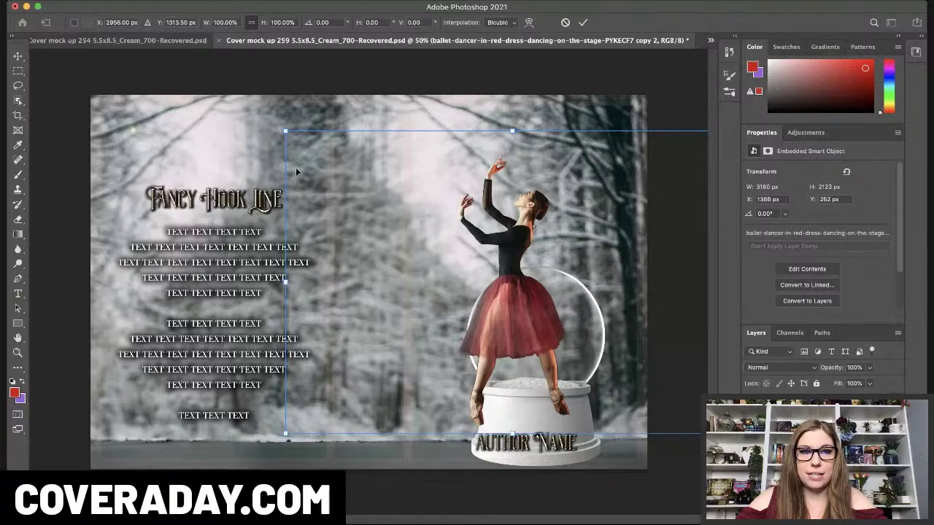
drag(285, 132, 548, 270)
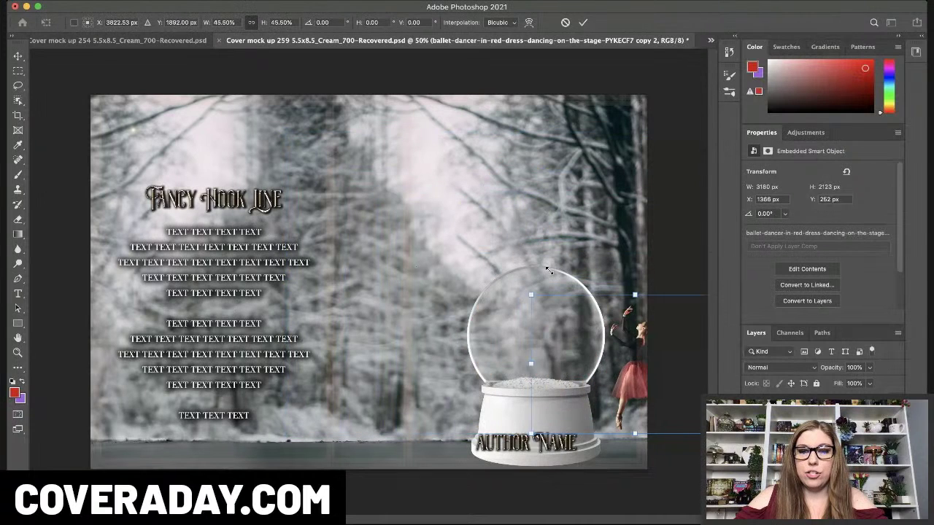
drag(642, 356, 548, 320)
key(Return)
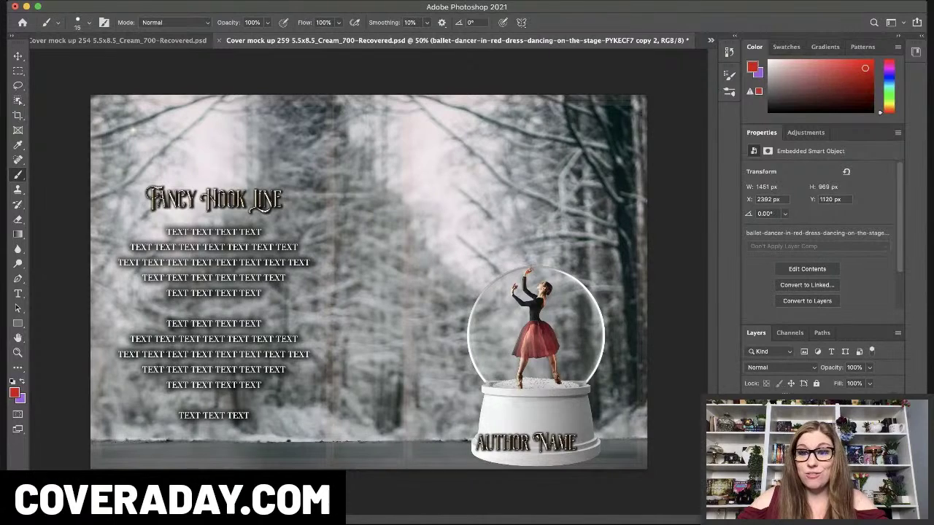
Show another full-size copy of the dancer behind the snow globe and activate the Move tool
click(814, 452)
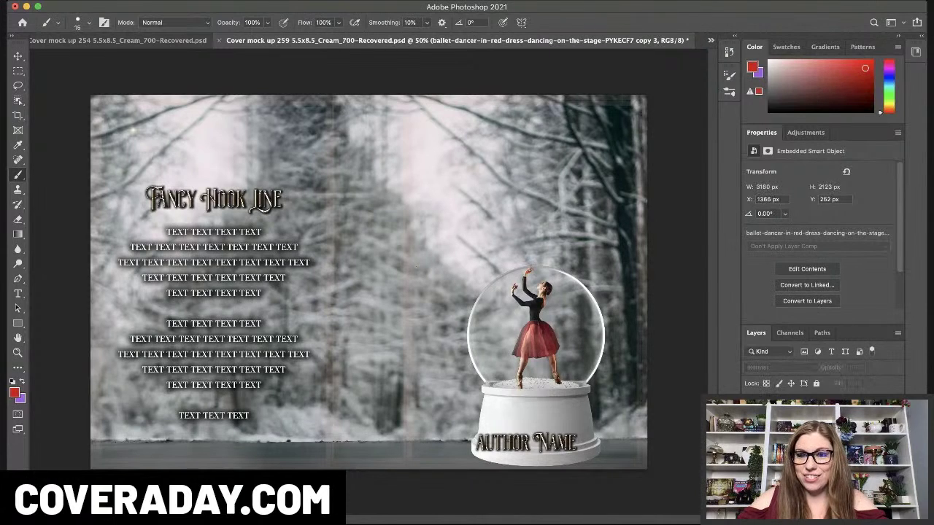
scroll(813, 452, down, 3)
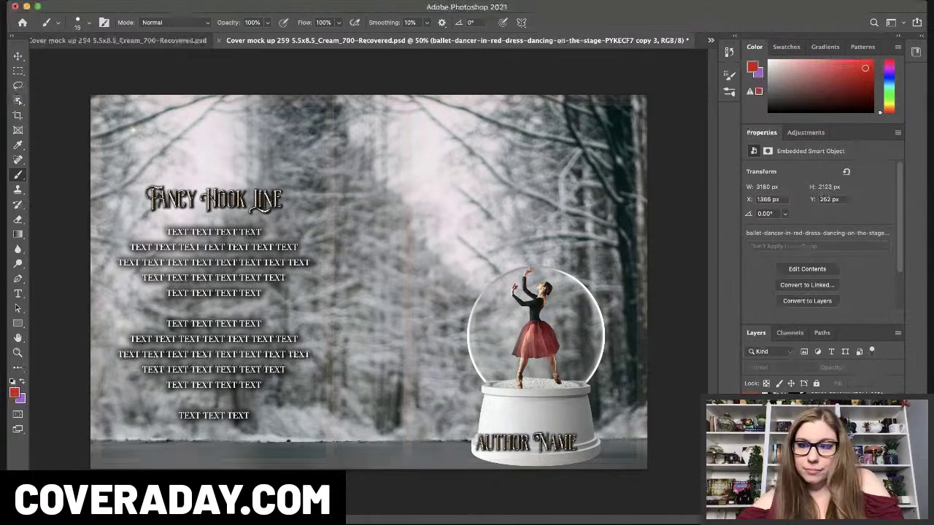
click(751, 445)
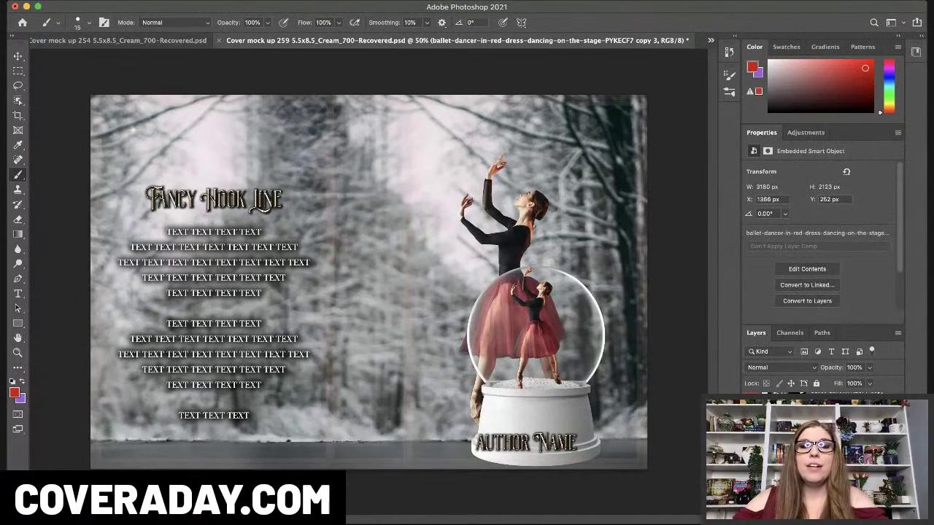
click(17, 56)
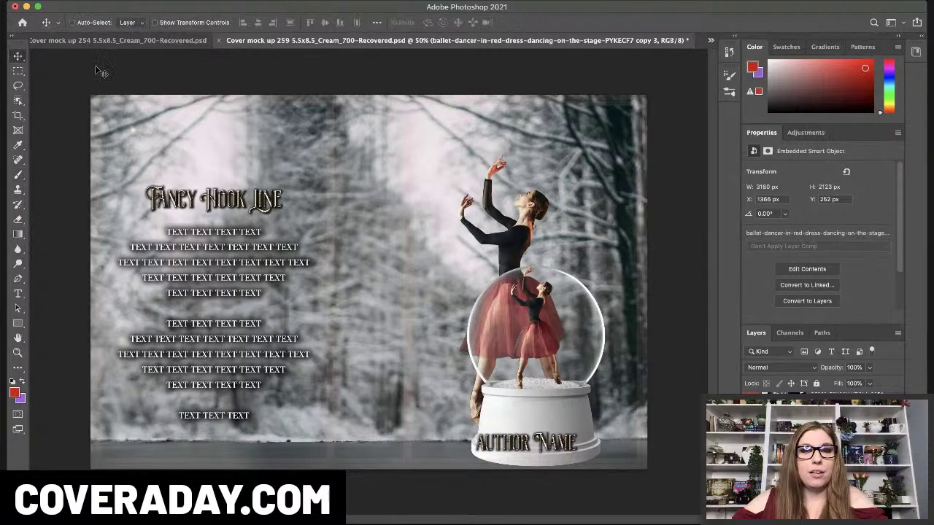
Move the large dancer so she rises centrally behind the snow globe and scale her to 123.43%
drag(520, 238, 543, 276)
key(ctrl+t)
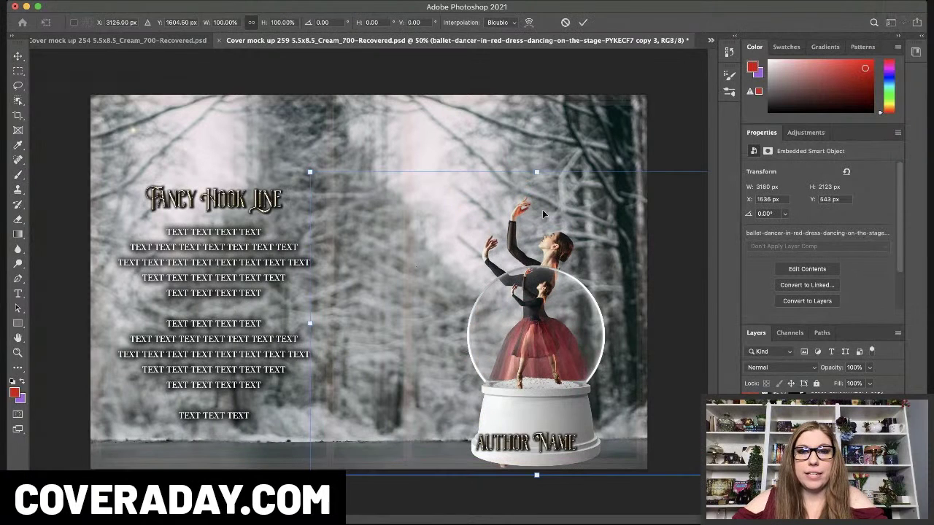
drag(540, 172, 553, 102)
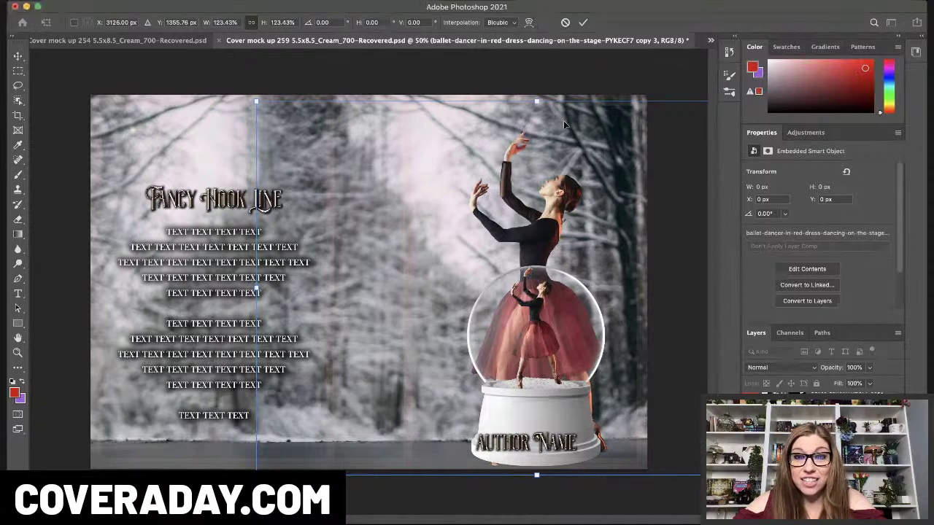
key(Return)
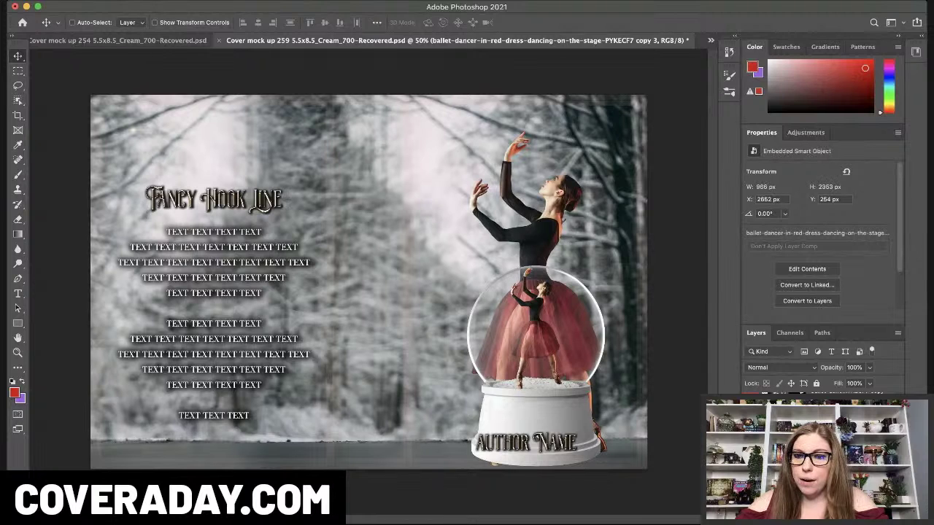
Hide the small dancer inside the snow globe and show the snowy tree layer instead
click(750, 438)
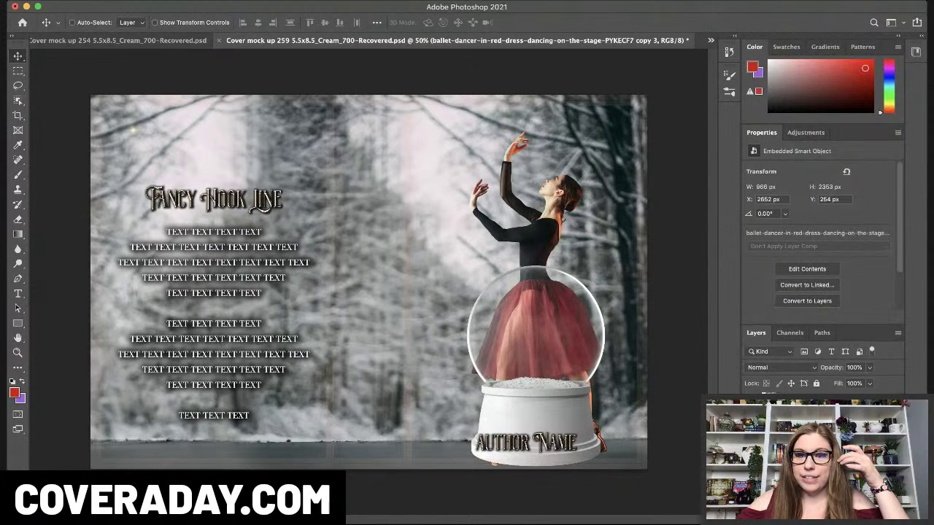
key(alt+[)
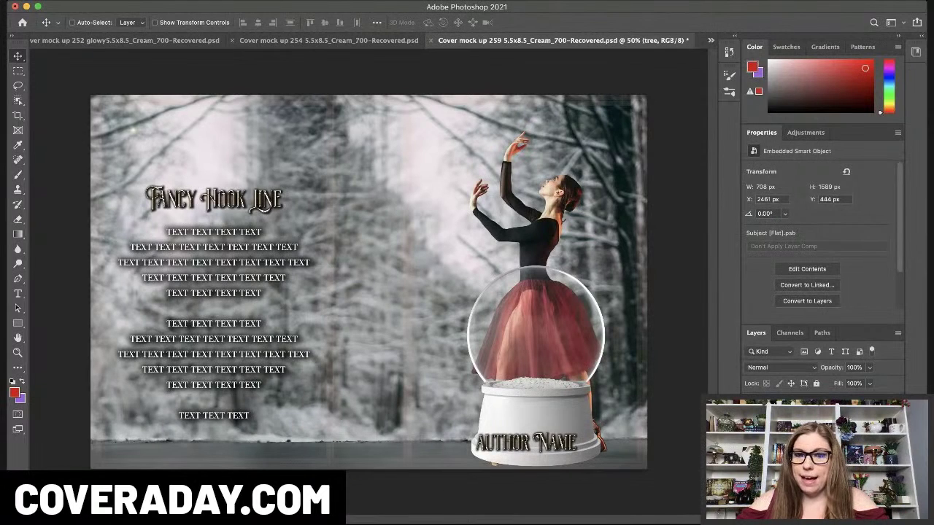
key(super+comma)
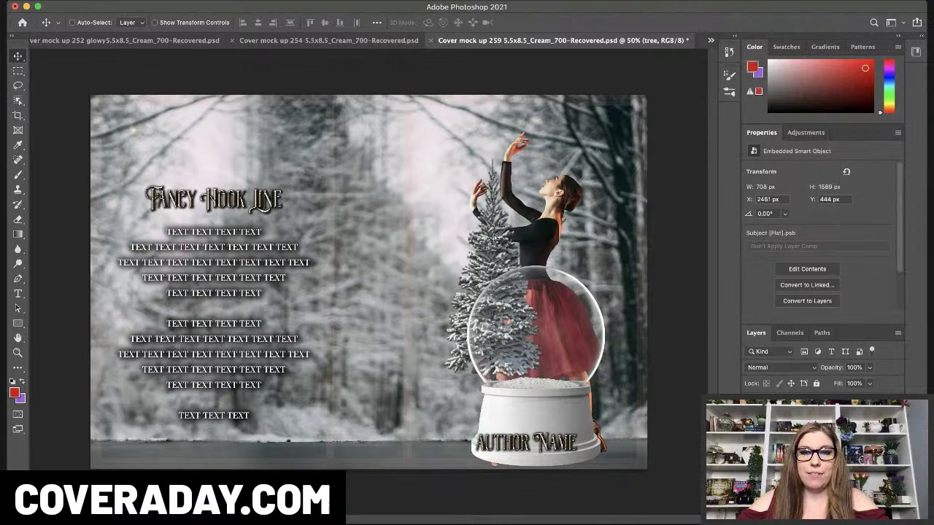
Scale the snowy tree to 347 × 777 px and stand it inside the globe at X 2943, Y 1270 px
drag(495, 234, 542, 256)
key(super+t)
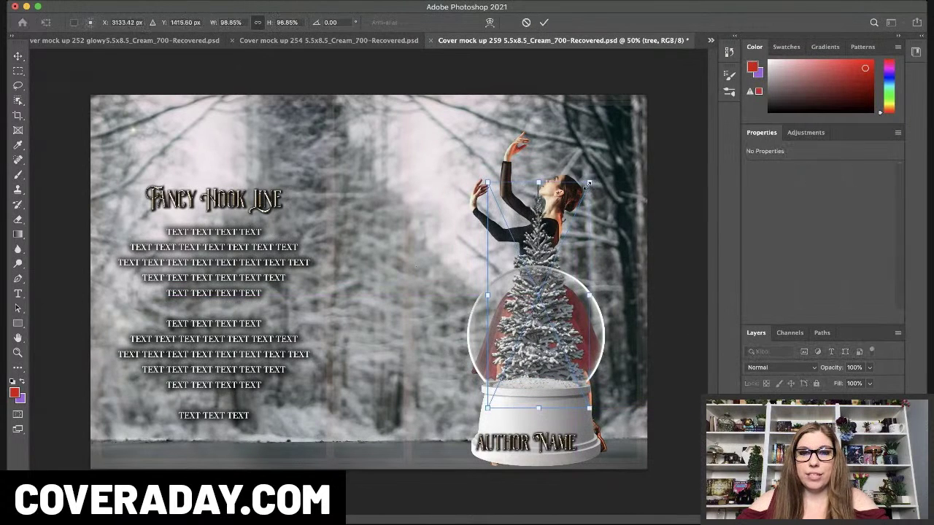
drag(590, 183, 537, 298)
drag(520, 358, 546, 335)
key(Return)
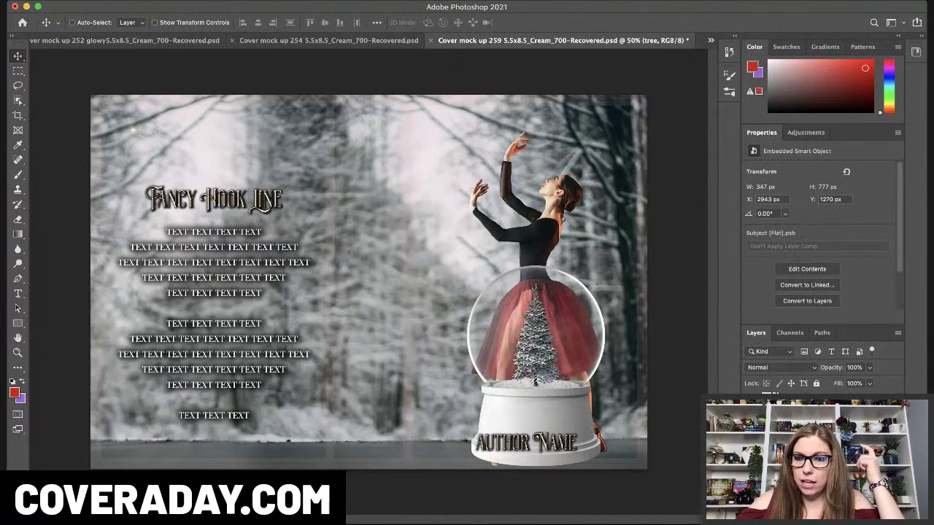
Paint black with a 125 px brush on the large dancer's mask over the feet around the globe's base, and undo the last stroke
click(817, 454)
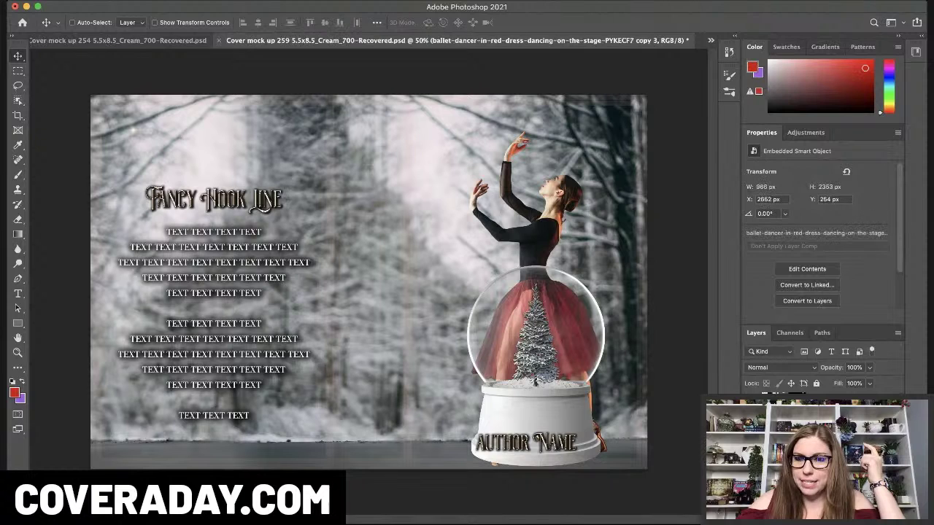
key(super+comma)
key(super+comma)
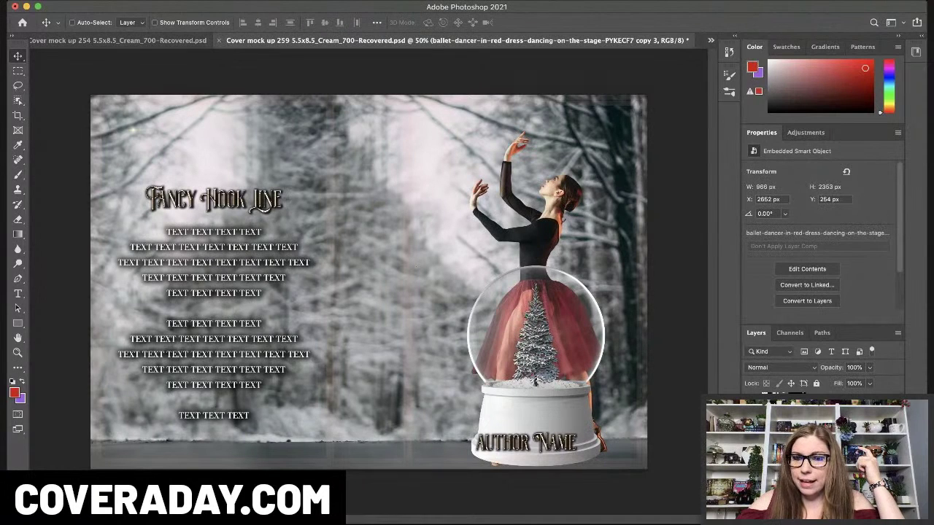
click(819, 512)
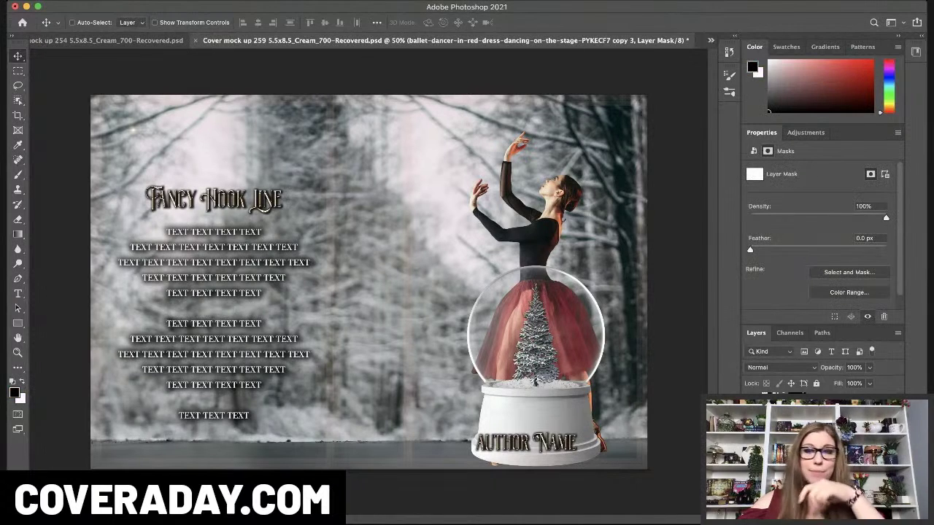
key(b)
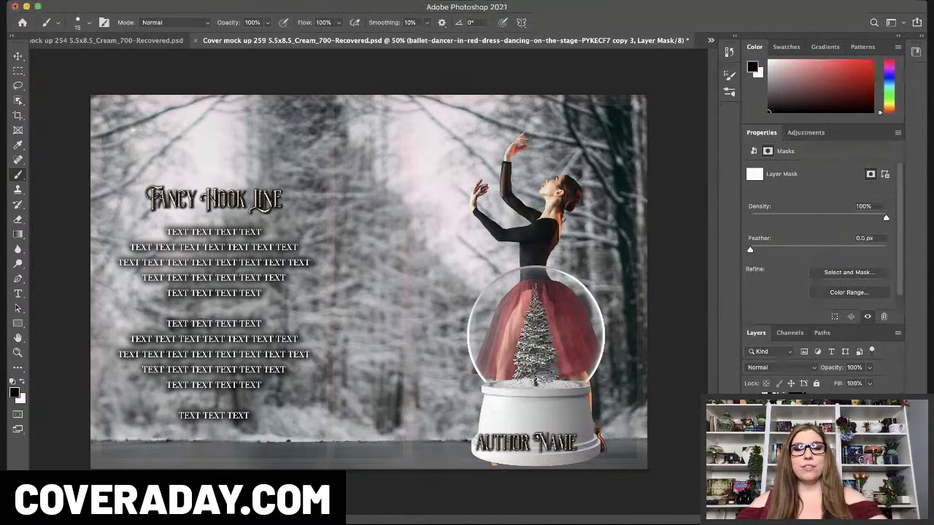
key(bracketright)
key(bracketright)
key(bracketright)
key(bracketright)
key(bracketright)
key(bracketright)
key(bracketright)
key(bracketright)
key(bracketright)
key(bracketright)
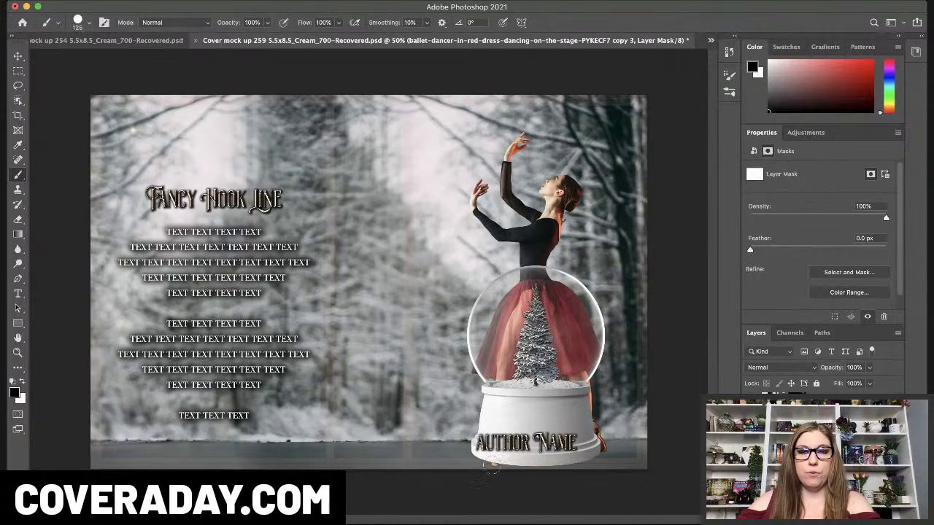
mouse_move(554, 467)
mouse_down()
mouse_move(598, 447)
mouse_move(598, 407)
mouse_up()
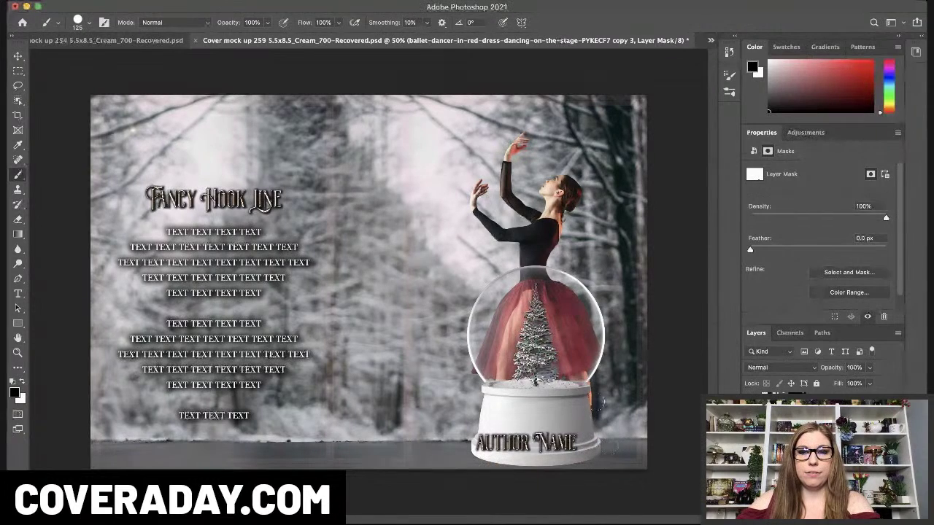
key(super+z)
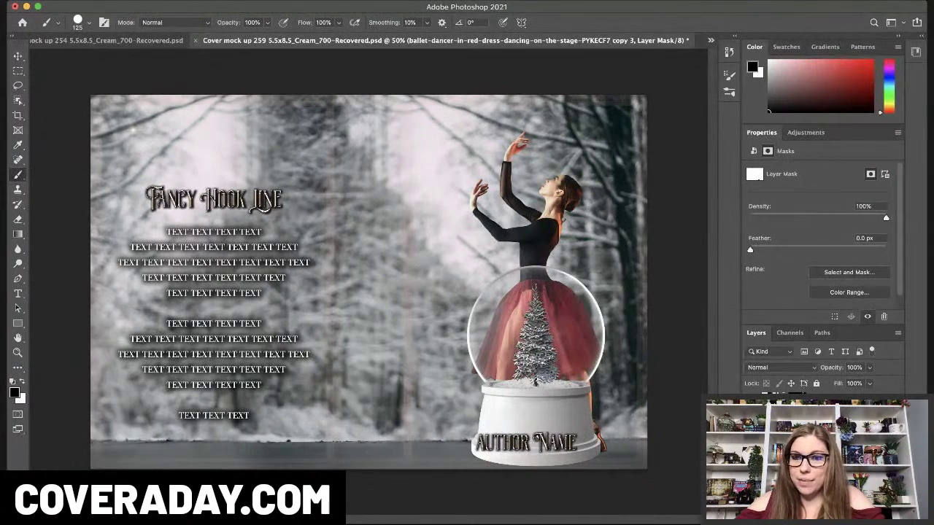
Paint white snow specks inside the globe on Layer 3 with a 35 px snow brush and show the layer
click(825, 445)
click(825, 453)
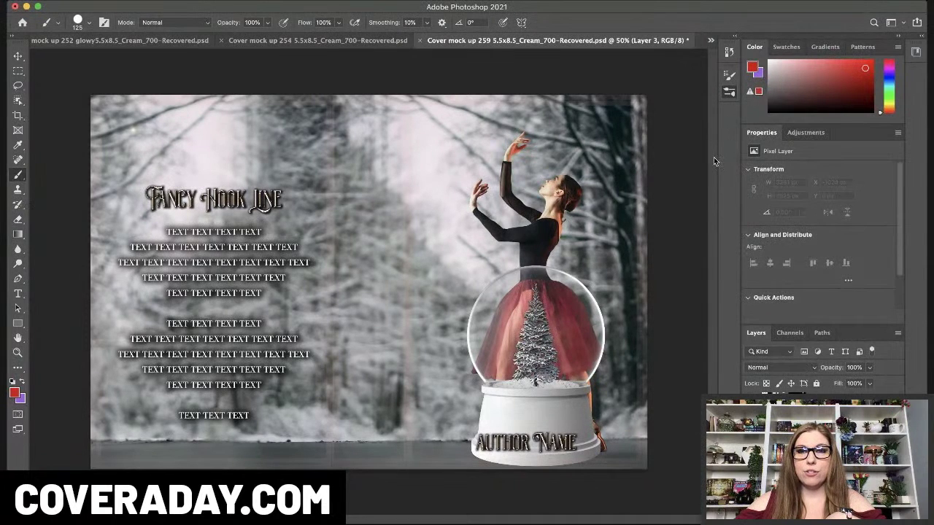
key(bracketleft)
key(bracketleft)
key(bracketleft)
key(bracketleft)
key(bracketleft)
key(bracketleft)
key(bracketleft)
key(bracketleft)
key(bracketleft)
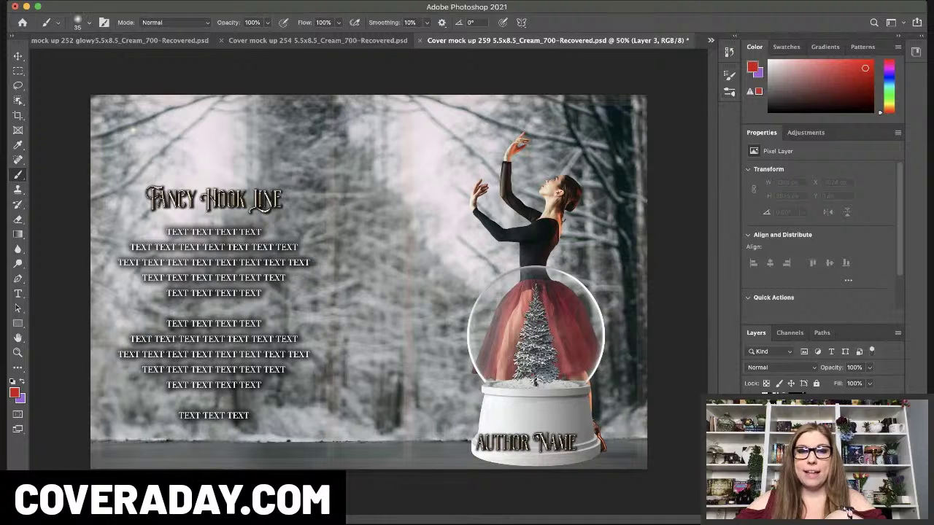
click(769, 62)
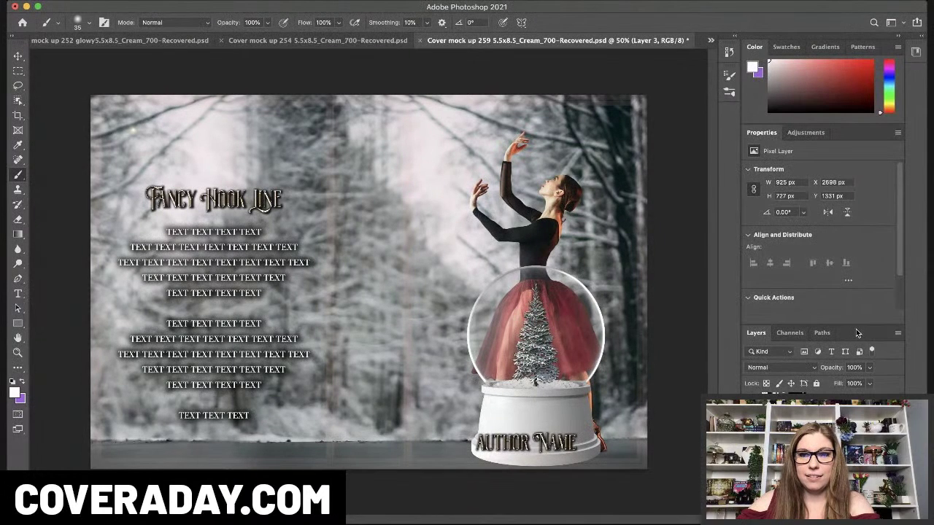
click(751, 431)
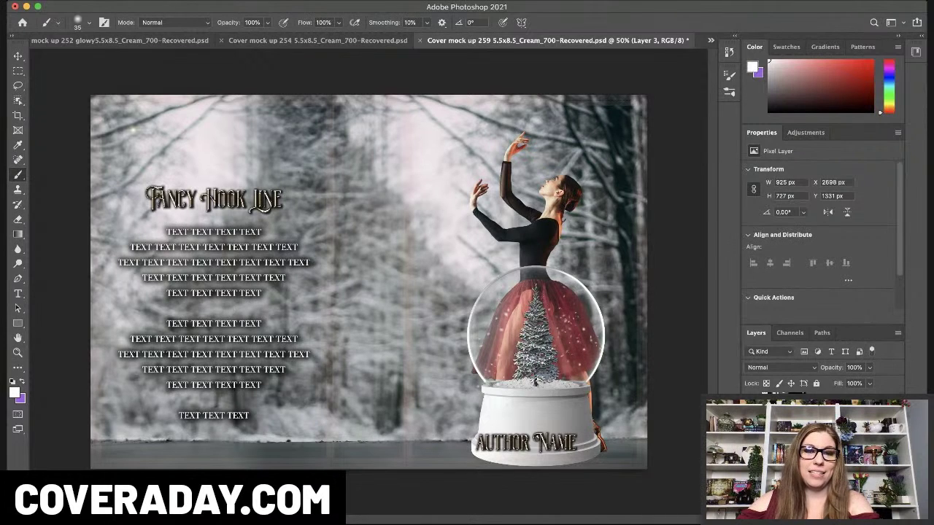
Add finer white snowflakes near the top and left side of the globe with the brush reduced to 15 px
key(bracketleft)
key(bracketleft)
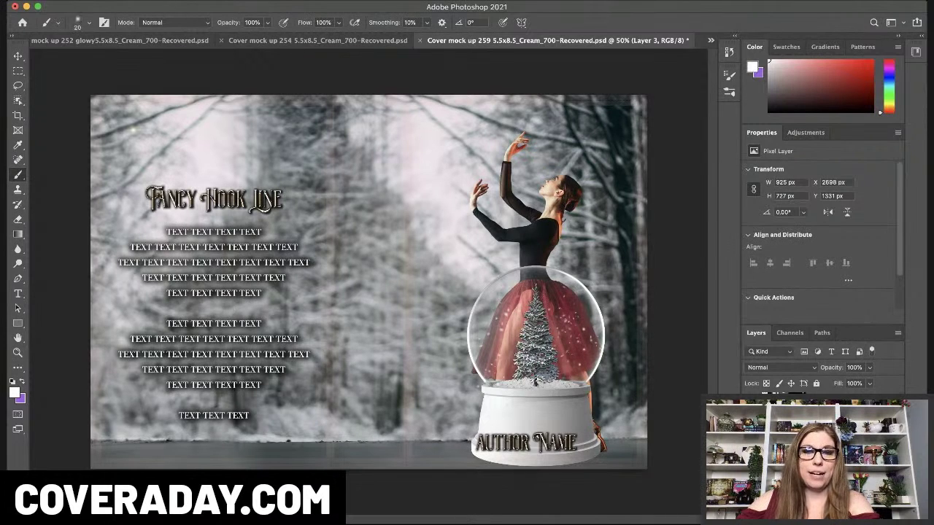
click(542, 276)
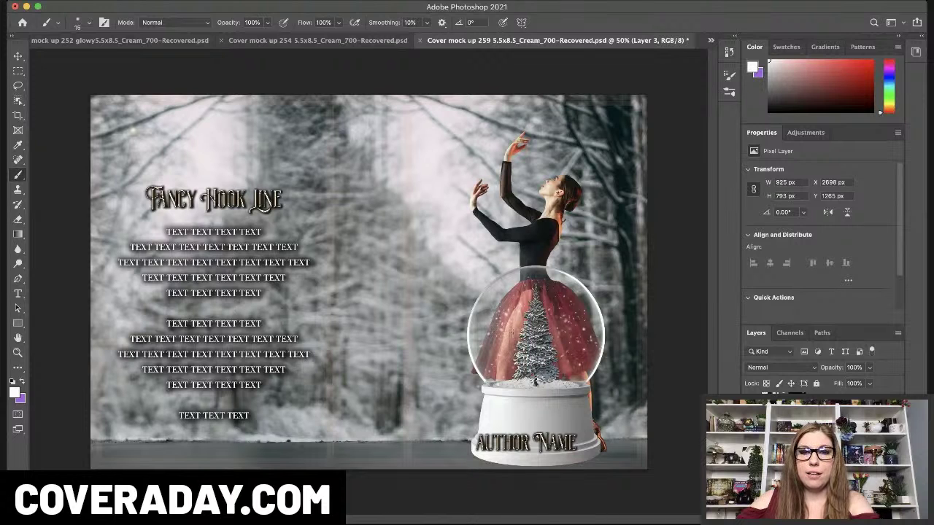
click(495, 334)
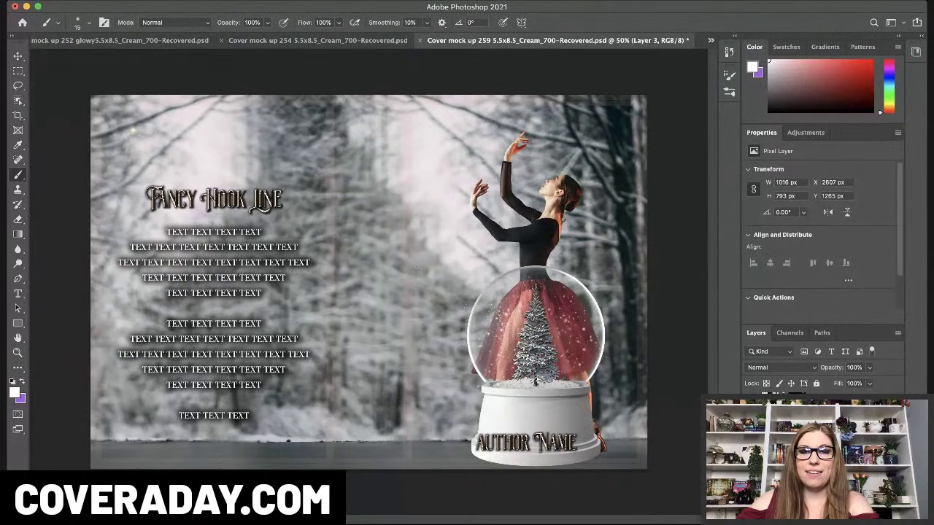
Paint more white snowflakes over the tree and skirt inside the globe on Layer 4, enlarging the brush to 35 px
key(alt+bracketright)
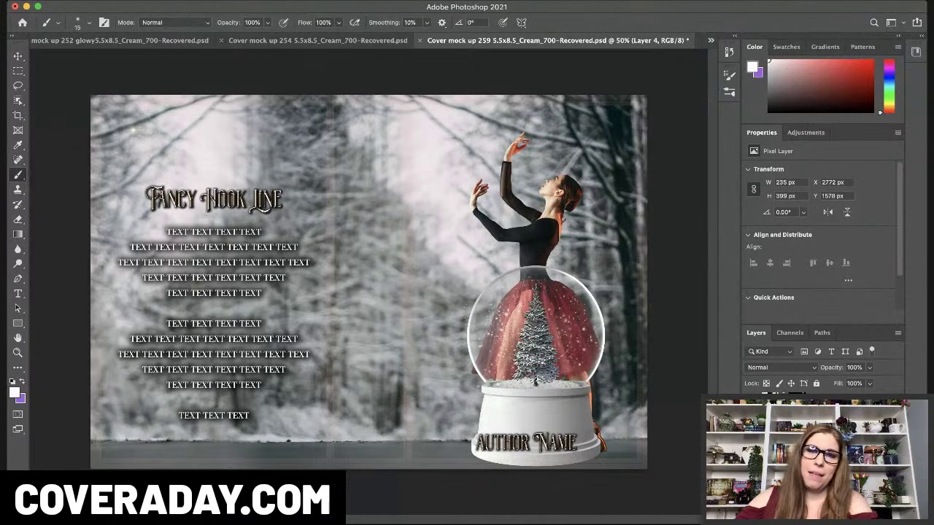
key(bracketright)
drag(533, 292, 536, 375)
key(bracketright)
key(bracketright)
key(bracketright)
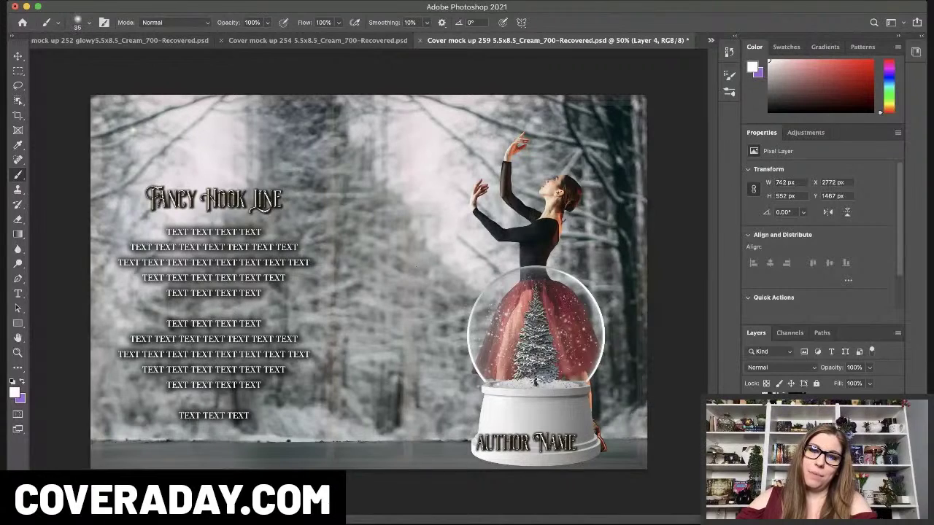
click(549, 320)
click(561, 317)
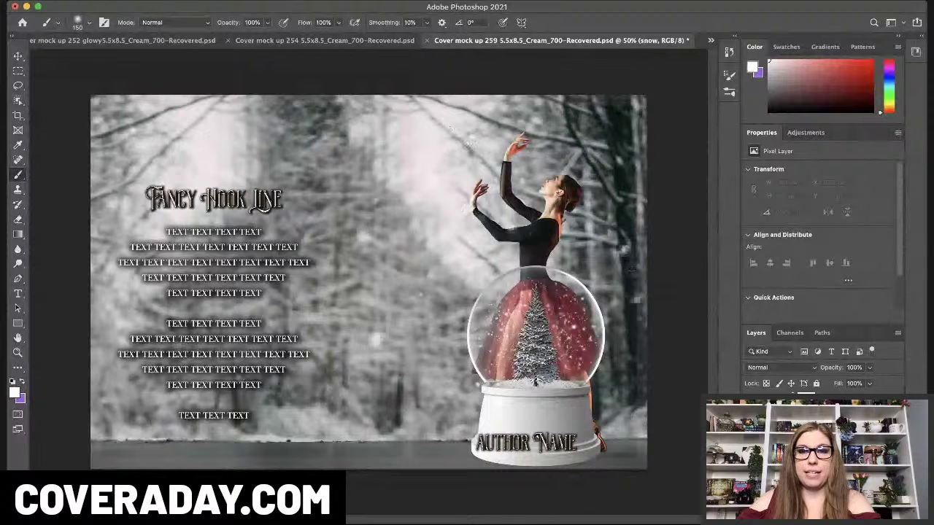
Paint white falling snow across the whole cover on the snow layer, reducing the brush from 150 px to 35 px
key(bracketleft)
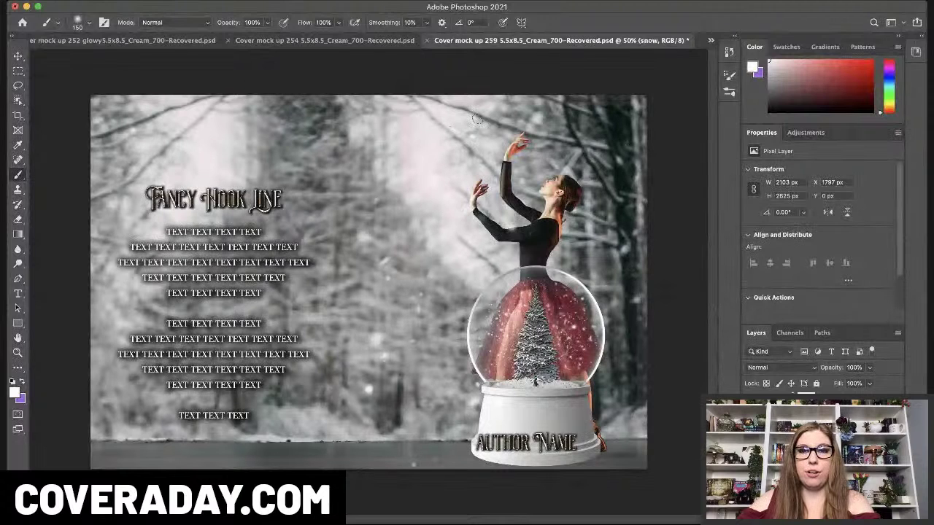
key(bracketleft)
key(bracketleft)
key(bracketleft)
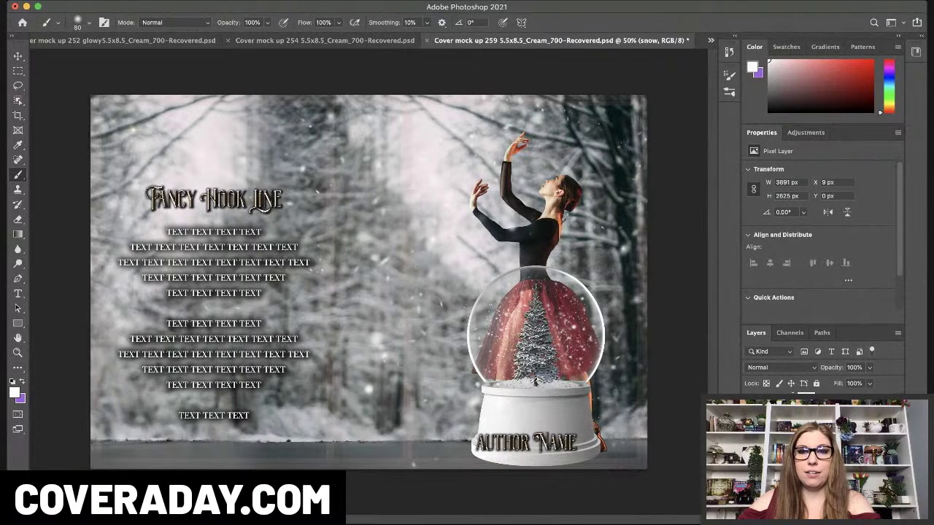
key(bracketleft)
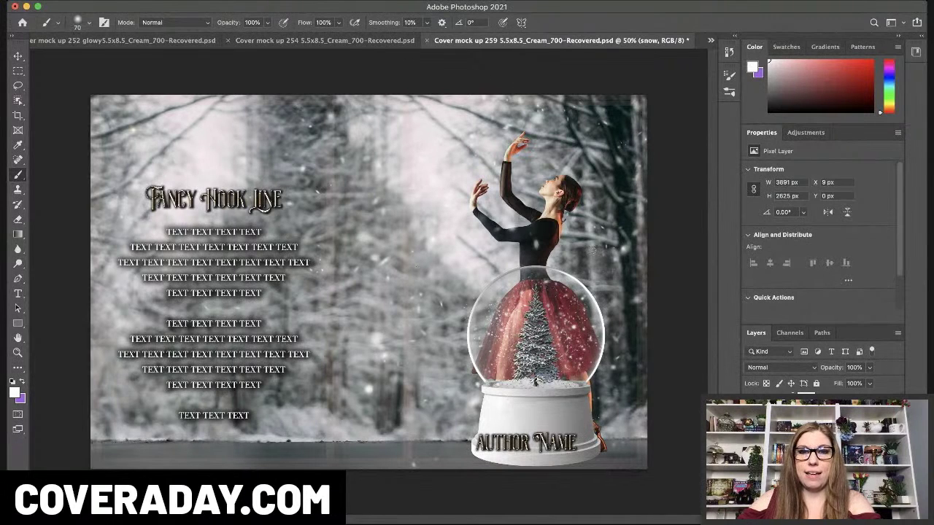
key(bracketleft)
key(bracketleft)
key(bracketleft)
key(bracketleft)
key(bracketleft)
key(bracketleft)
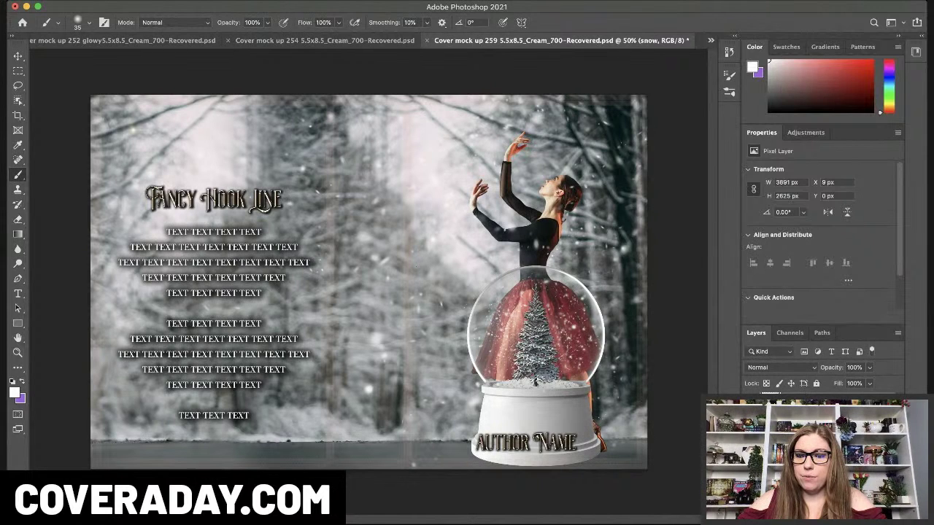
Create a new layer named ground shadow
click(817, 459)
click(856, 513)
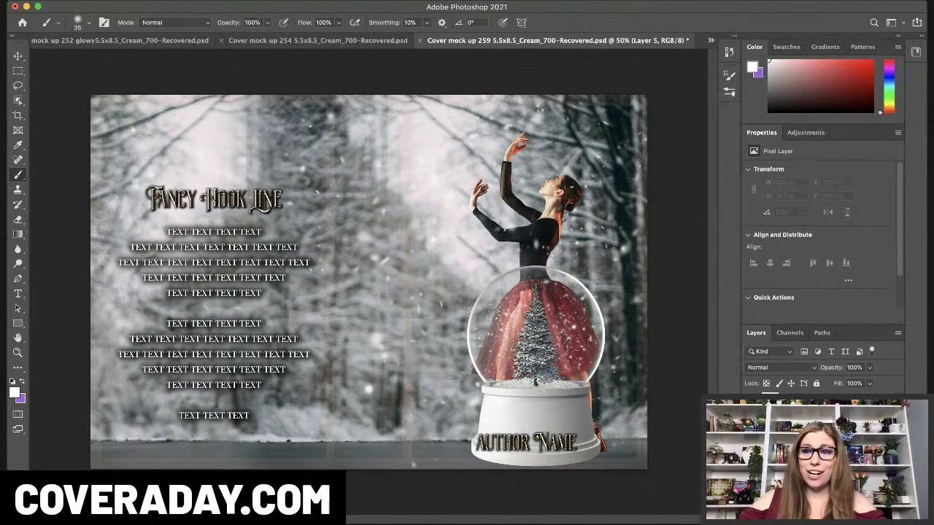
key(Return)
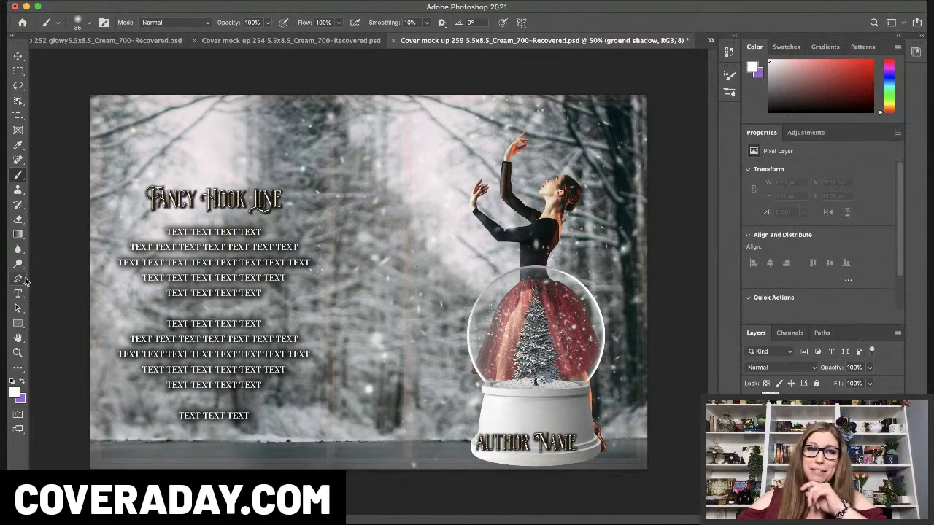
Draw a black-to-transparent linear gradient upward from the cover's bottom edge on the ground shadow layer, about 112 px tall
click(20, 237)
click(136, 22)
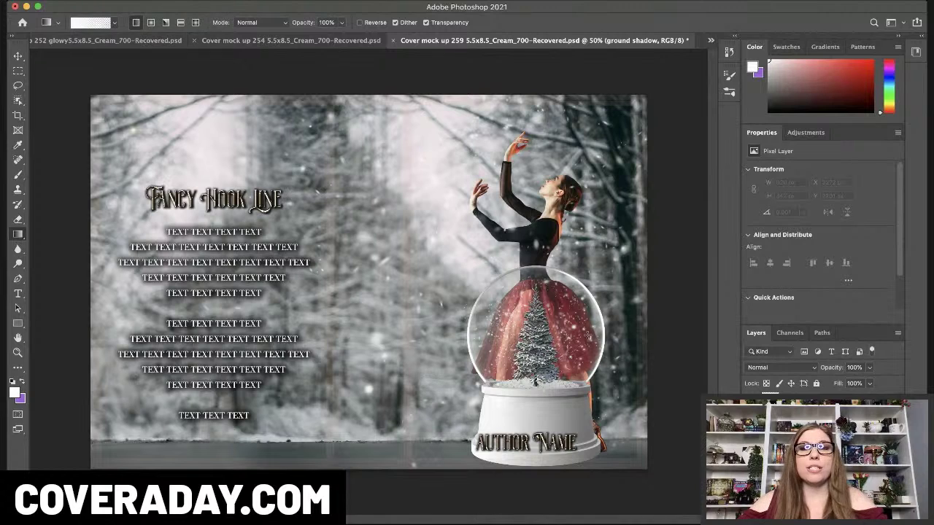
click(768, 111)
drag(420, 482, 424, 448)
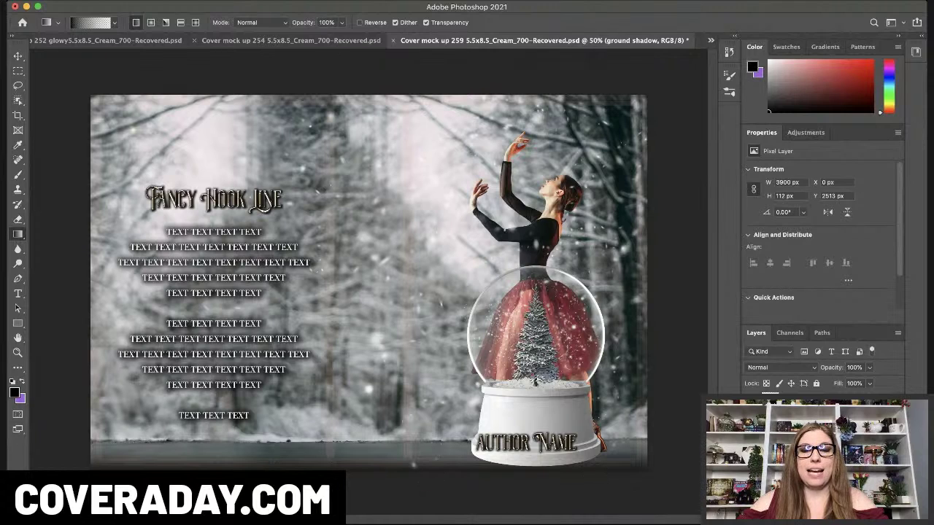
Add a second black-to-transparent gradient about 371 px tall along the bottom edge on a new layer and set its opacity to 87%
key(super+shift+alt+n)
drag(467, 476, 468, 445)
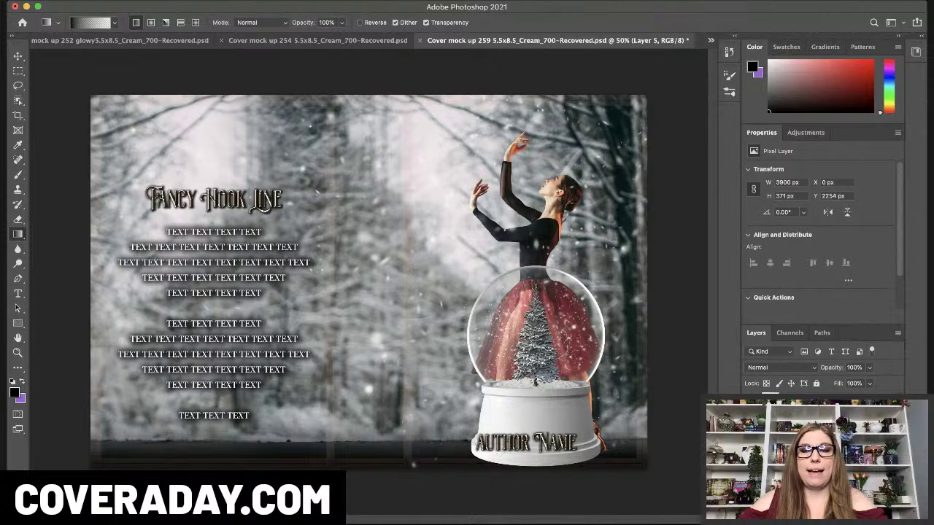
drag(869, 367, 869, 384)
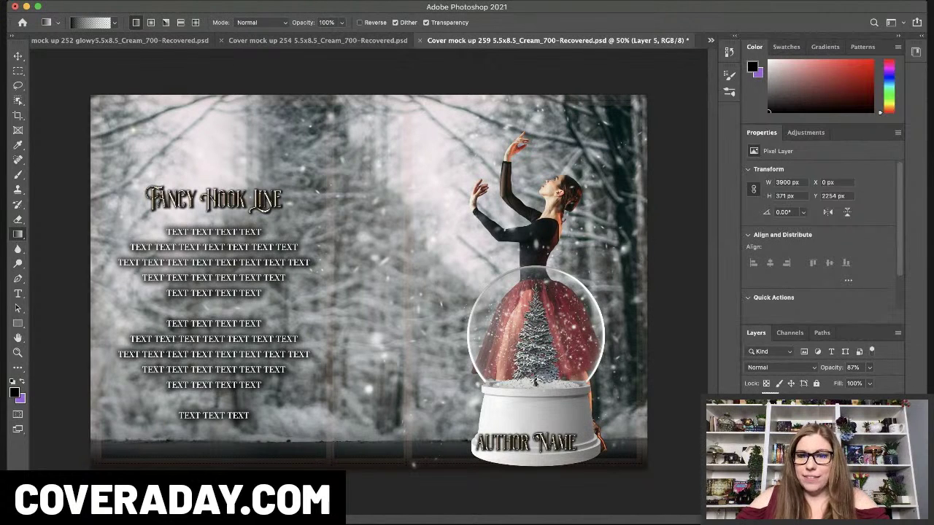
On a new layer, draw a black-to-transparent radial gradient about 1430 by 256 px at the ground around the snow globe's base
click(858, 515)
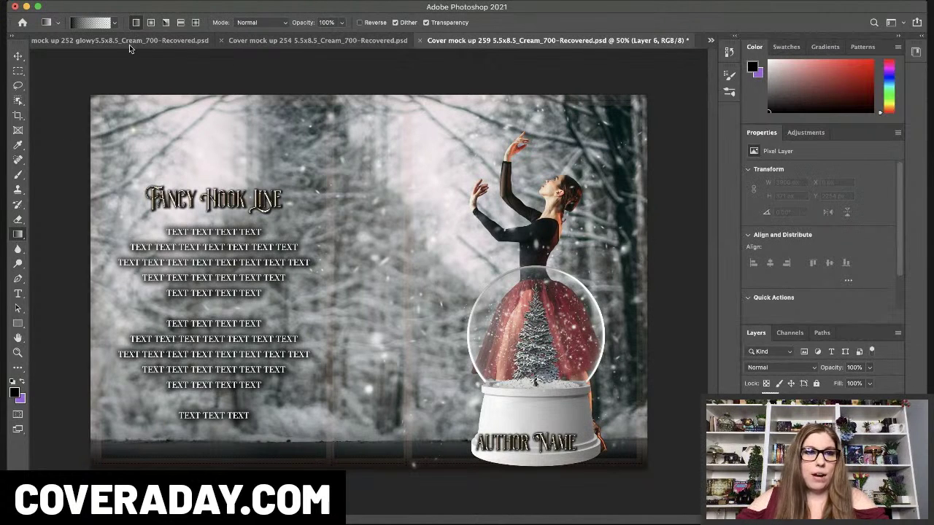
click(151, 22)
drag(507, 441, 469, 481)
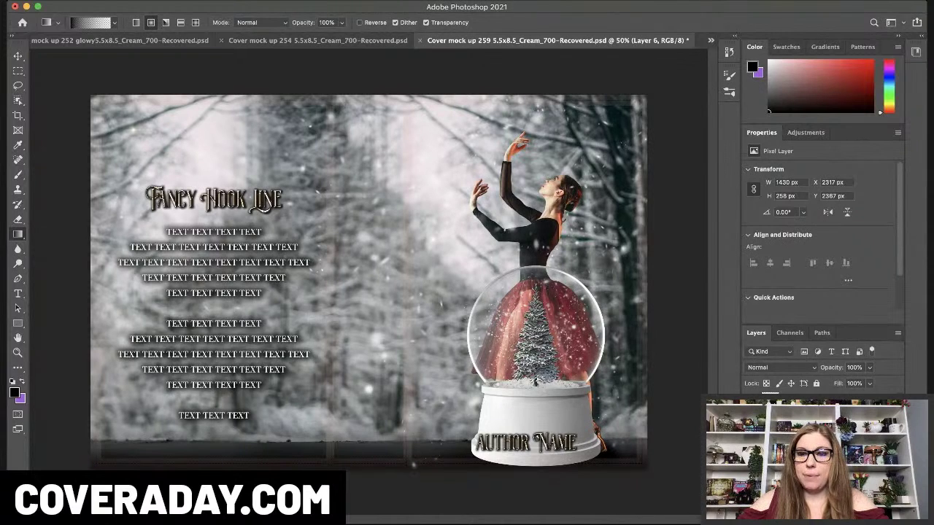
Shade the lower part of the globe base with black radial gradients on a new layer and set its opacity to 70%
click(810, 456)
click(869, 516)
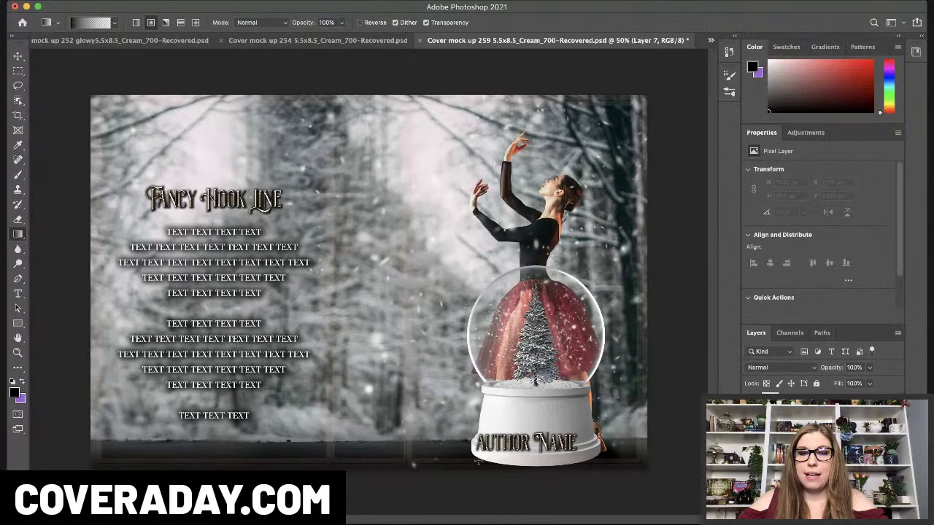
mouse_move(478, 459)
mouse_down()
mouse_move(501, 477)
mouse_move(592, 459)
mouse_move(595, 467)
mouse_move(493, 467)
mouse_move(523, 482)
mouse_move(520, 466)
mouse_move(547, 464)
mouse_up()
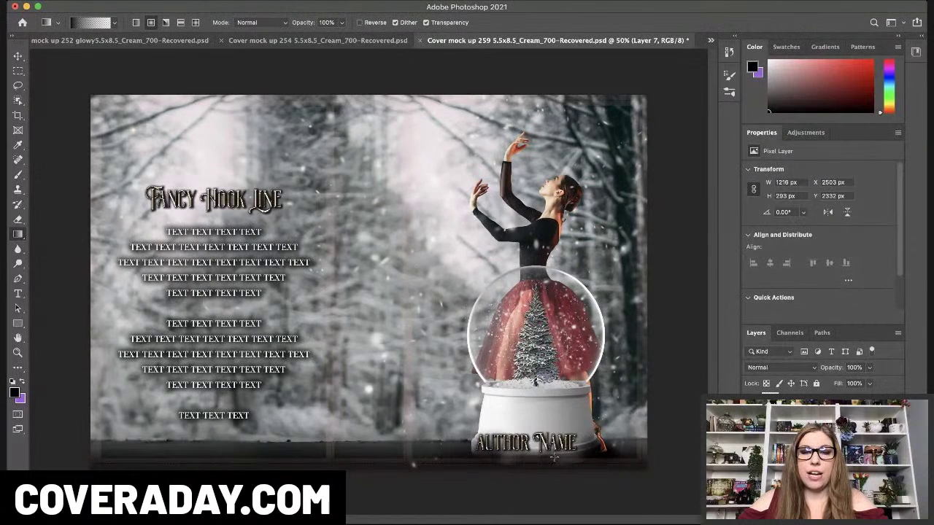
mouse_move(467, 461)
mouse_down()
mouse_move(471, 445)
mouse_move(507, 464)
mouse_move(547, 450)
mouse_move(607, 451)
mouse_move(619, 441)
mouse_up()
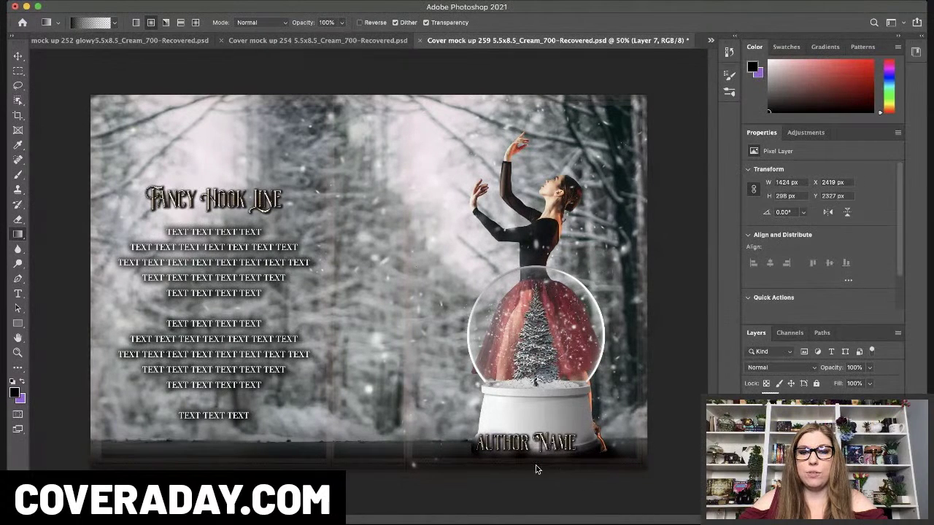
drag(590, 449, 607, 440)
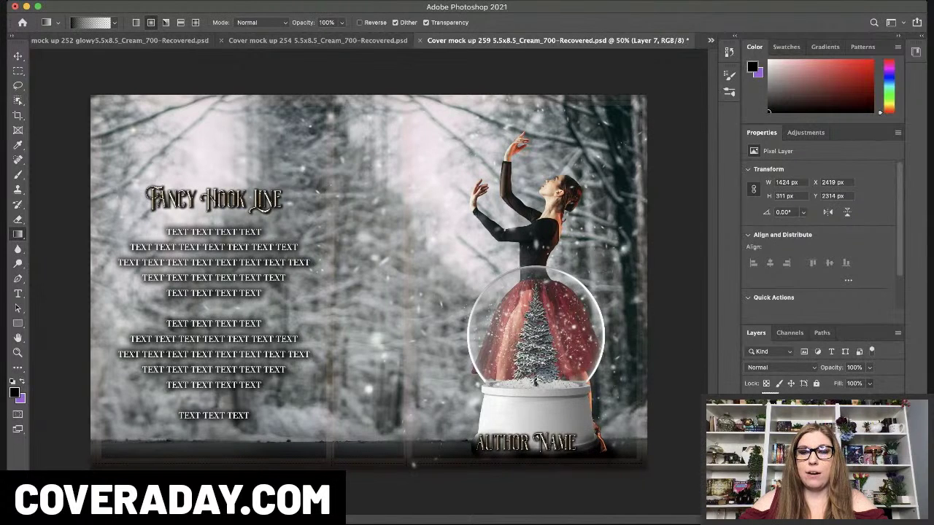
mouse_move(870, 368)
mouse_down()
mouse_move(858, 385)
mouse_move(839, 384)
mouse_move(865, 385)
mouse_up()
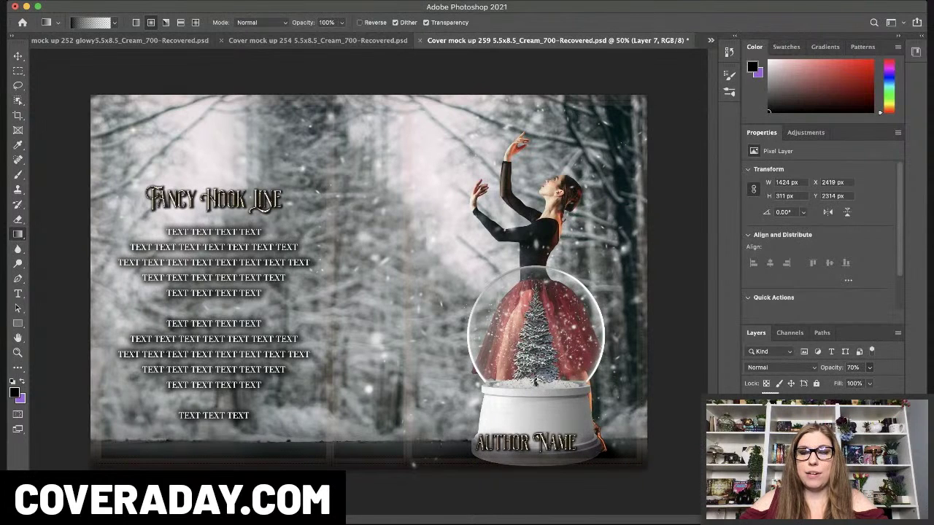
On another new layer, try black radial gradients under the base, undoing the wide ones and keeping about 576 px of shadow beside it
key(ctrl+shift+alt+n)
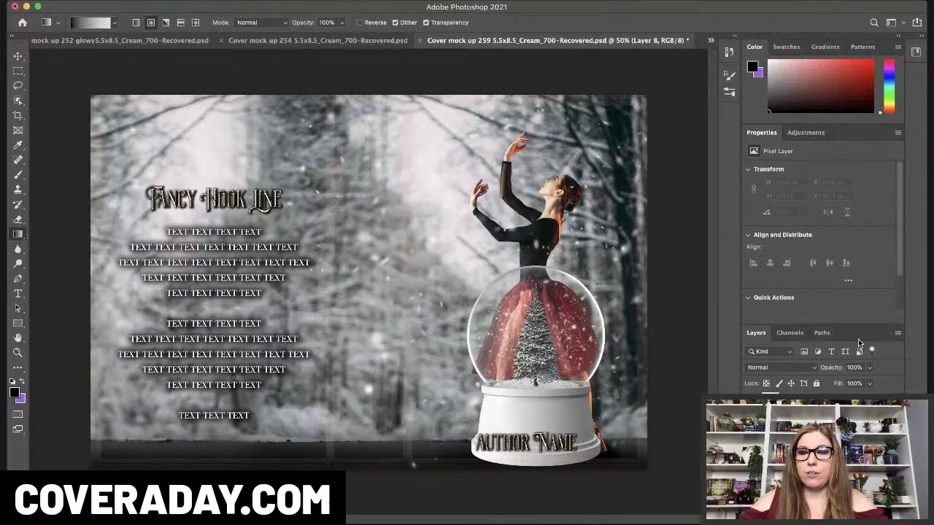
mouse_move(566, 462)
mouse_down()
mouse_move(548, 482)
mouse_move(572, 481)
mouse_move(610, 449)
mouse_move(600, 465)
mouse_move(533, 481)
mouse_move(513, 468)
mouse_move(493, 487)
mouse_move(473, 467)
mouse_up()
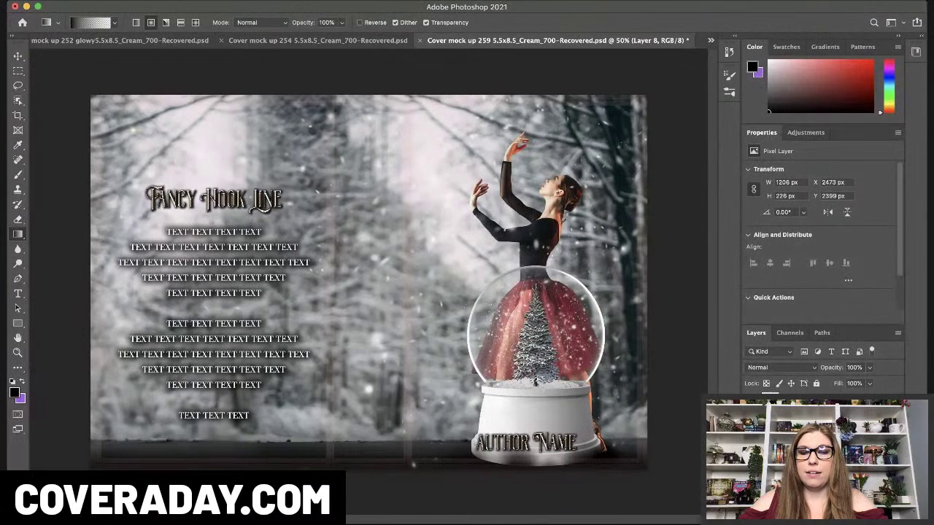
key(super+z)
key(super+z)
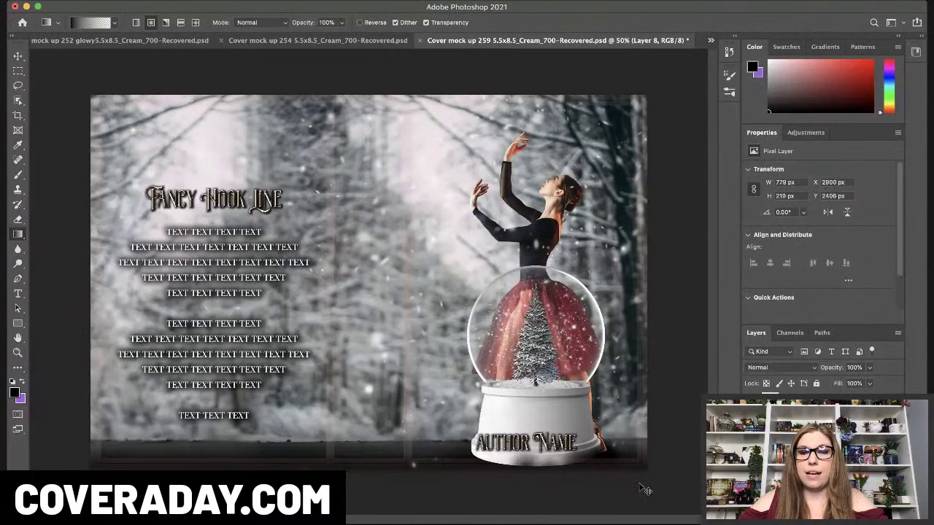
key(super+z)
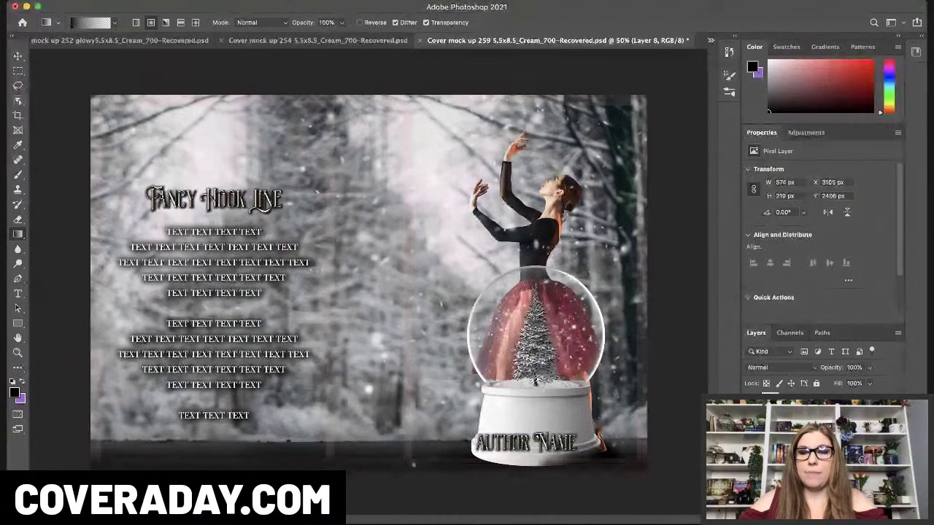
Add a new layer at 84% opacity and shade the underside and right side of the globe base with black radial gradients
click(868, 511)
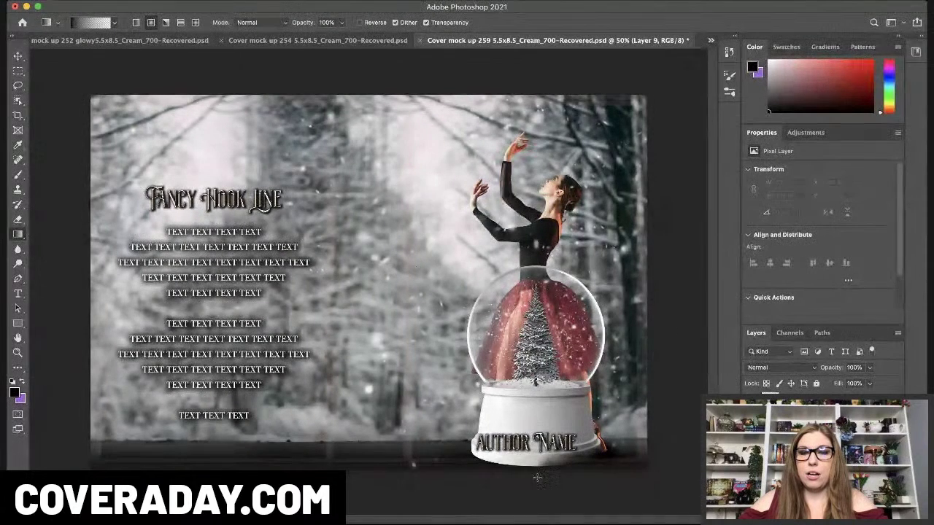
drag(537, 478, 545, 444)
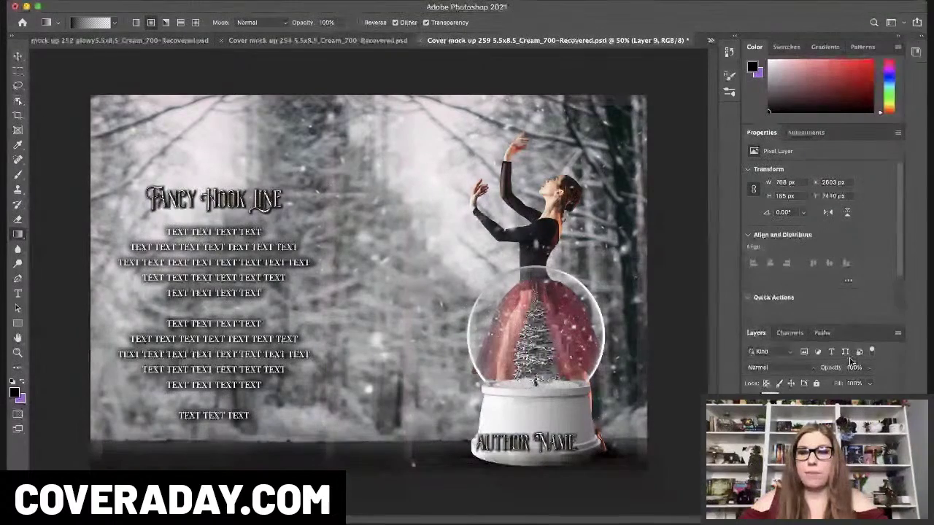
drag(868, 367, 864, 389)
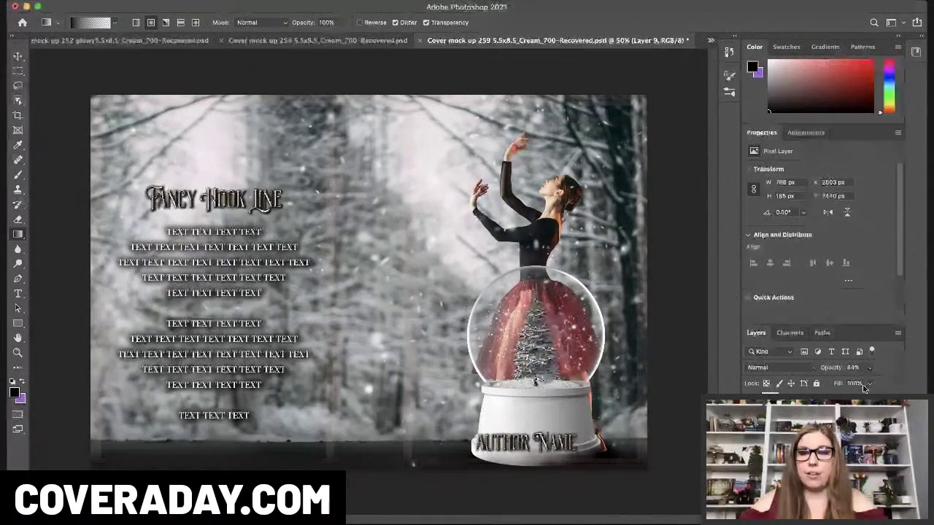
drag(527, 442, 527, 483)
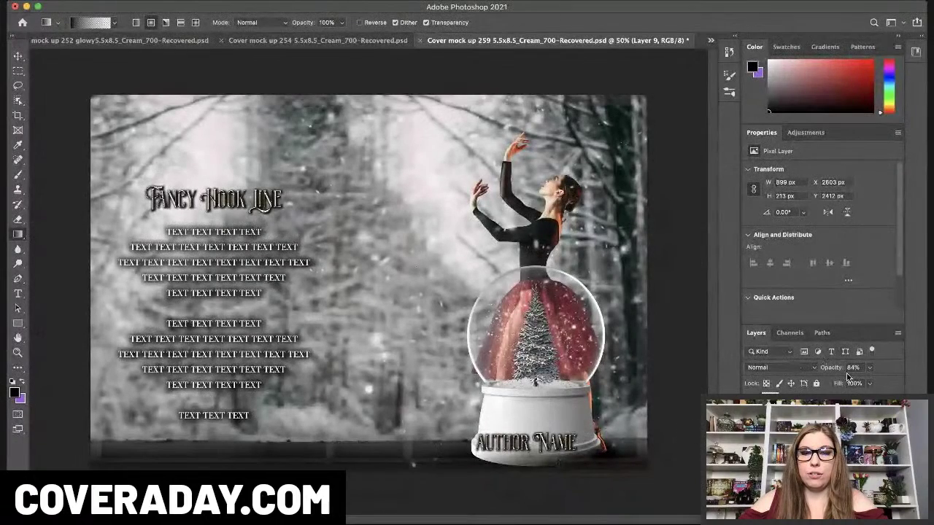
key(super+z)
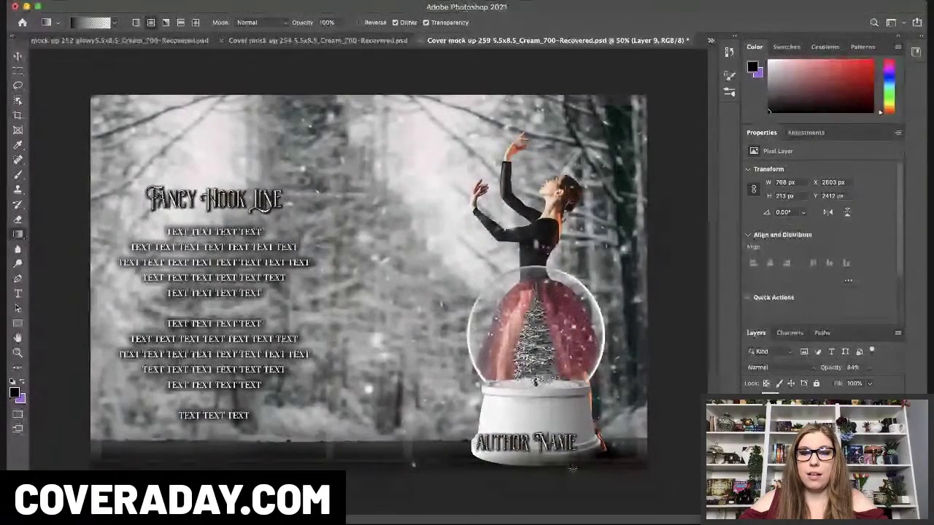
drag(548, 479, 569, 516)
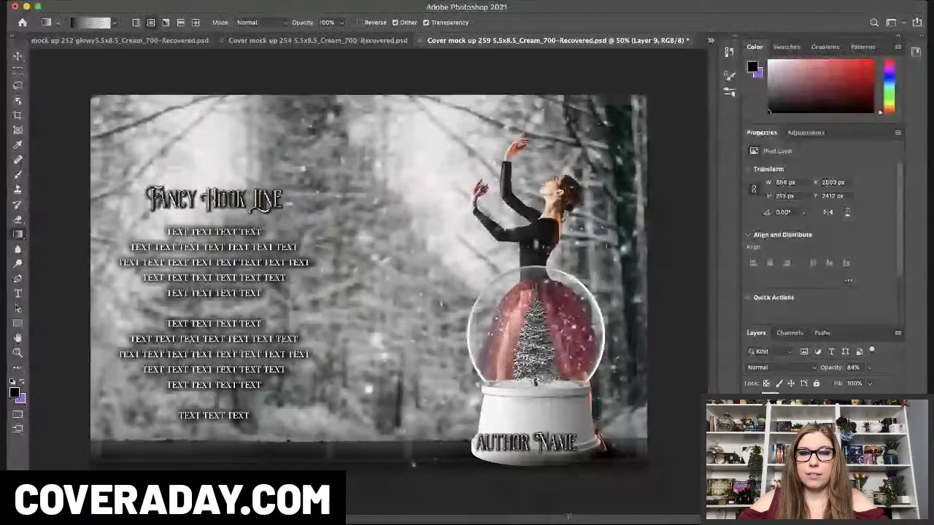
drag(626, 451, 571, 404)
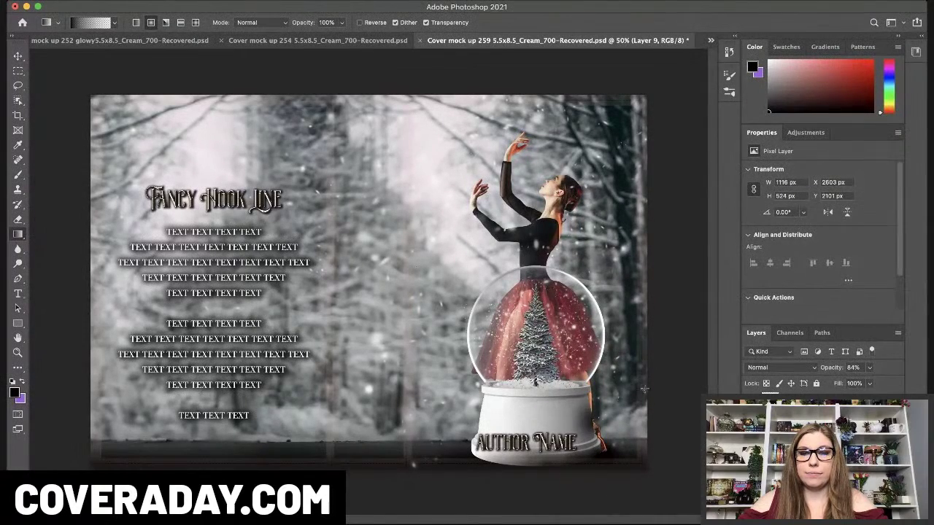
Add another empty layer and rename the ballet dancer layer as DANCER
key(alt+shift+super+n)
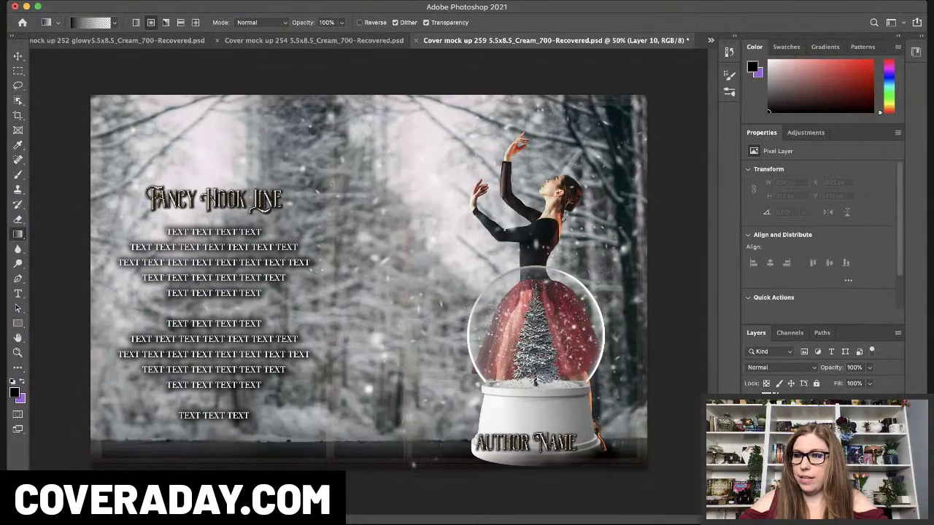
click(817, 456)
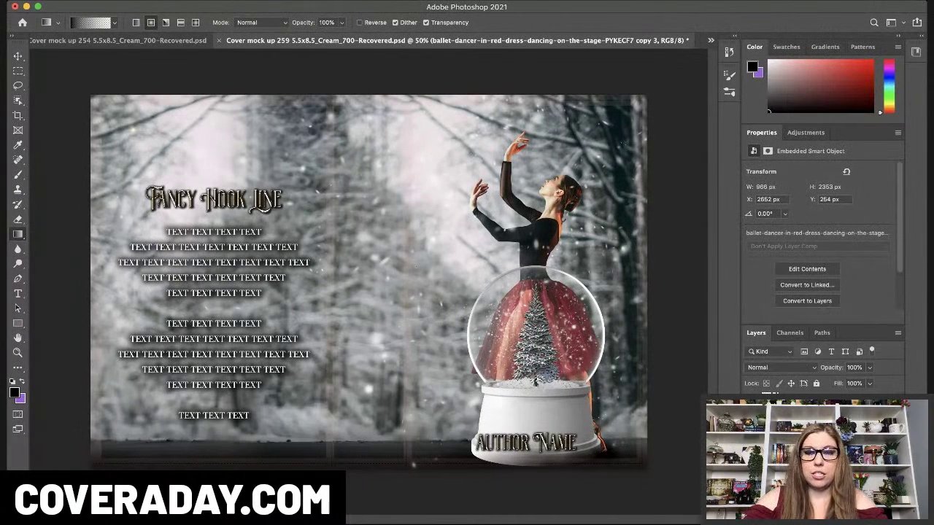
text(DANCER)
key(Return)
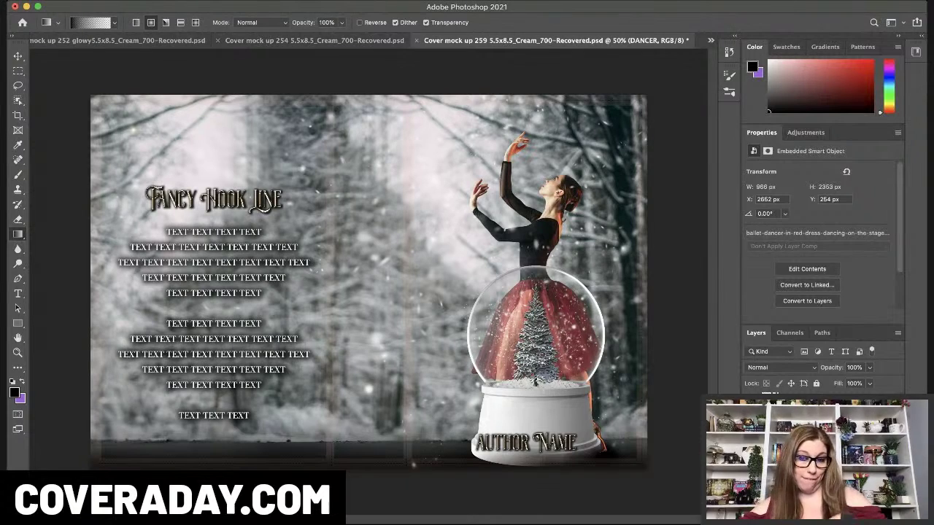
On a new layer, darken the dancer's leg behind the base with a black radial gradient about 534 by 790 px at 61% opacity
click(818, 456)
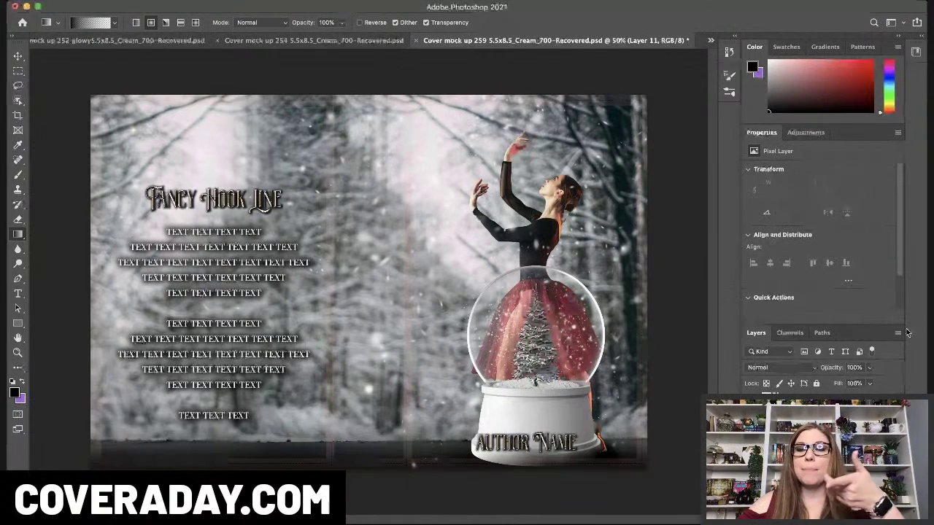
mouse_move(611, 431)
mouse_down()
mouse_move(597, 413)
mouse_move(605, 375)
mouse_move(594, 379)
mouse_move(607, 409)
mouse_move(597, 372)
mouse_up()
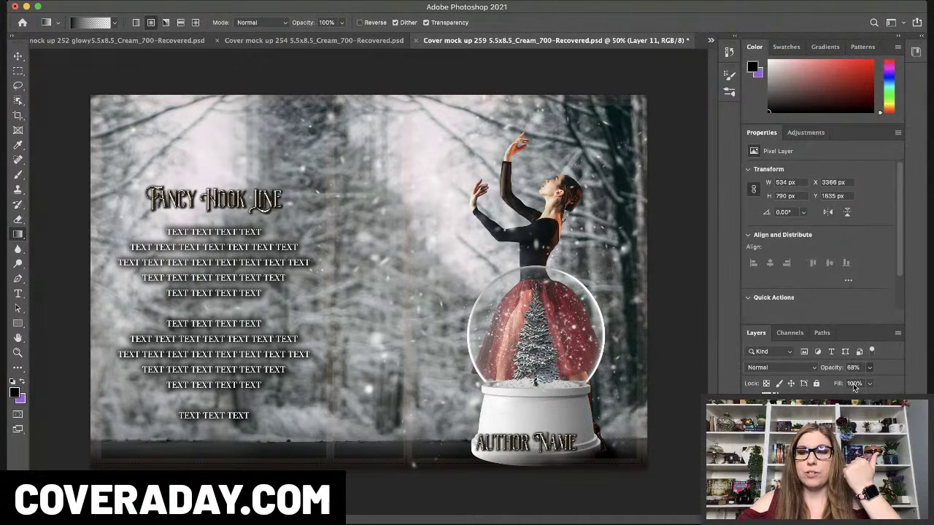
drag(871, 369, 855, 392)
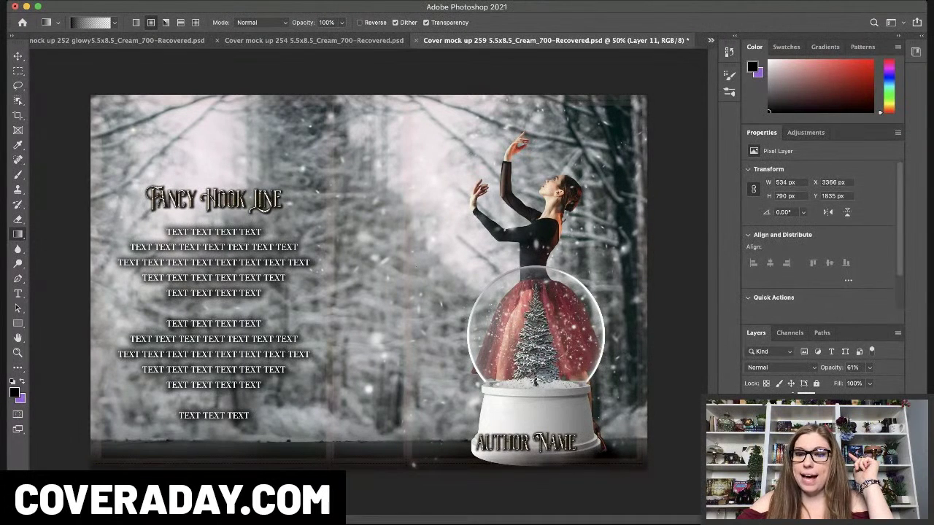
Add a Curves adjustment and pull the Blue channel's white point inward to tint the whole cover bluish
click(846, 387)
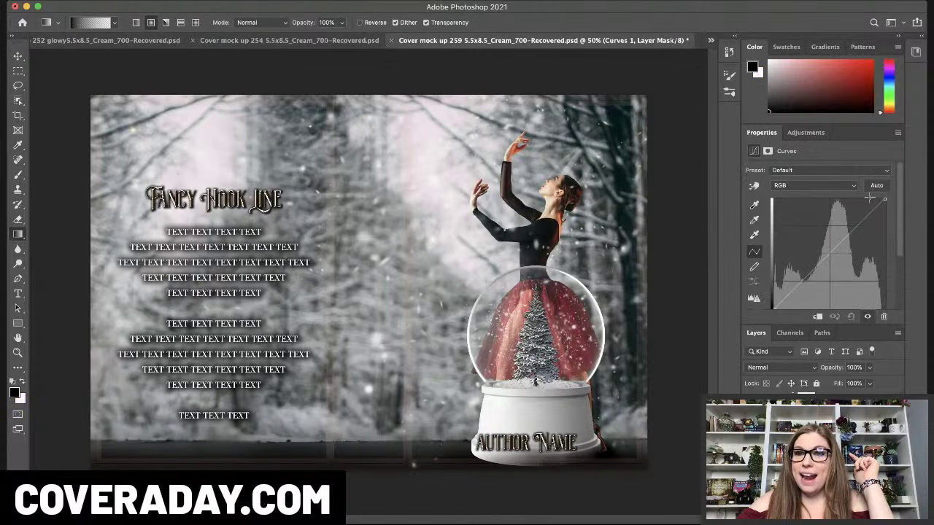
key(alt+5)
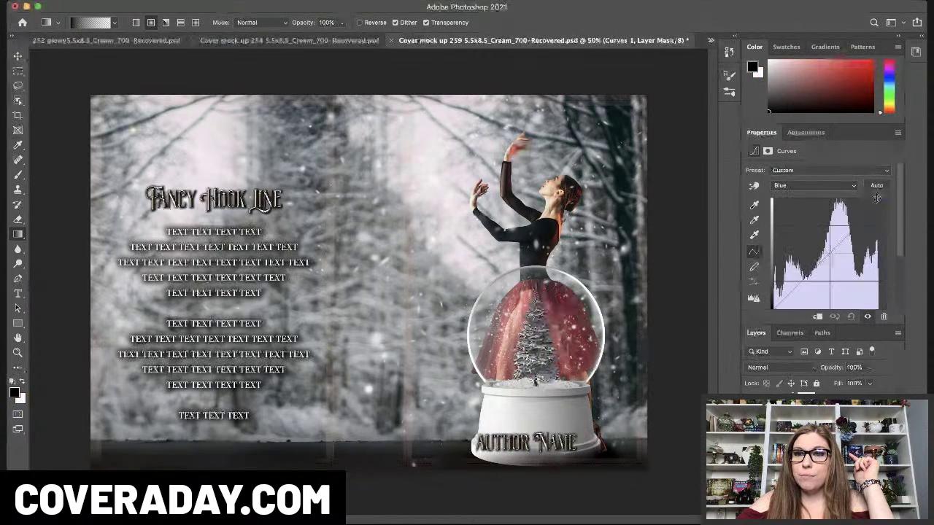
drag(884, 199, 865, 197)
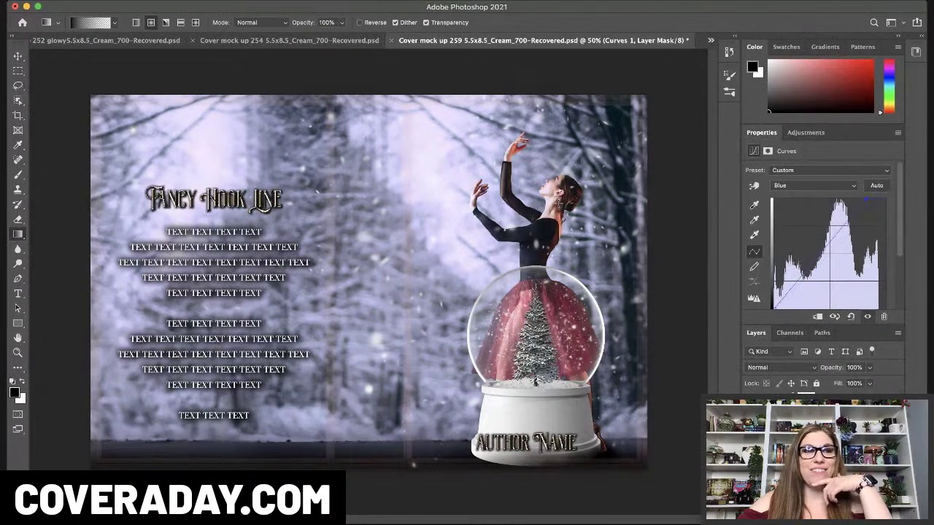
Lasso the skirt area inside the globe and add a Curves adjustment above Brightness/Contrast 4, lowering the Blue channel's white point to warm it
key(l)
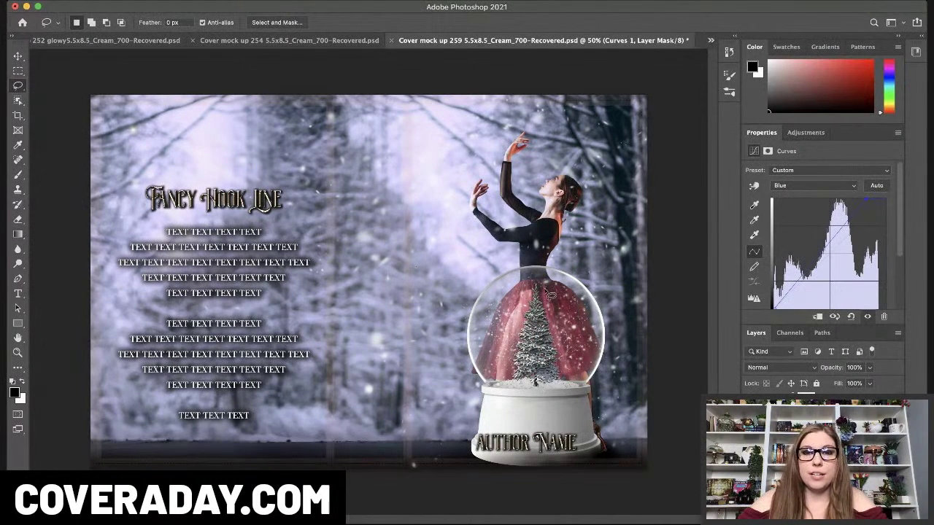
mouse_move(500, 293)
mouse_down()
mouse_move(510, 383)
mouse_move(588, 373)
mouse_move(500, 293)
mouse_up()
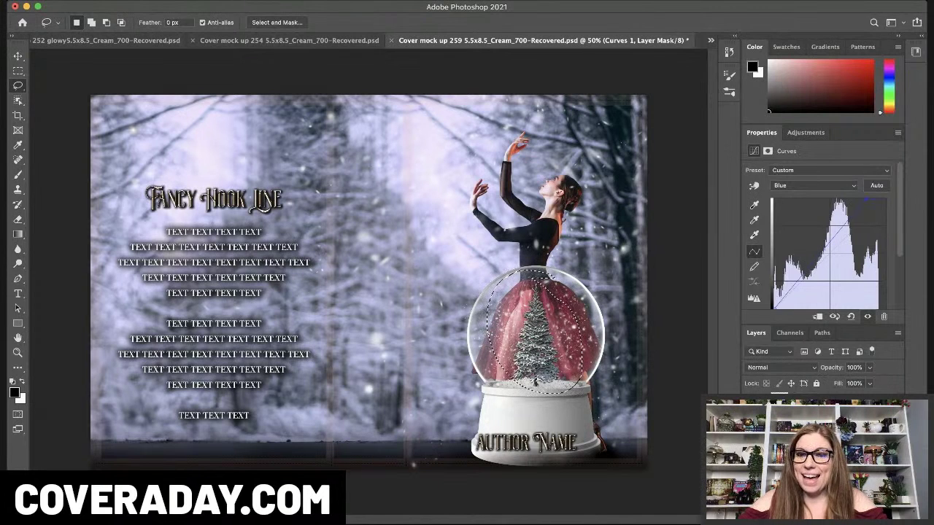
click(824, 452)
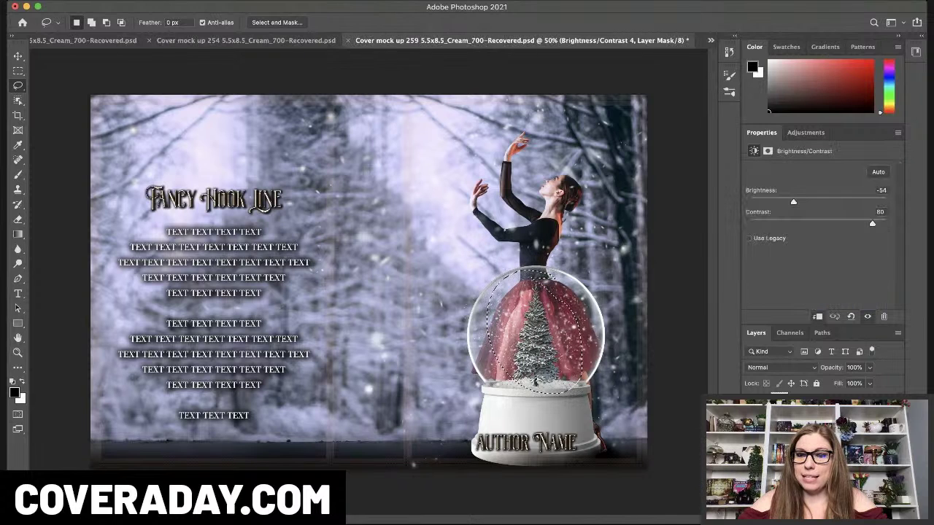
click(835, 514)
click(847, 416)
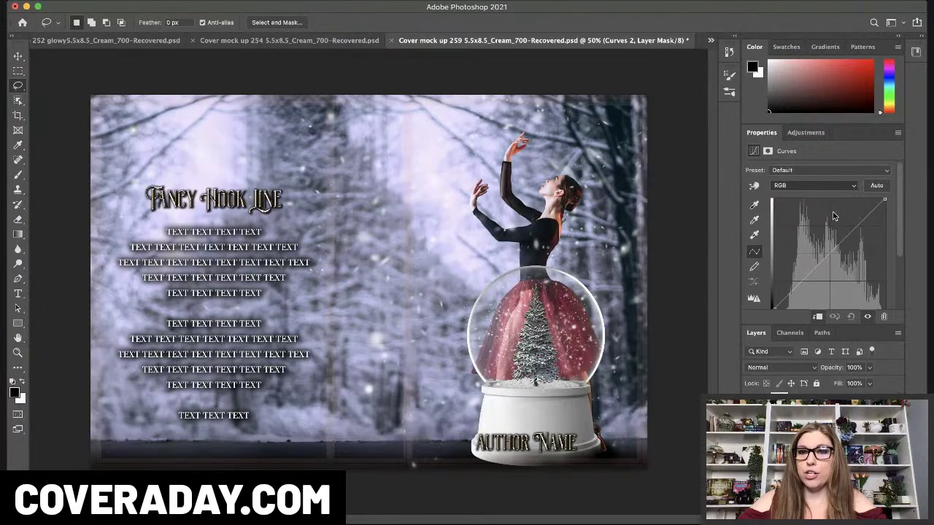
key(alt+5)
drag(885, 200, 903, 234)
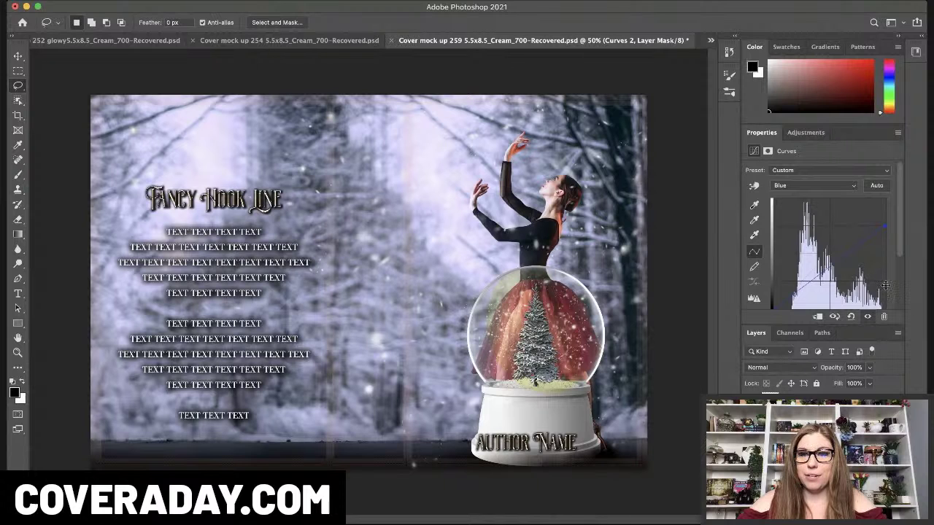
drag(884, 224, 887, 210)
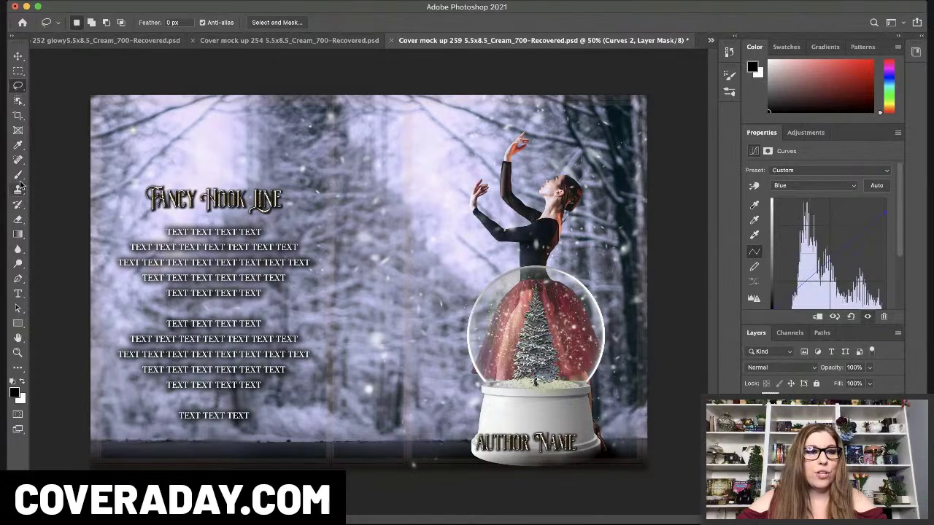
Paint on the Curves 2 mask around the globe with a soft 600 px brush and set the layer's opacity to 76%
click(18, 175)
key(bracketright)
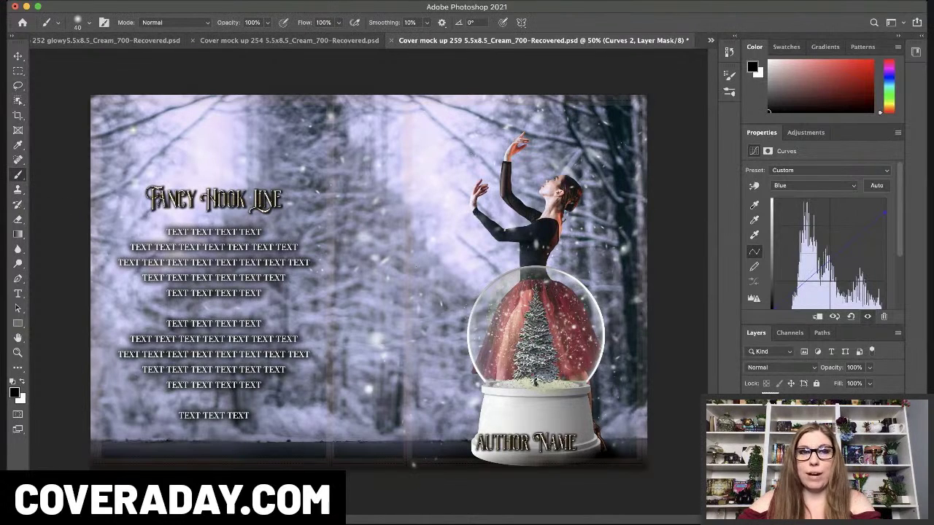
key(bracketright)
key(bracketright)
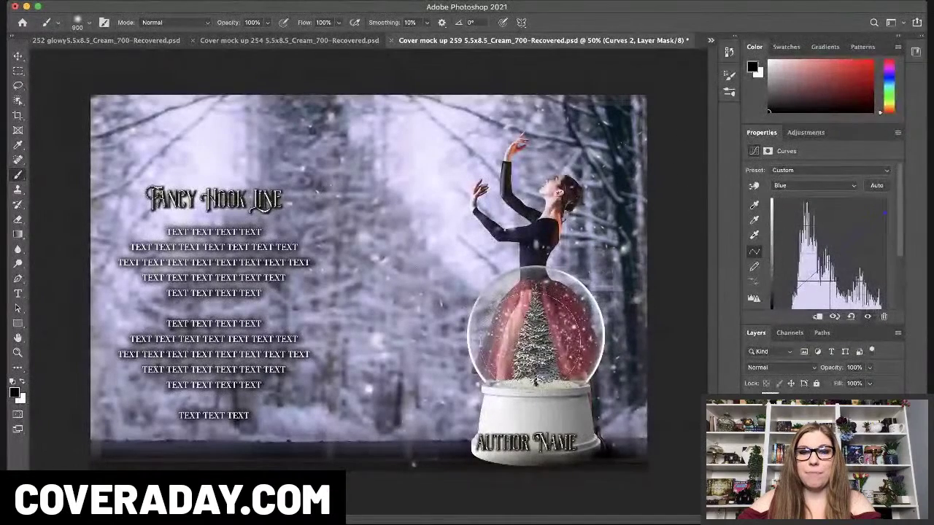
key(x)
key(bracketleft)
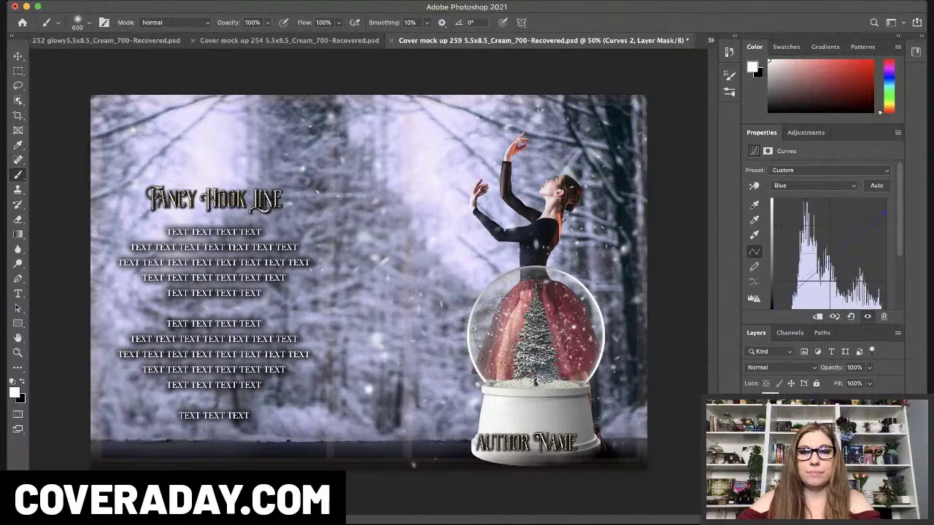
mouse_move(552, 343)
mouse_down()
mouse_move(503, 398)
mouse_move(544, 401)
mouse_move(529, 389)
mouse_move(522, 405)
mouse_move(547, 420)
mouse_up()
key(x)
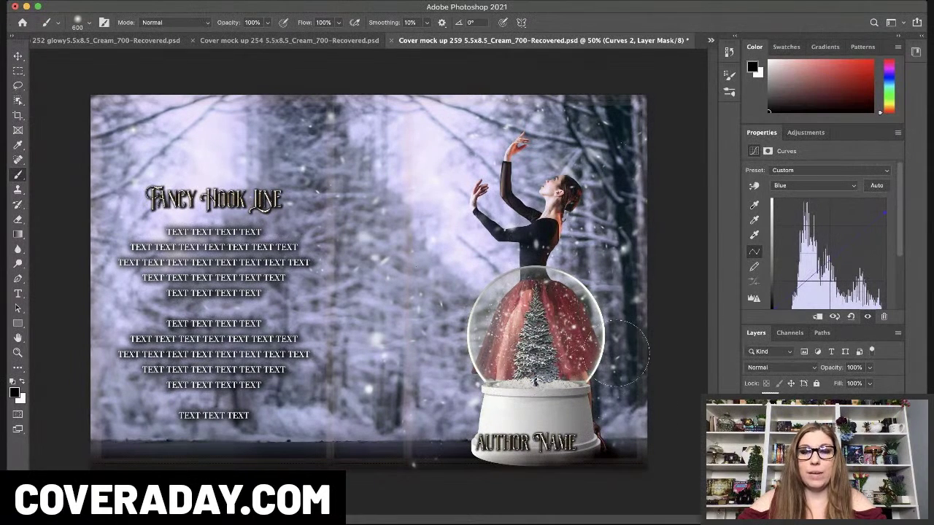
drag(869, 368, 861, 386)
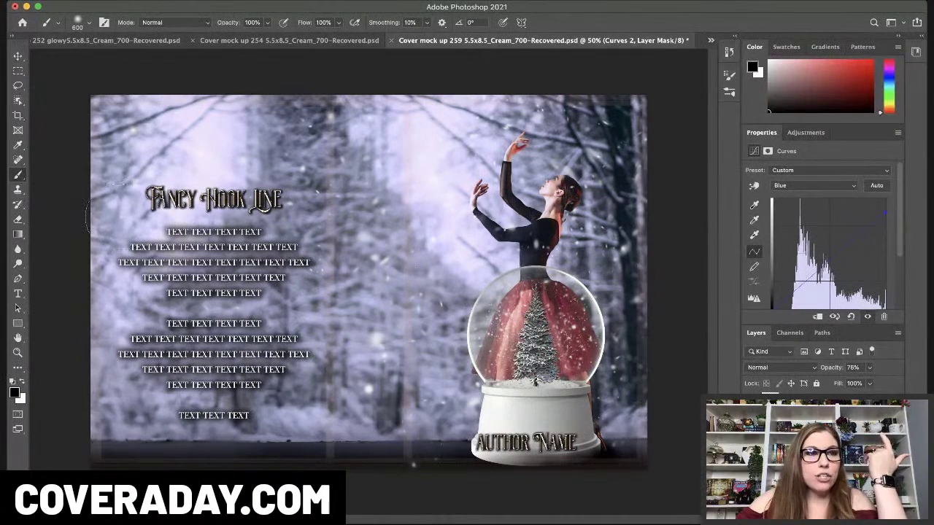
Move the Author Name text from the globe's base to the top of the front cover, above the dancer's hands
click(19, 55)
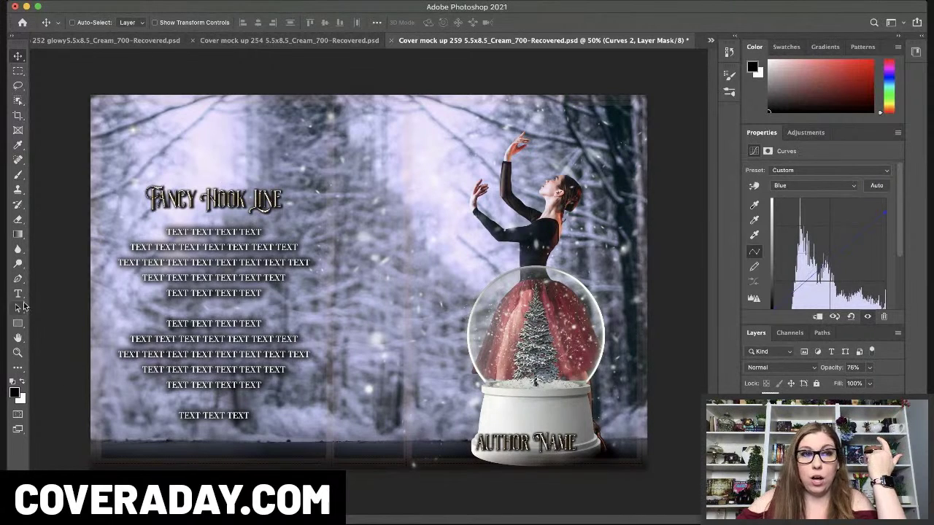
key(t)
click(554, 447)
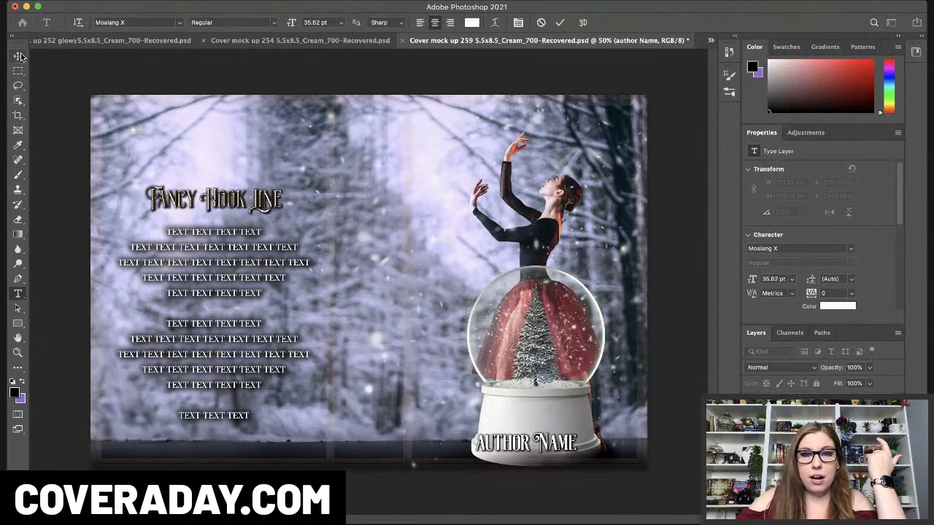
key(Escape)
key(v)
drag(513, 431, 546, 120)
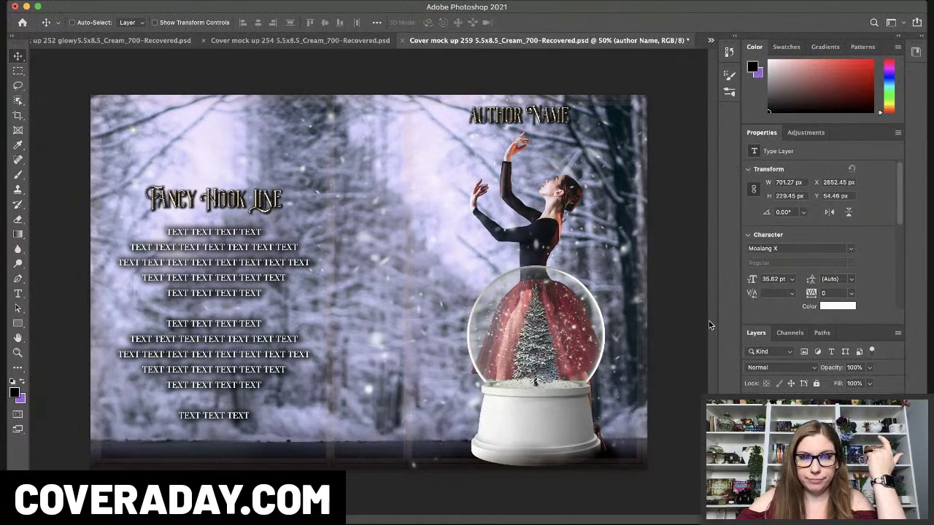
Duplicate the Author Name text near the globe's base, change the copy to "The" and place it just left of the base
drag(533, 117, 500, 424)
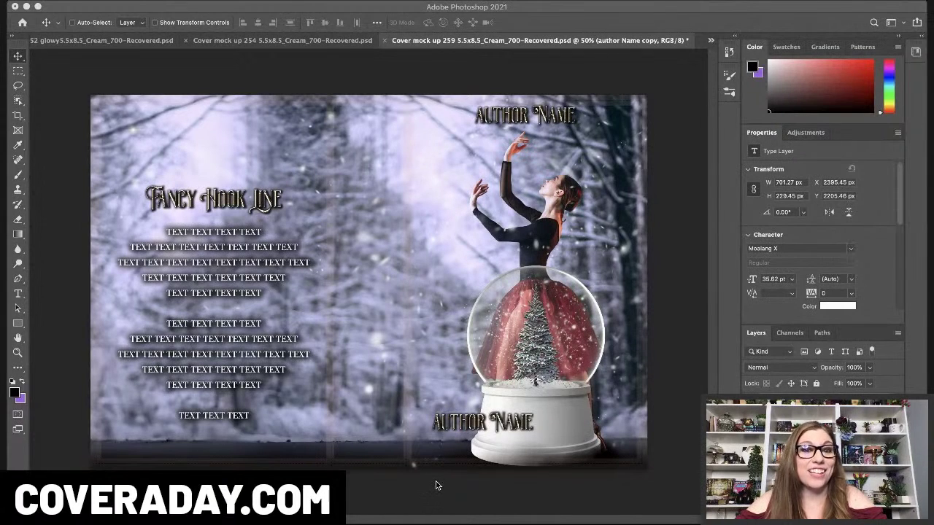
click(18, 294)
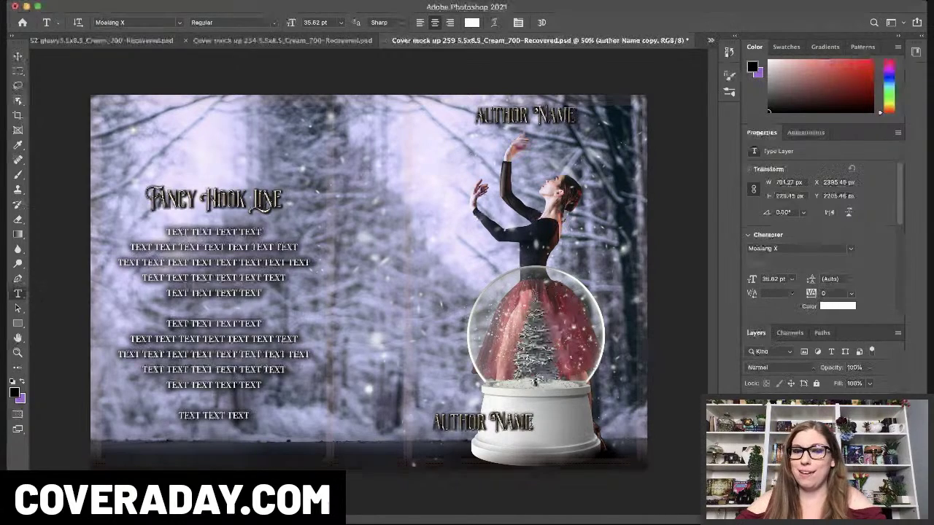
drag(532, 424, 385, 466)
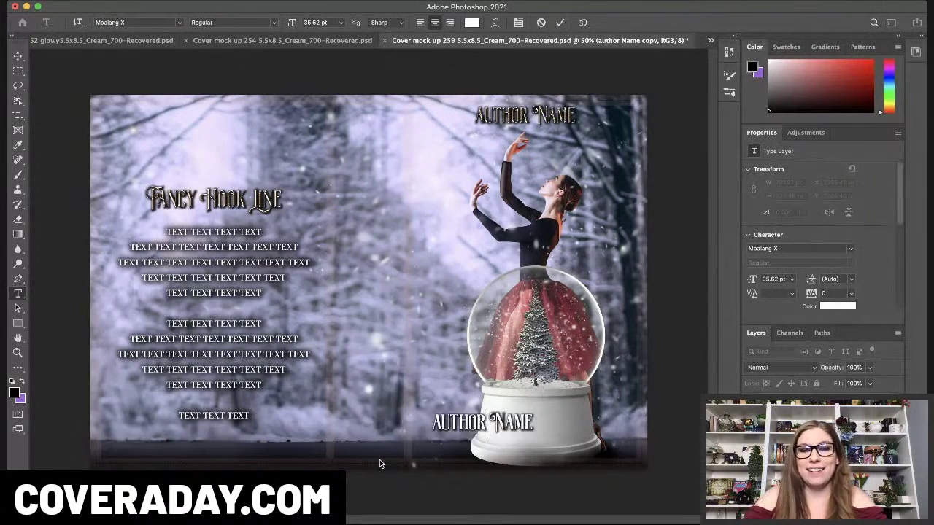
text(The)
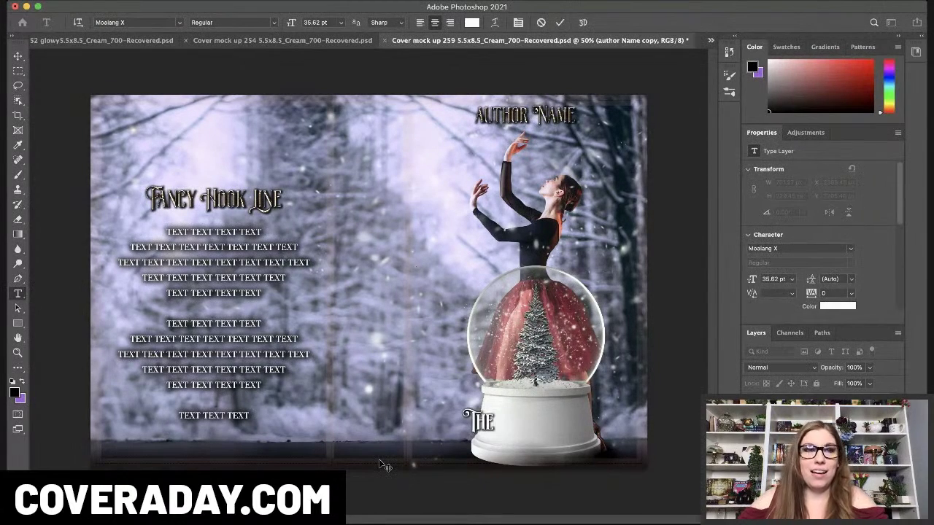
click(18, 56)
drag(499, 421, 458, 393)
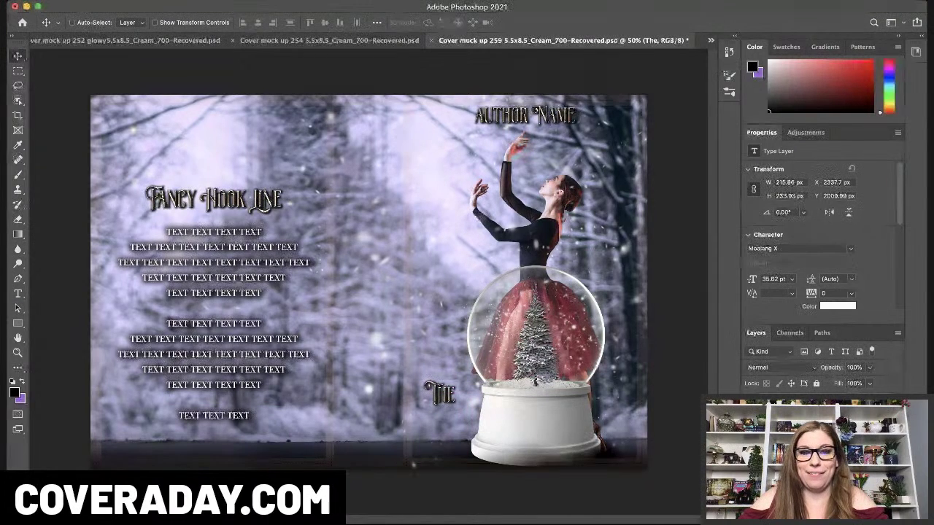
Duplicate the word The slightly below and to its right, and change the copy's text to "Lost"
alt+drag(300, 394, 324, 412)
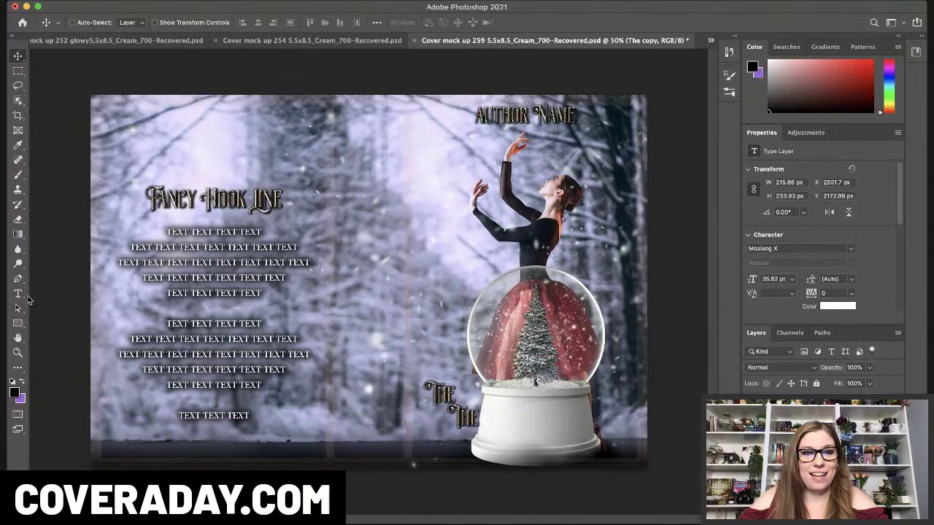
key(t)
key(Return)
text(Lost)
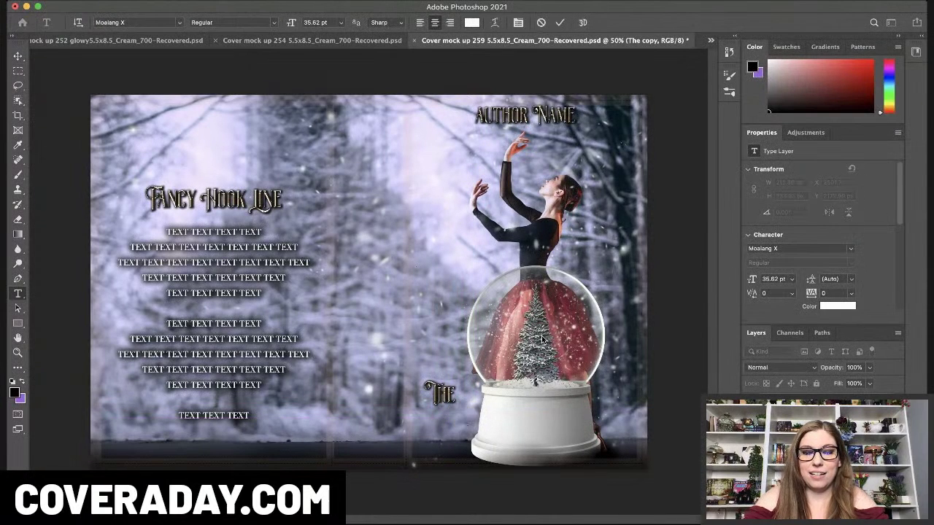
click(17, 53)
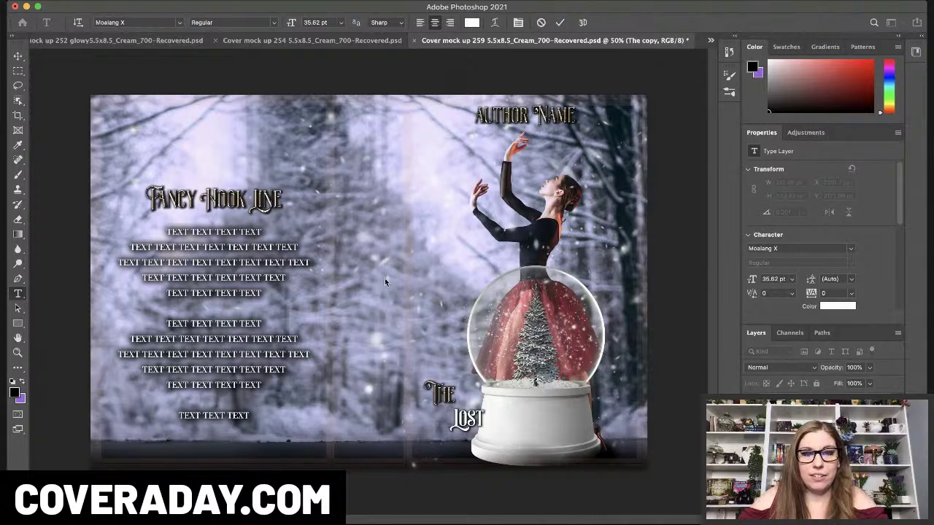
Enlarge the word Lost to 83.26 pt across the globe's base and place a duplicate to its right
key(ctrl+t)
drag(485, 406, 567, 431)
key(Return)
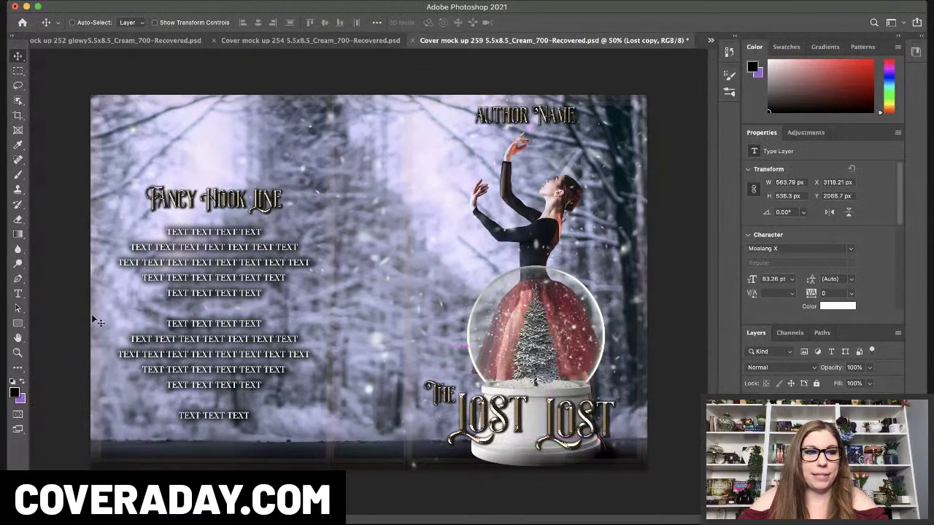
Change the second Lost to "Winter", shift it left within the front cover and scale it down slightly
key(t)
double_click(547, 421)
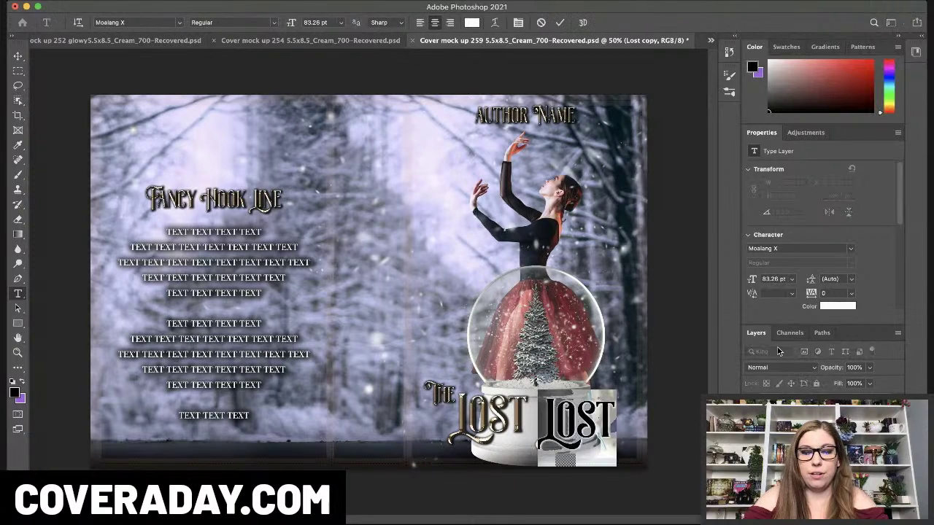
text(Winter)
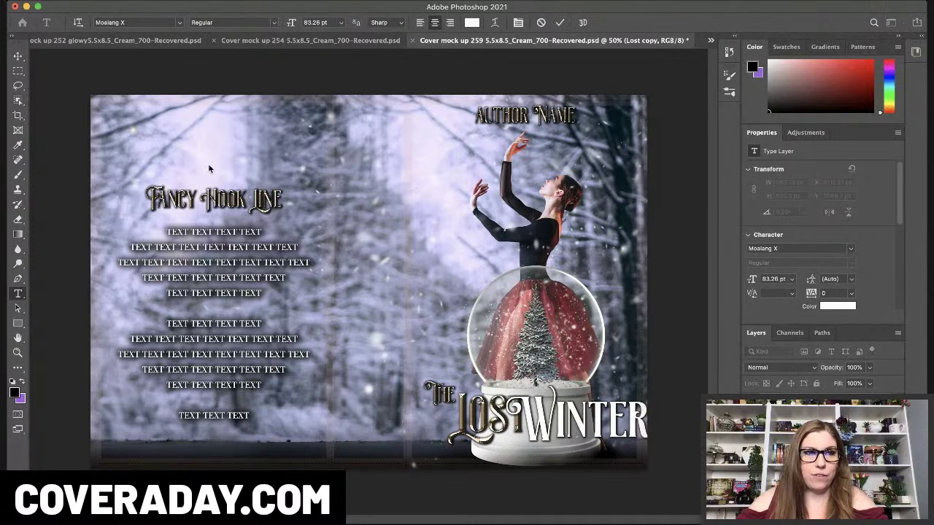
click(18, 56)
drag(617, 427, 606, 427)
key(super+t)
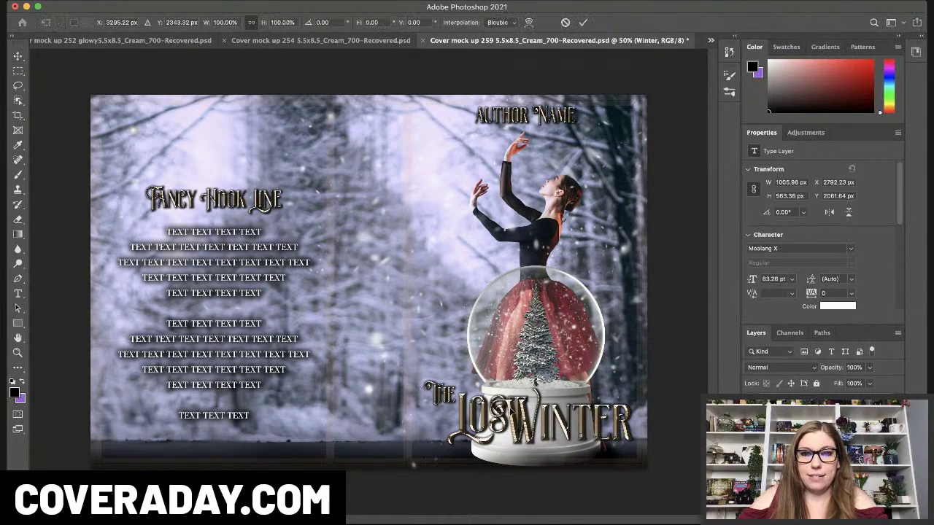
drag(487, 390, 508, 401)
key(Return)
Move Lost left of Winter, change its ending to a capital T ("LosT") and nudge it into place
drag(474, 428, 453, 437)
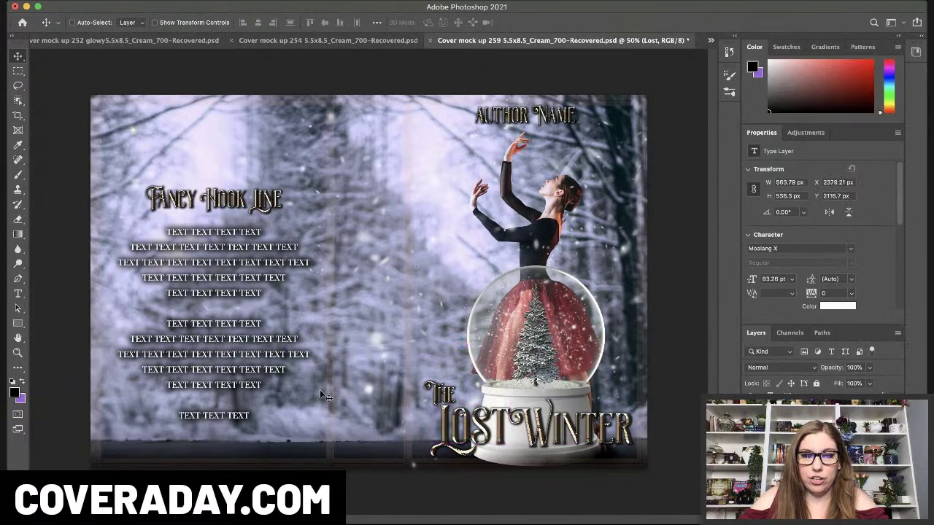
key(t)
click(500, 431)
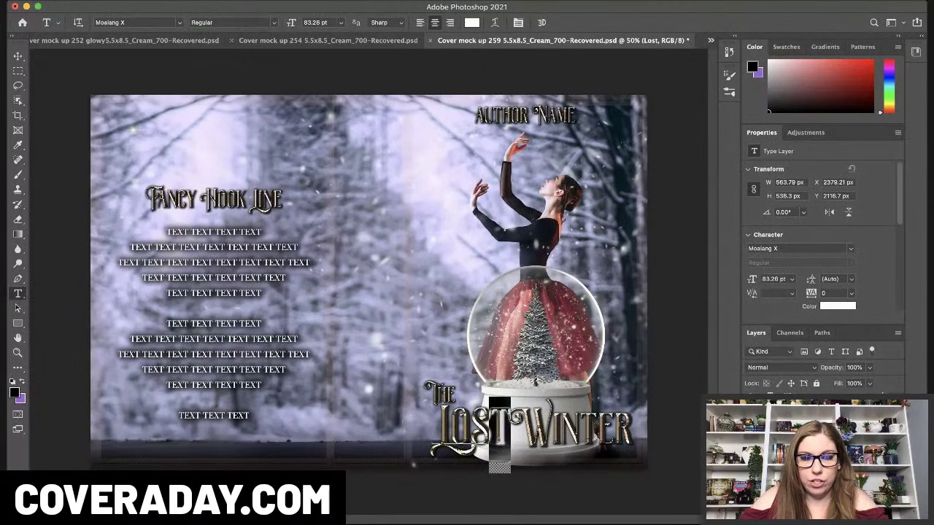
key(super+a)
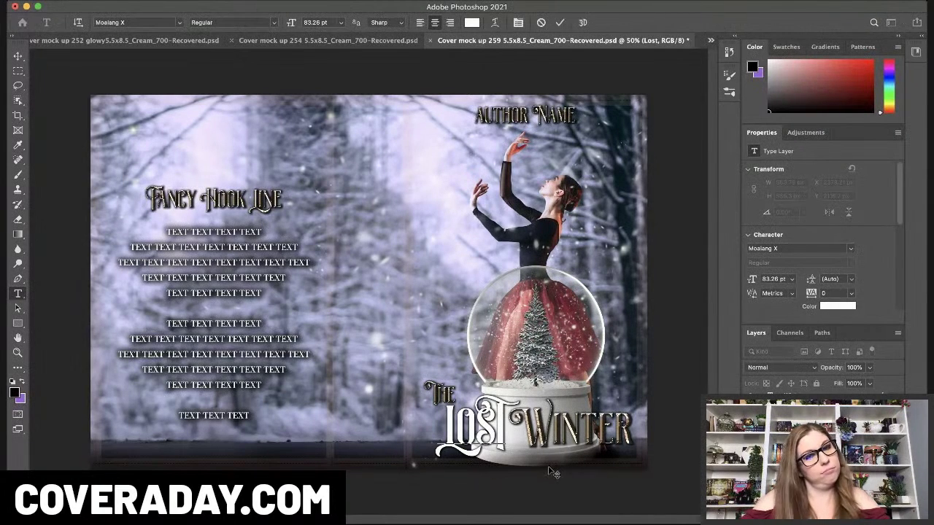
click(18, 55)
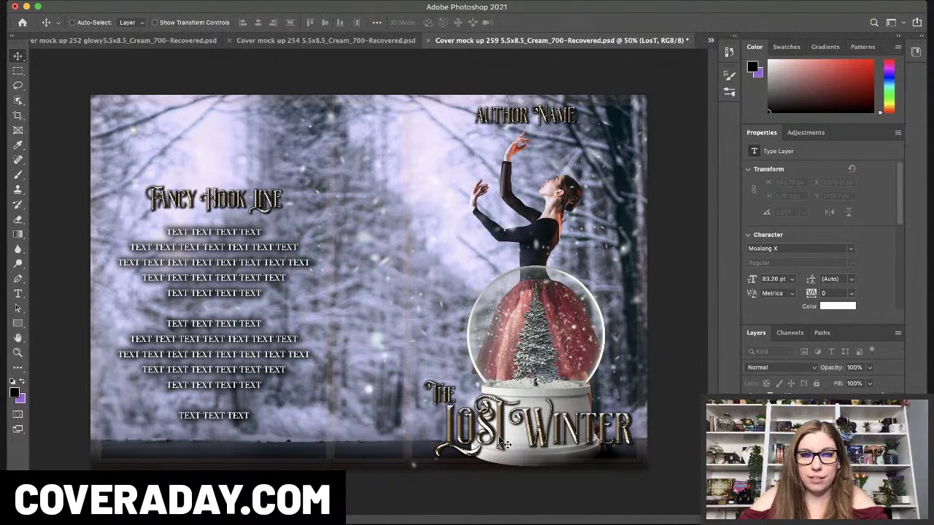
drag(501, 447, 502, 444)
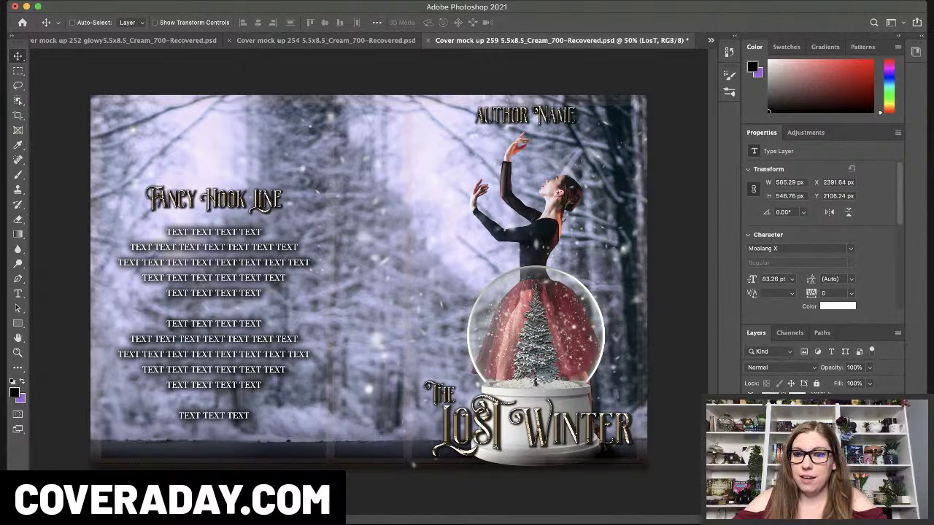
Bring in the berry branch smart objects branch 1 and branch 2, and move branch 1 up and left beside the dancer's arms
click(801, 387)
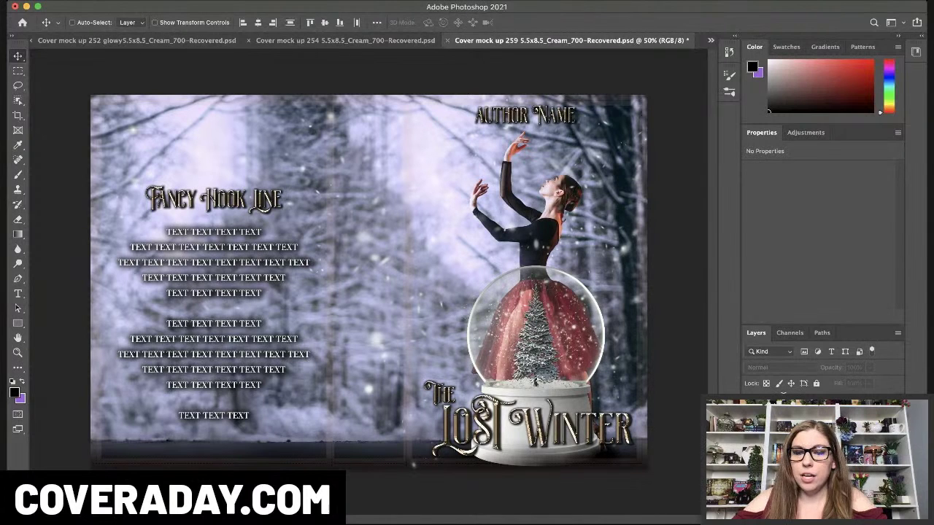
click(810, 460)
click(751, 460)
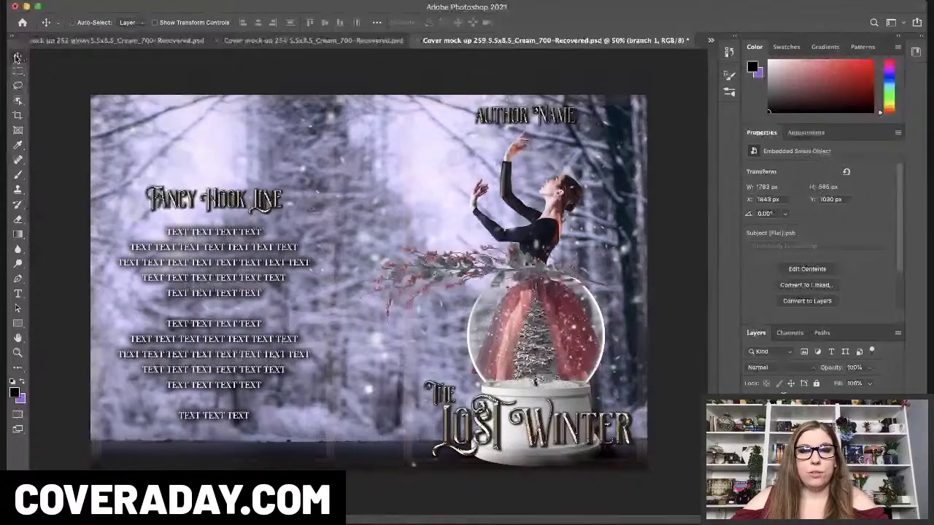
drag(522, 271, 475, 187)
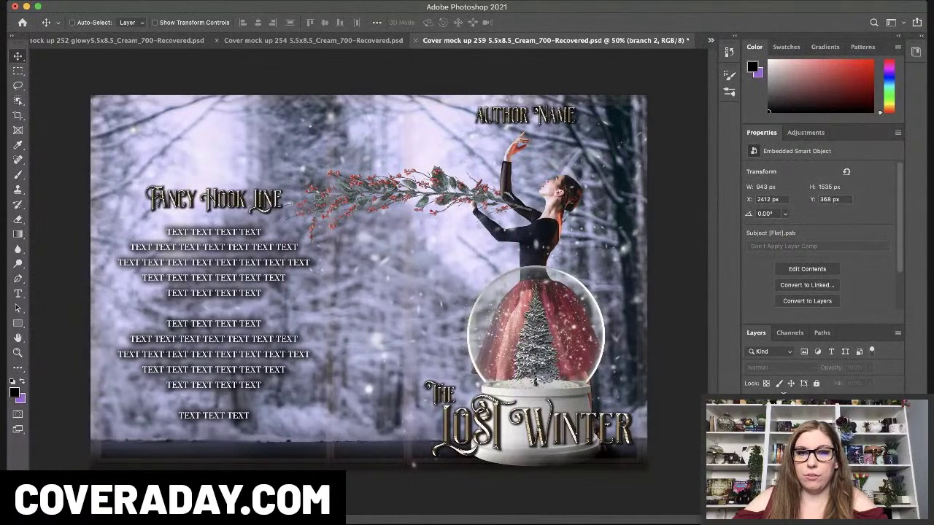
Move branch 2 left of the globe and rotate it about 65° so that it lies horizontally
drag(544, 230, 407, 275)
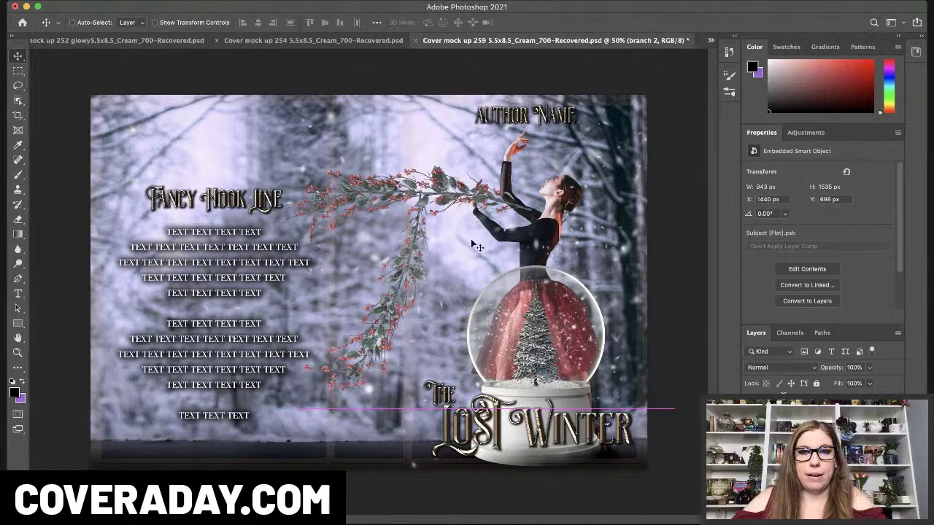
key(super+t)
drag(484, 197, 487, 340)
key(Return)
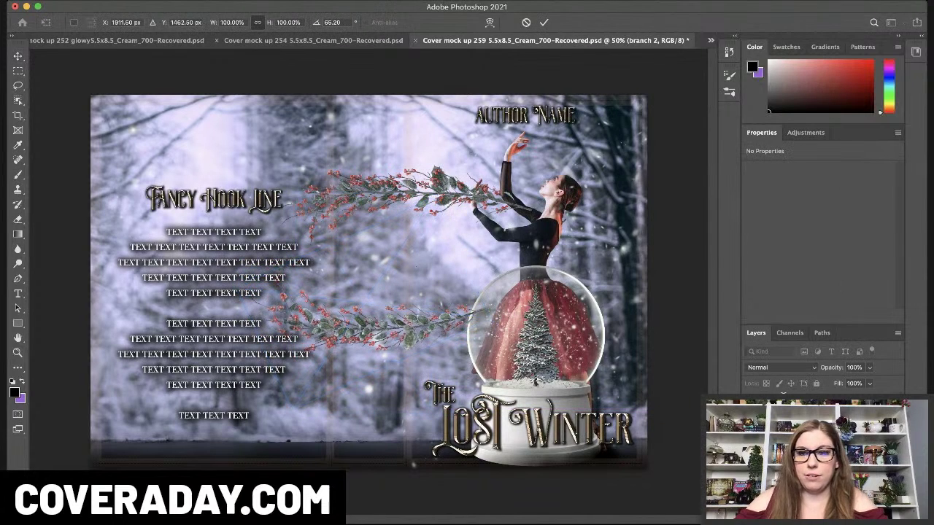
Rotate branch 1 by about -171° and place it across the globe so its stem meets branch 2 as one garland
click(803, 438)
key(super+t)
drag(542, 285, 704, 305)
drag(554, 318, 589, 345)
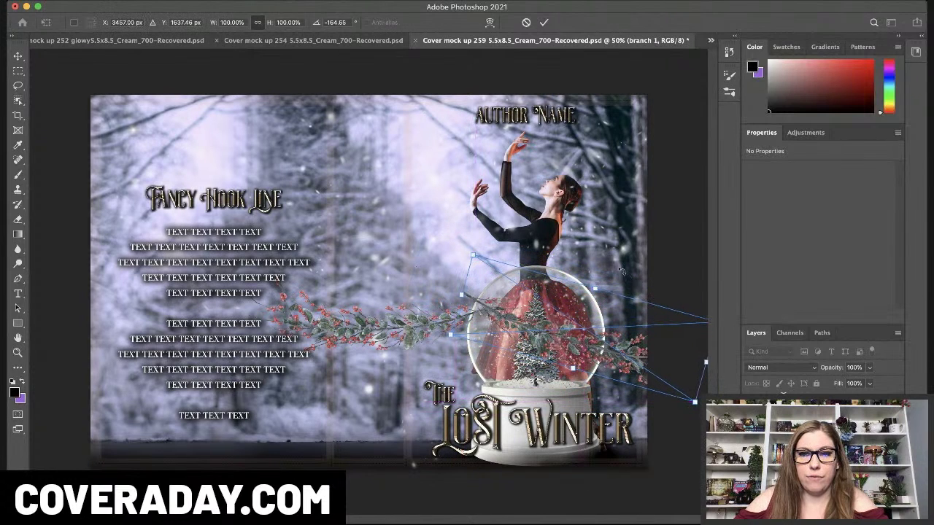
drag(631, 278, 620, 275)
drag(576, 348, 576, 333)
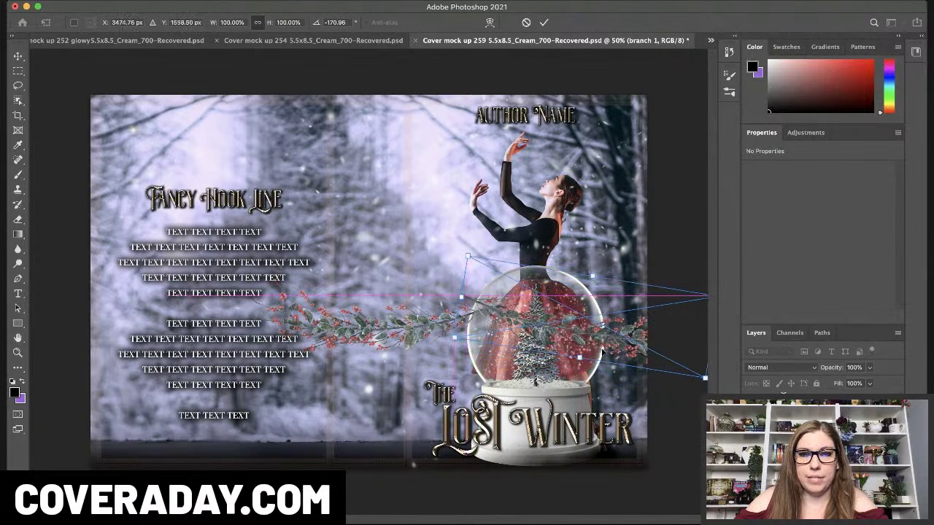
drag(635, 394, 641, 389)
key(Return)
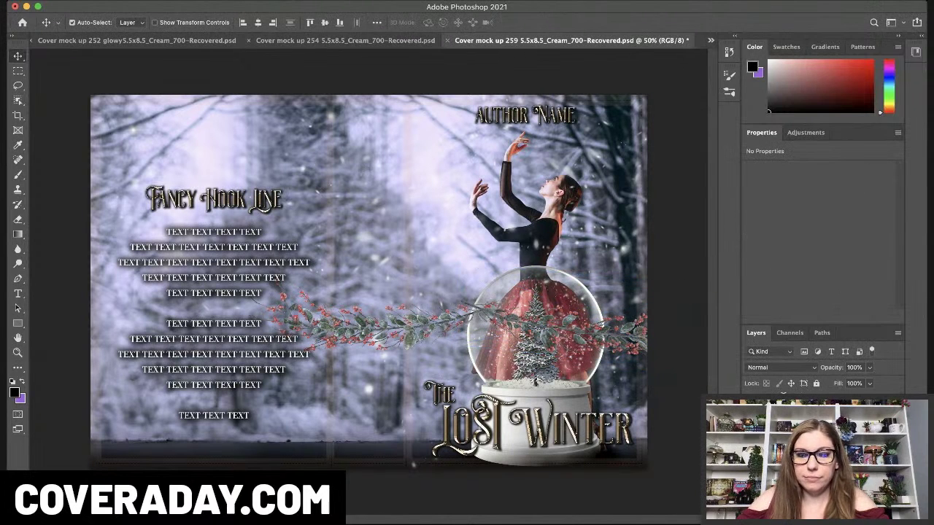
Scale both branches together to 47.5% and place the garland around the Author Name at the top of the front cover
key(ctrl+t)
drag(473, 263, 561, 129)
drag(632, 117, 639, 121)
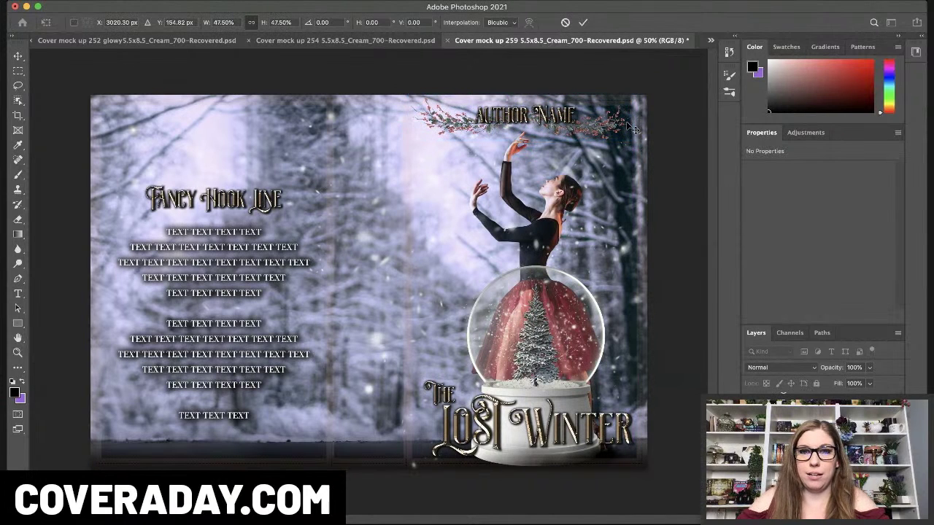
key(Return)
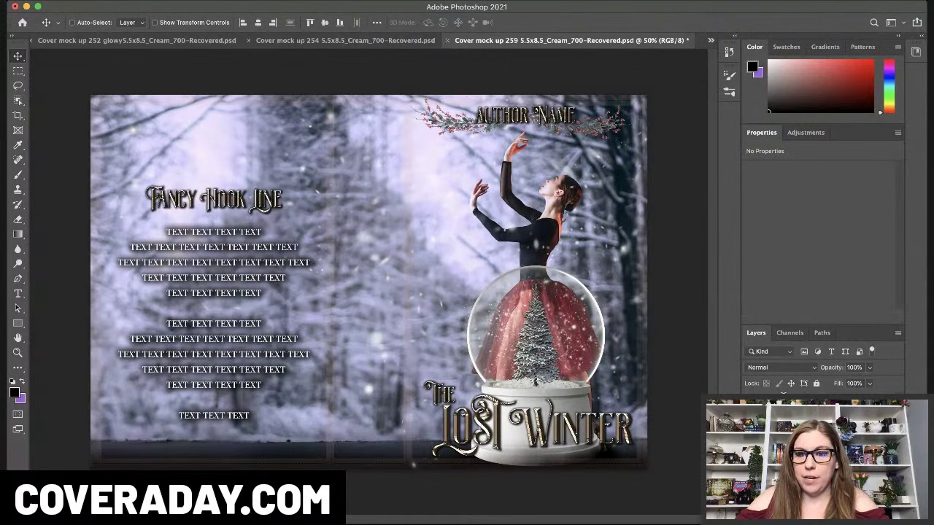
Group the two berry branches and add a Brightness/Contrast adjustment with brightness 14 and contrast 71
key(super+g)
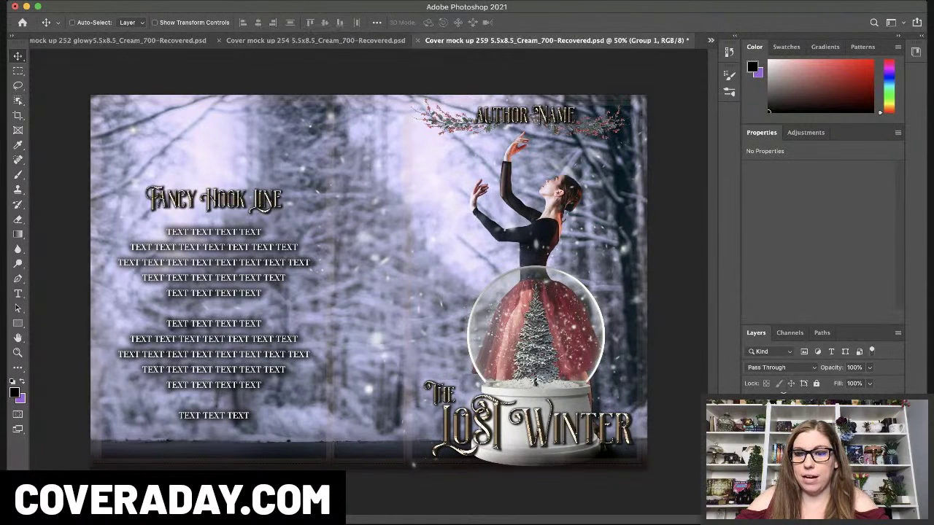
click(824, 438)
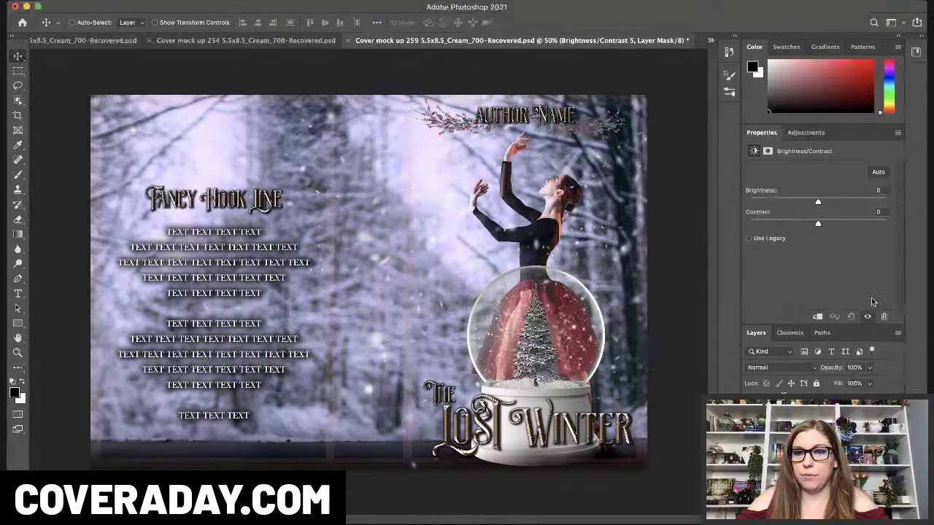
drag(825, 227, 868, 227)
click(867, 227)
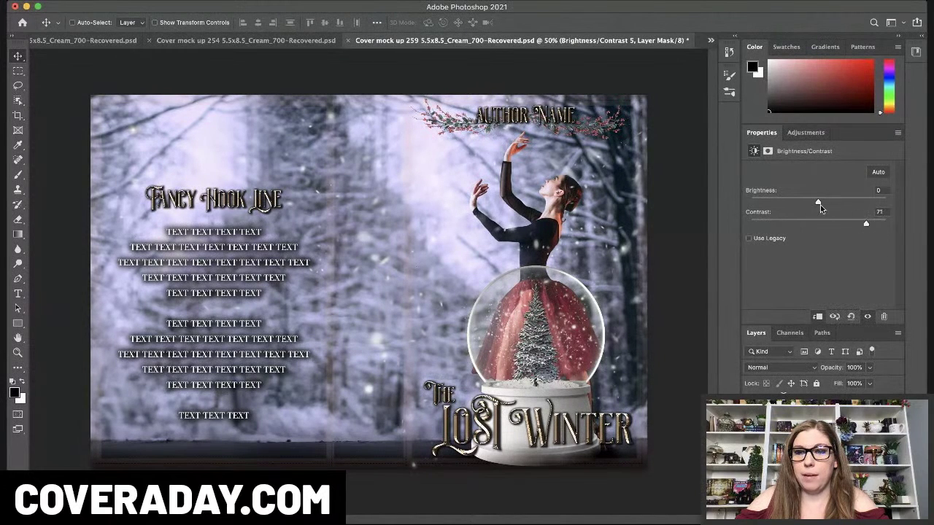
mouse_move(820, 204)
mouse_down()
mouse_move(845, 204)
mouse_move(824, 206)
mouse_up()
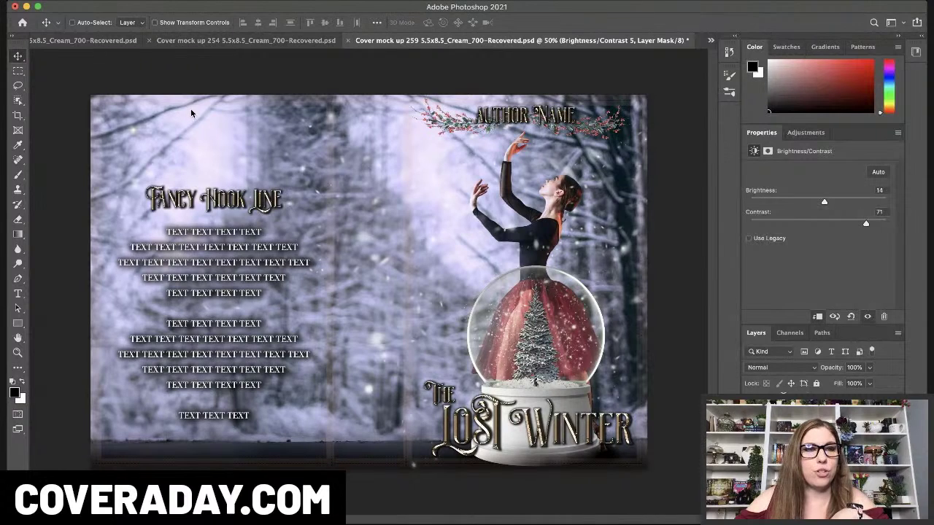
Apply a dark, soft shadow layer effect to the berry garland around the Author Name
drag(376, 224, 183, 191)
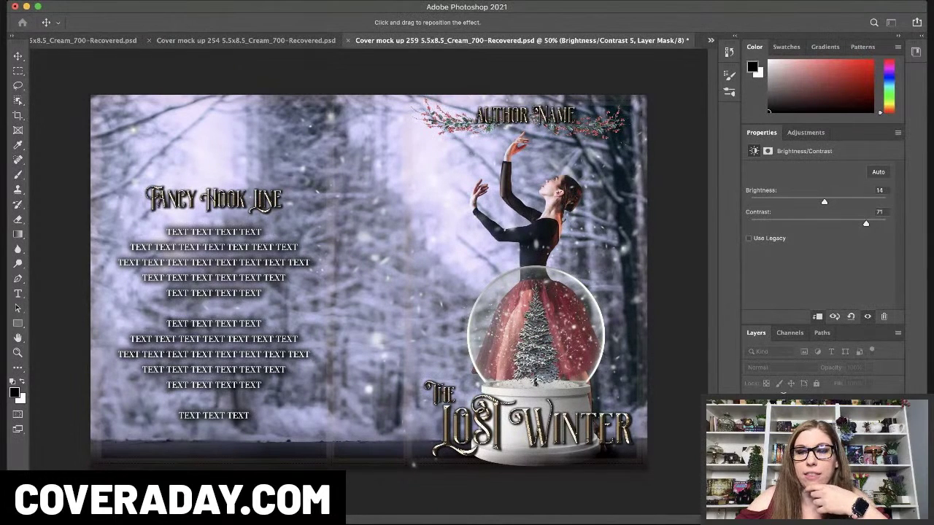
click(414, 112)
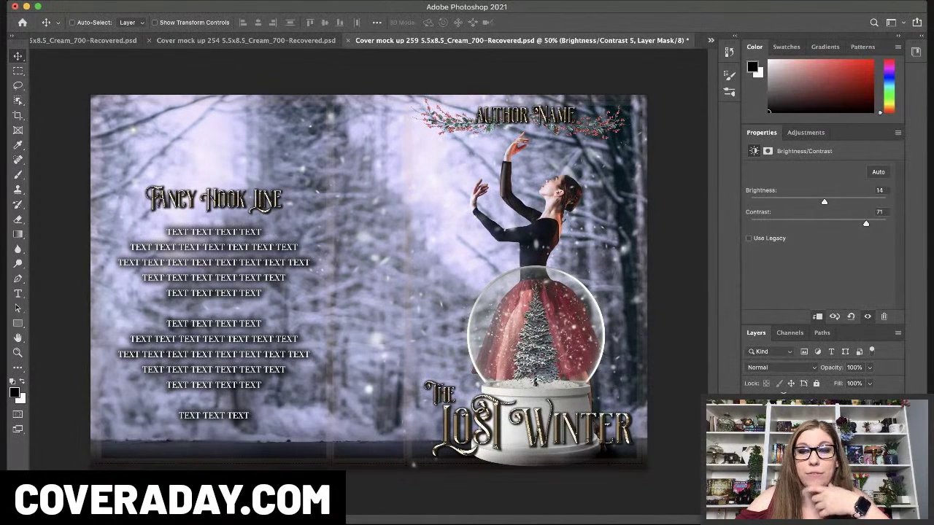
click(752, 452)
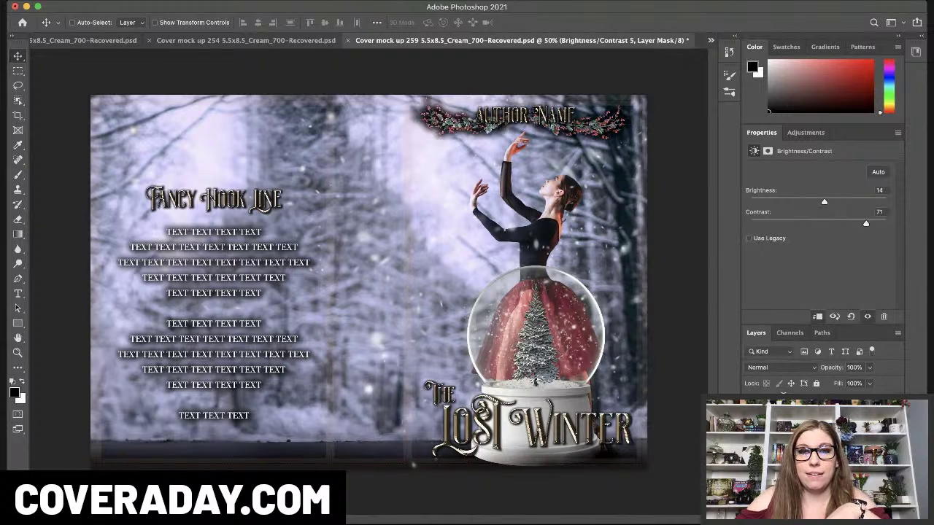
Refine the layer effects of the garland's Group 1 so that the berries and twigs stand out darker and more sharply
click(810, 453)
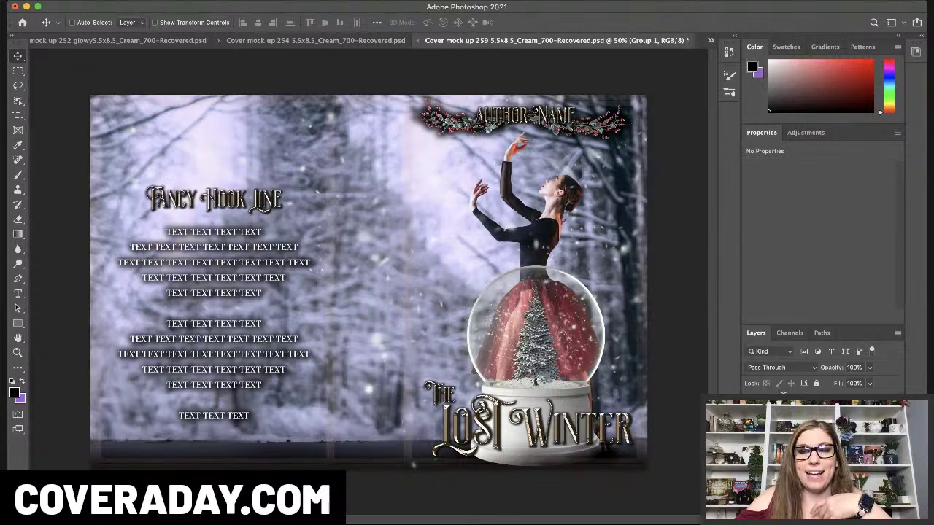
key(space)
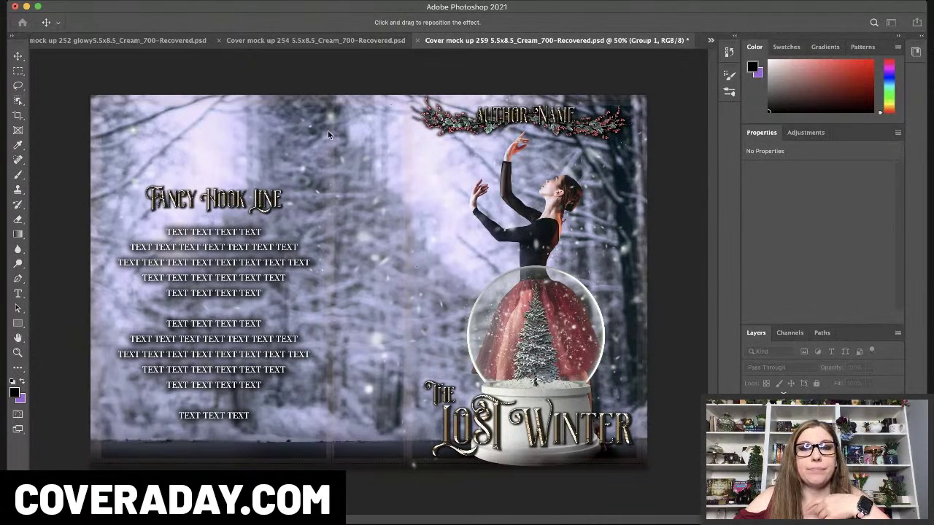
key(Return)
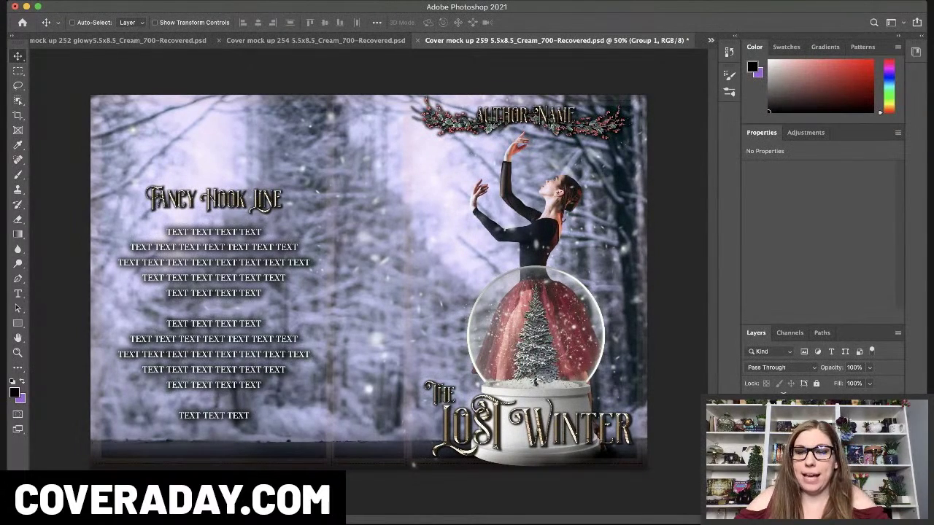
double_click(810, 453)
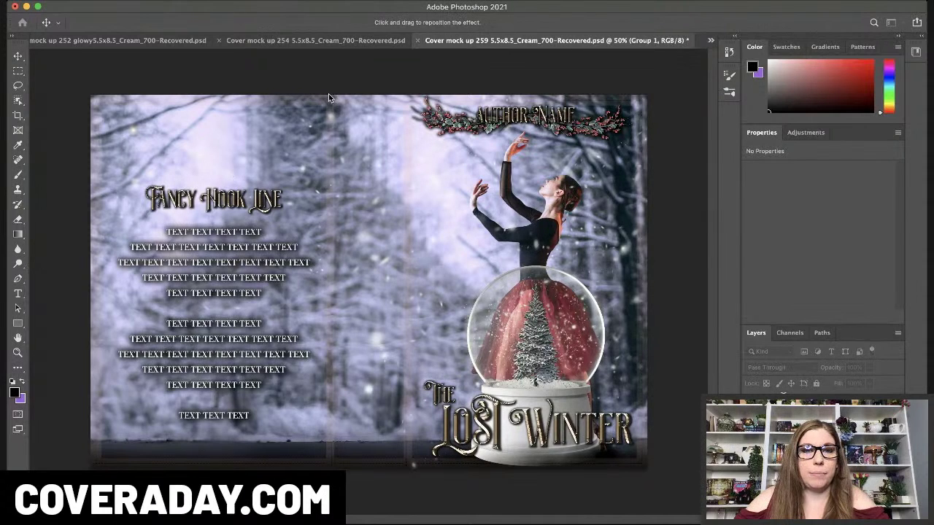
click(183, 185)
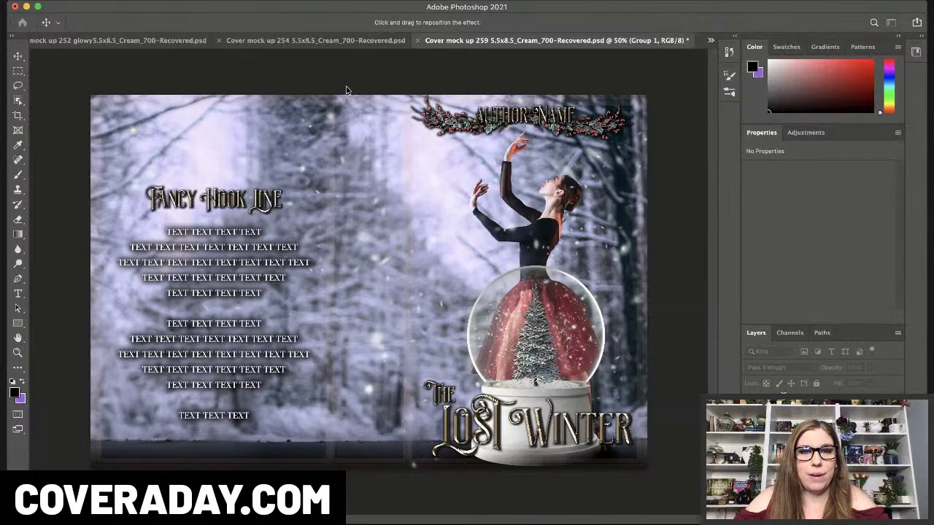
key(Return)
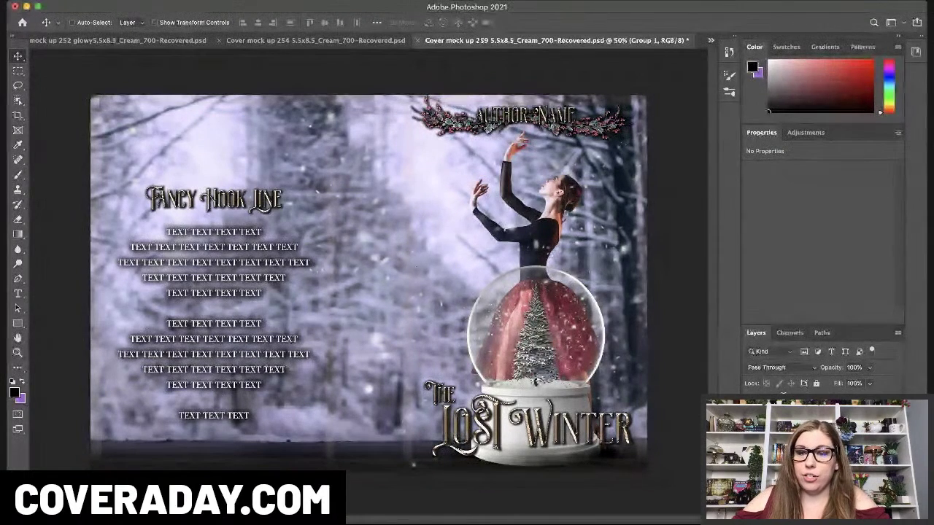
Group the garland with its Brightness/Contrast adjustment, add a layer mask to the new group and ready the Brush for masking
shift+click(818, 452)
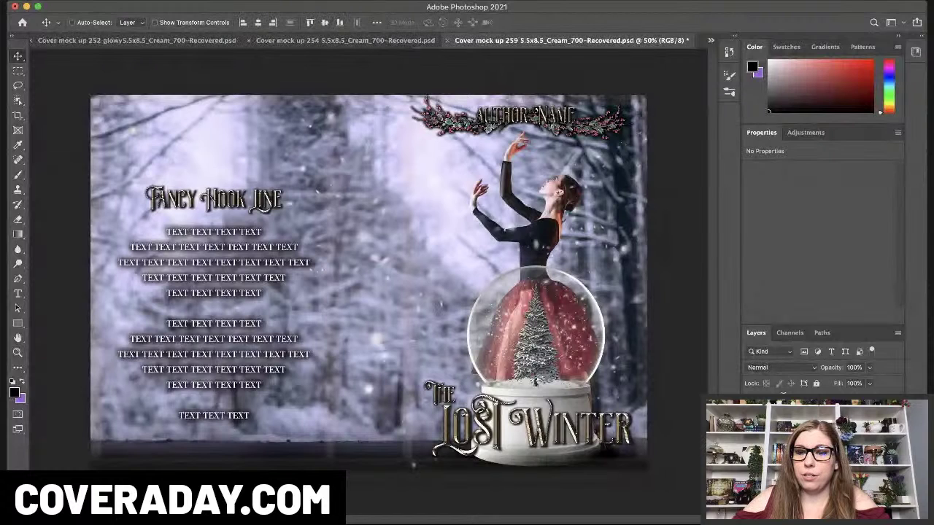
key(super+g)
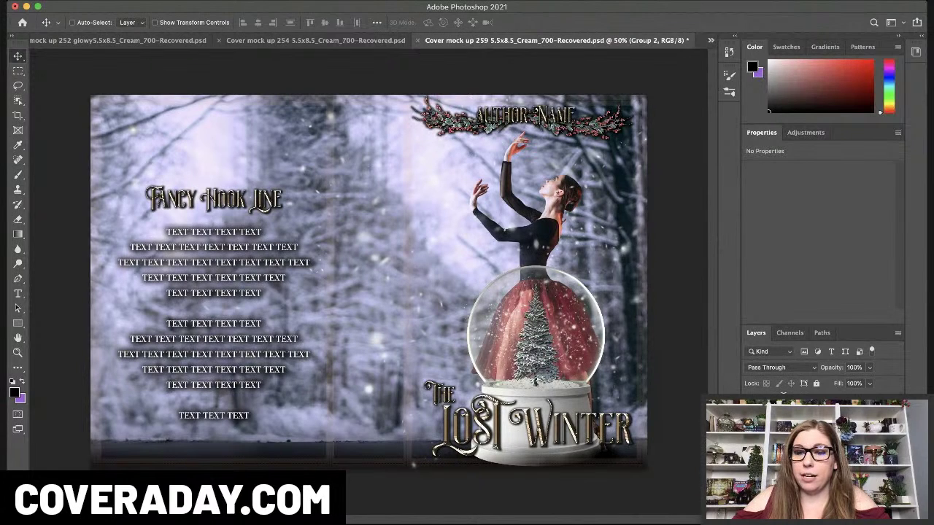
click(832, 510)
click(19, 175)
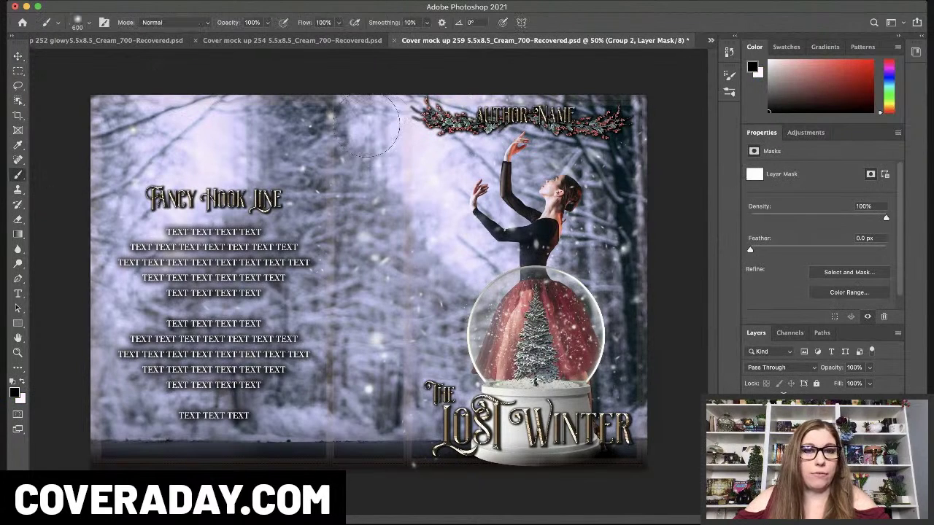
Mask out the stray twig tips at the garland's left end with a black brush, using sizes 100 and 70
key(bracketleft)
key(bracketleft)
key(bracketleft)
key(bracketleft)
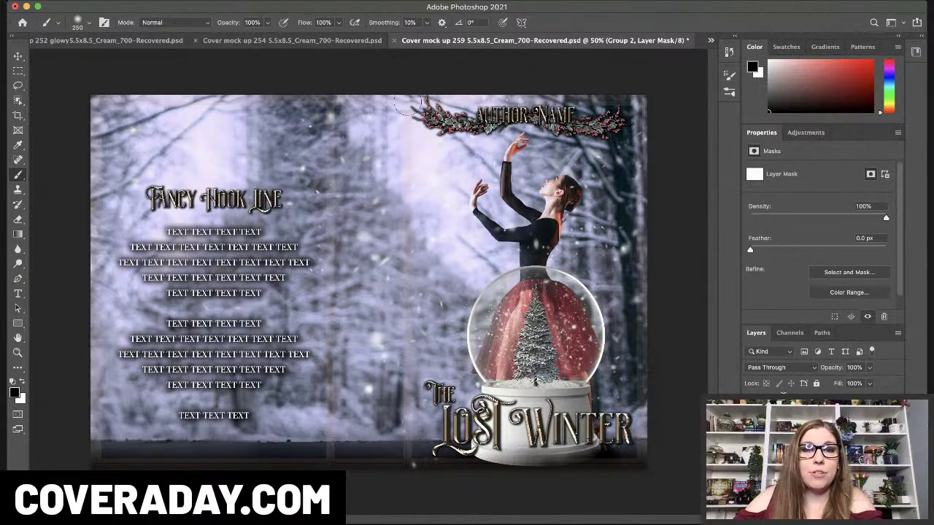
key(bracketleft)
key(bracketleft)
key(bracketleft)
key(bracketleft)
key(bracketleft)
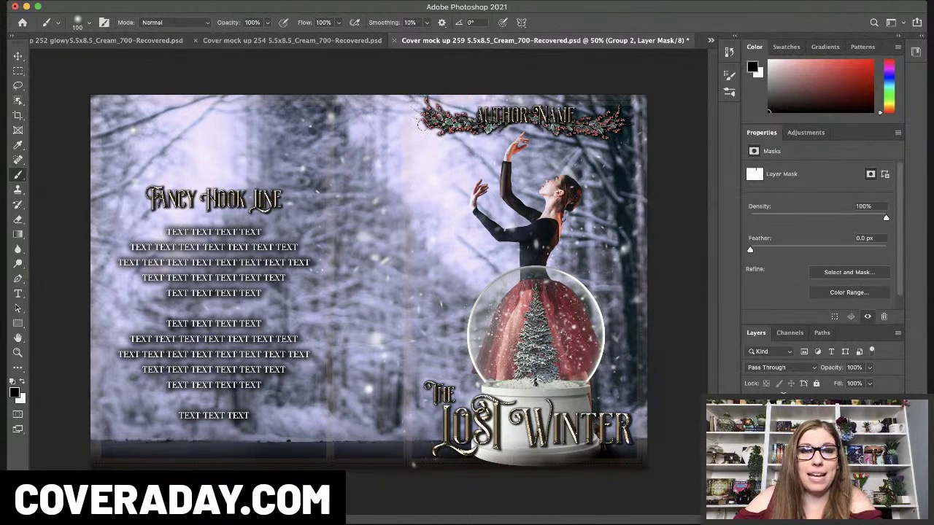
mouse_move(418, 124)
mouse_down()
mouse_move(416, 110)
mouse_move(427, 125)
mouse_up()
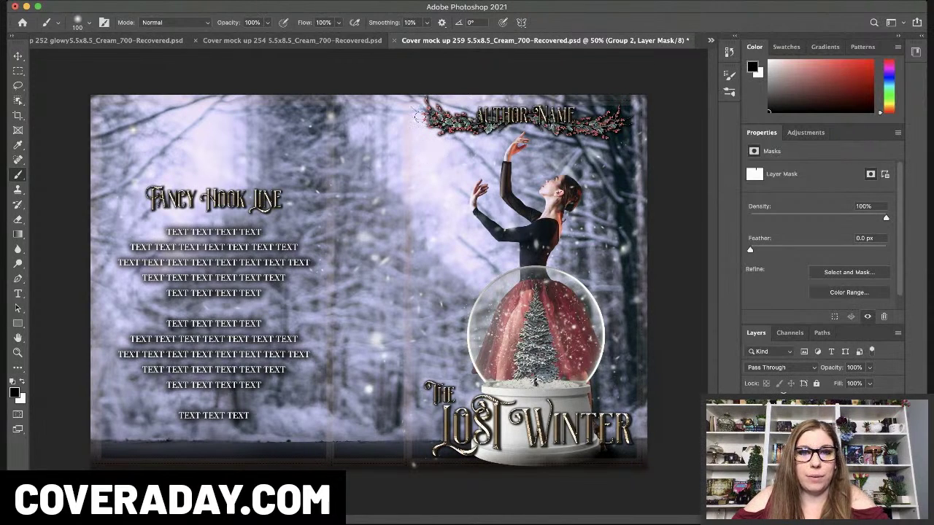
key(bracketleft)
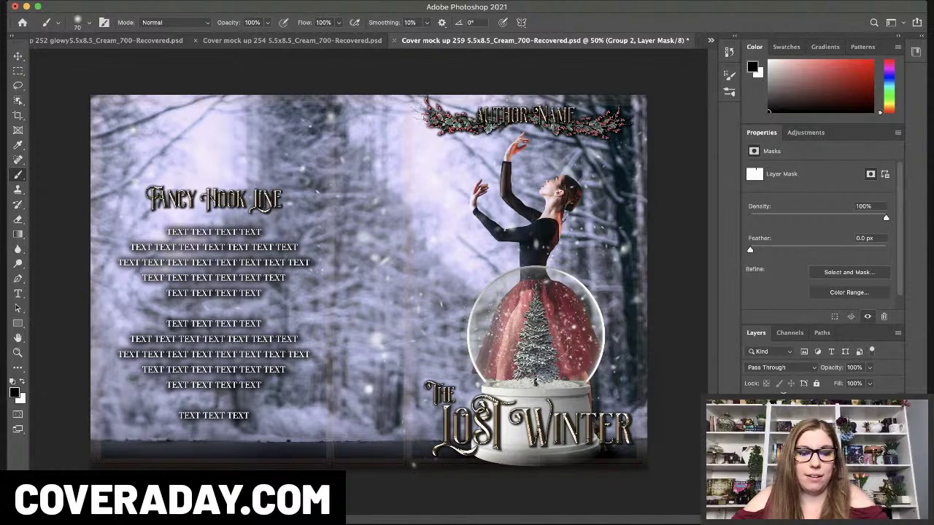
key(x)
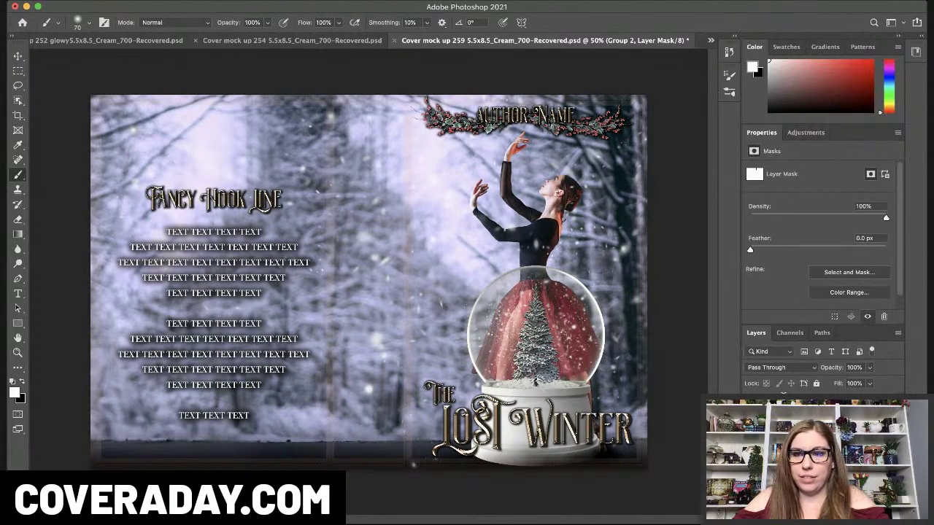
Group the selected garland layers and name the new group DESIGN
shift+click(818, 452)
key(super+g)
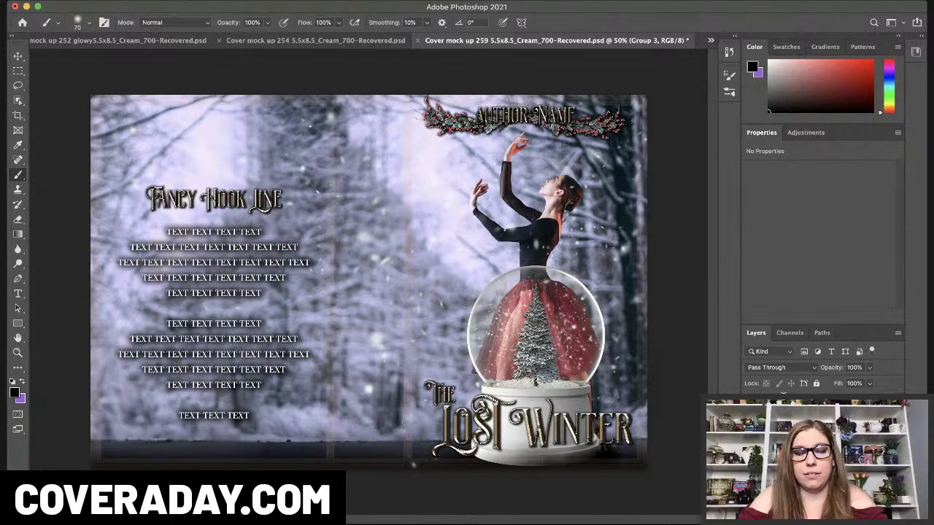
text(DESIGN)
key(Return)
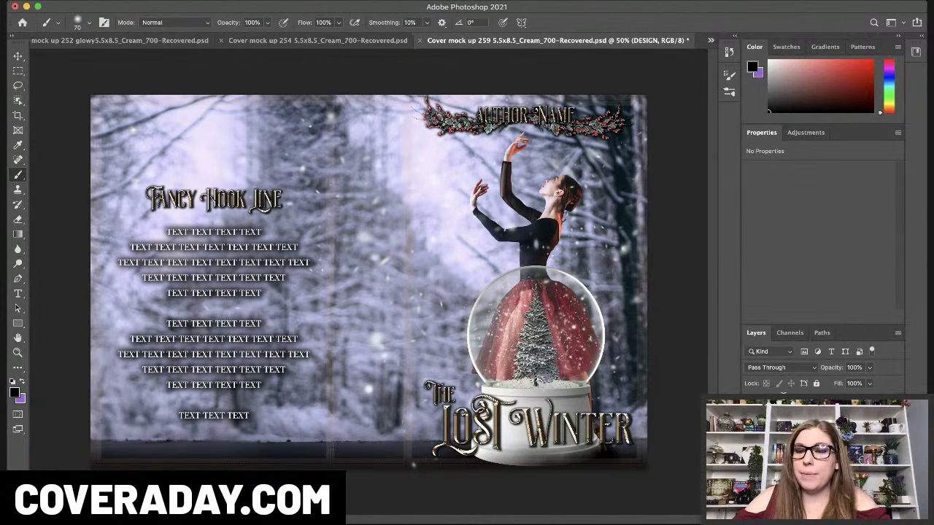
Try a duplicate of the DESIGN garland around the title The Lost Winter at the bottom of the front cover
key(super+j)
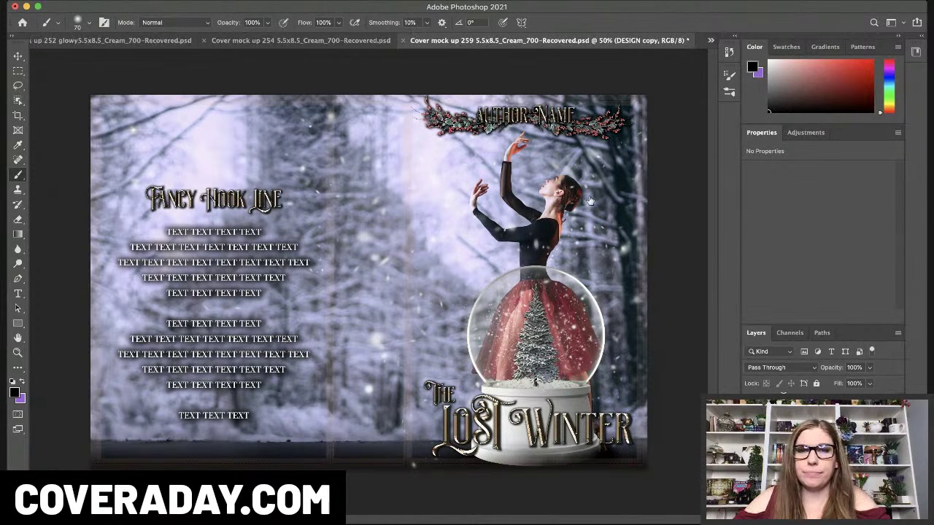
key(v)
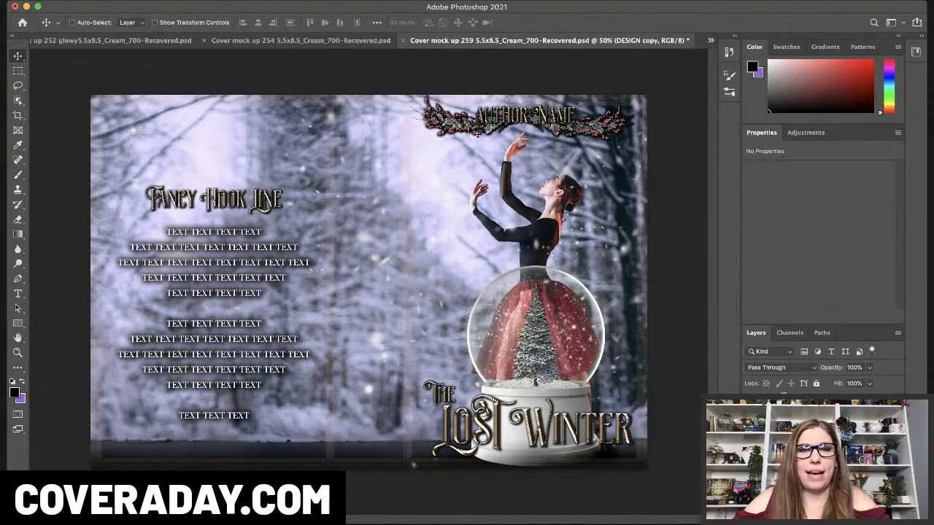
drag(478, 132, 510, 469)
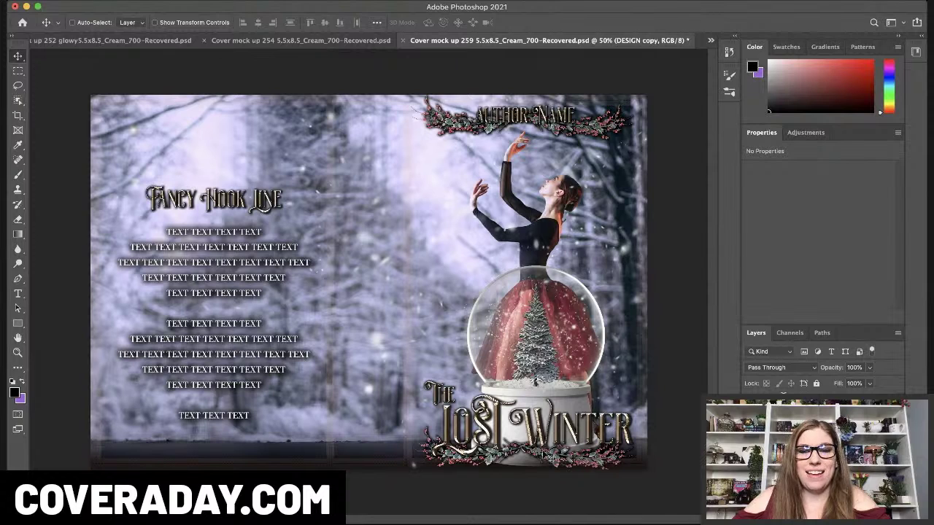
drag(531, 452, 531, 436)
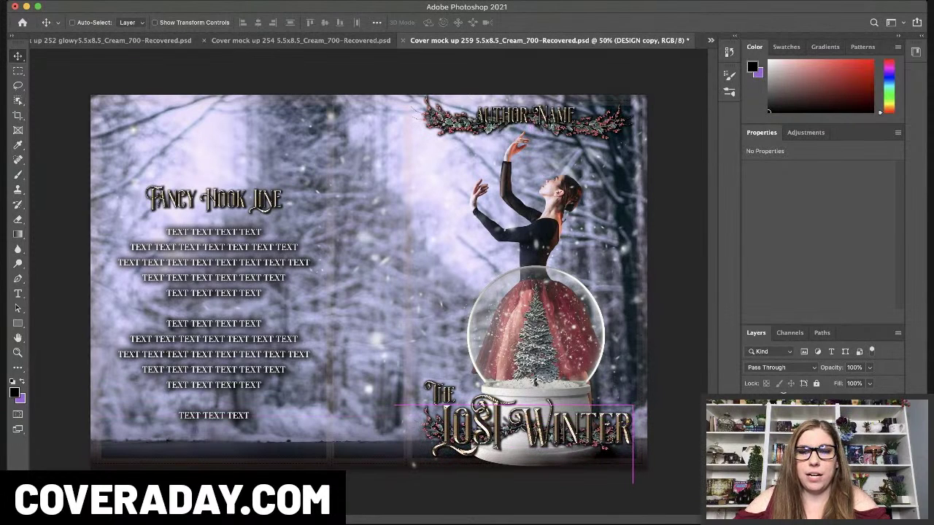
key(Delete)
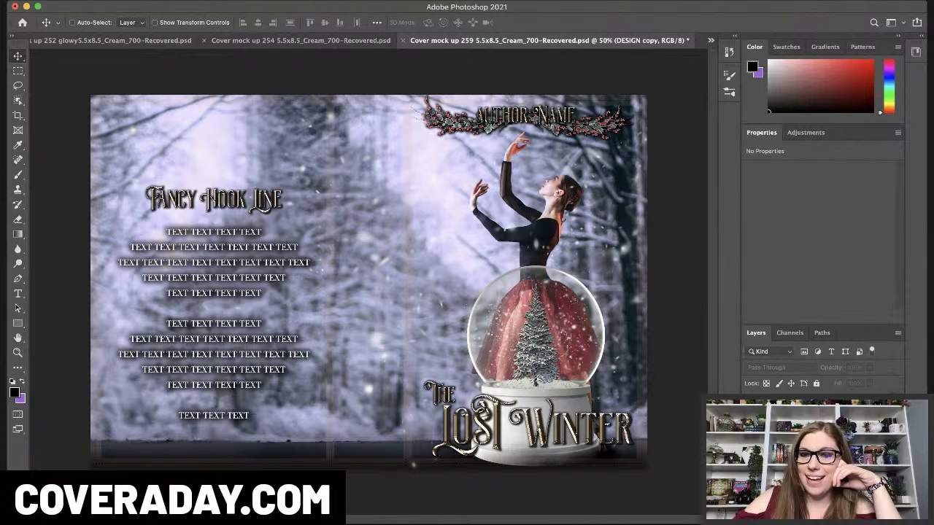
Move the flare layer FLARE copy 10 onto the word Winter in the title and scale it to 378.29%
click(810, 445)
click(810, 467)
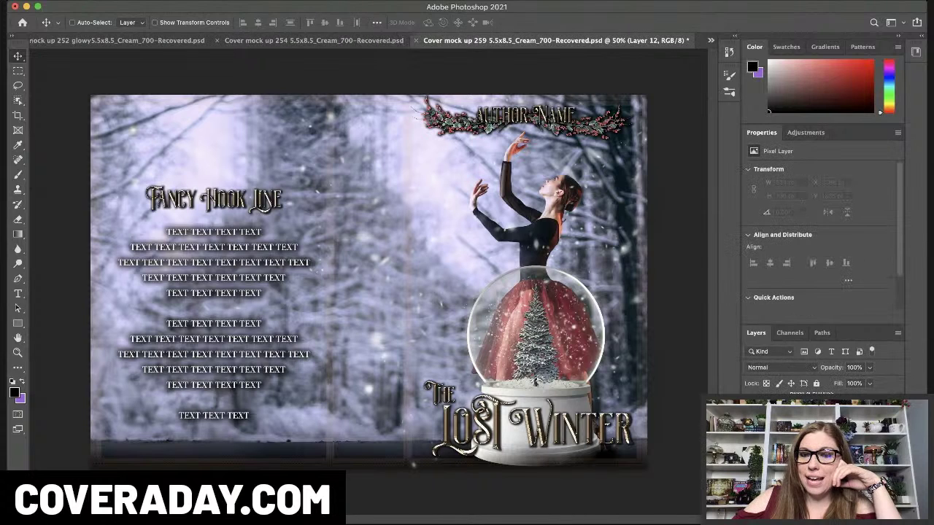
click(810, 460)
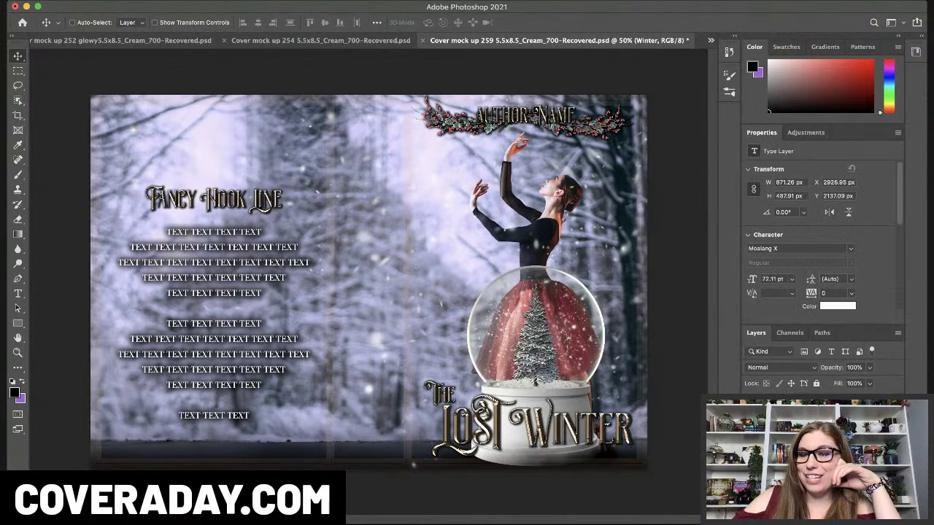
click(810, 460)
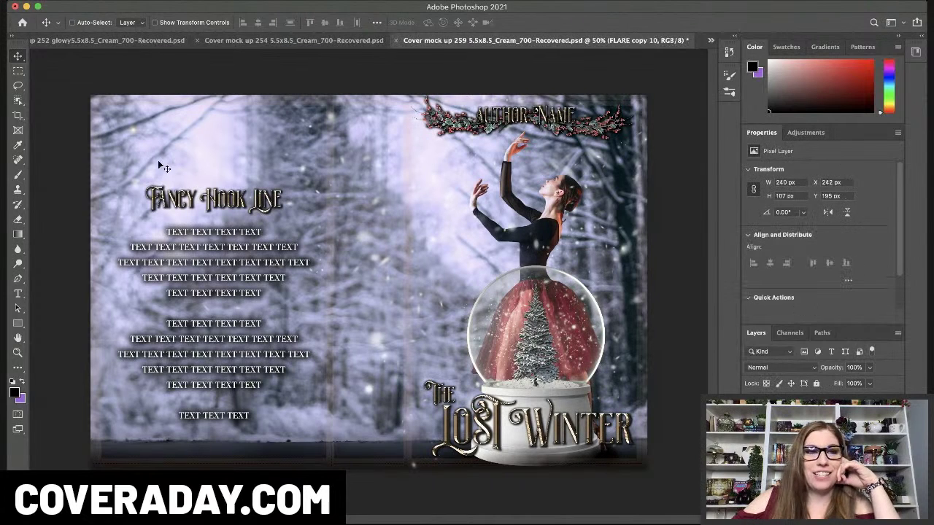
drag(133, 134, 626, 458)
key(ctrl+t)
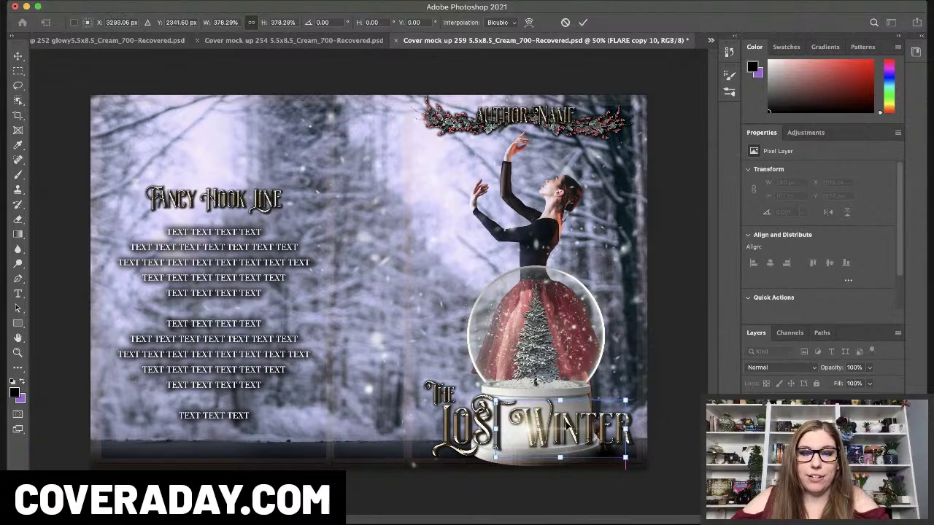
key(Return)
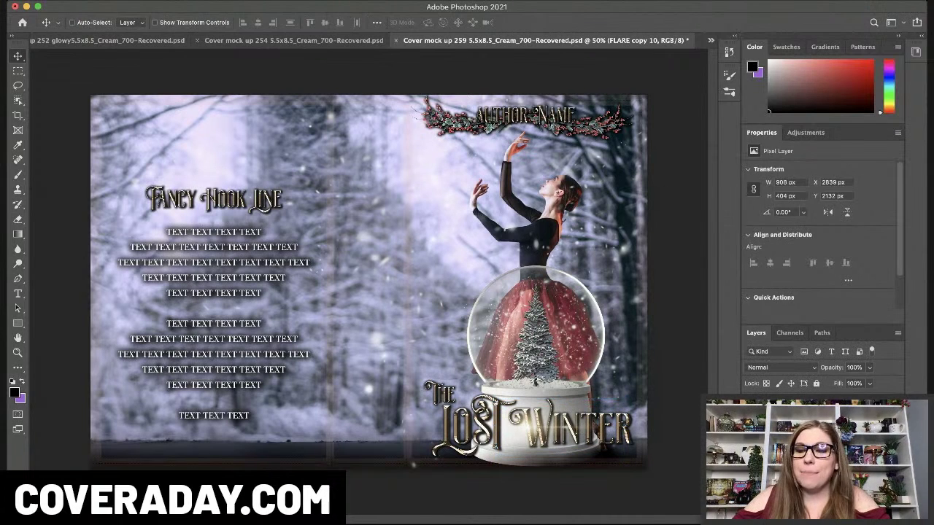
Duplicate the flare on the word Winter and shift the copy's colour to a purplish blue
key(super+j)
key(super+z)
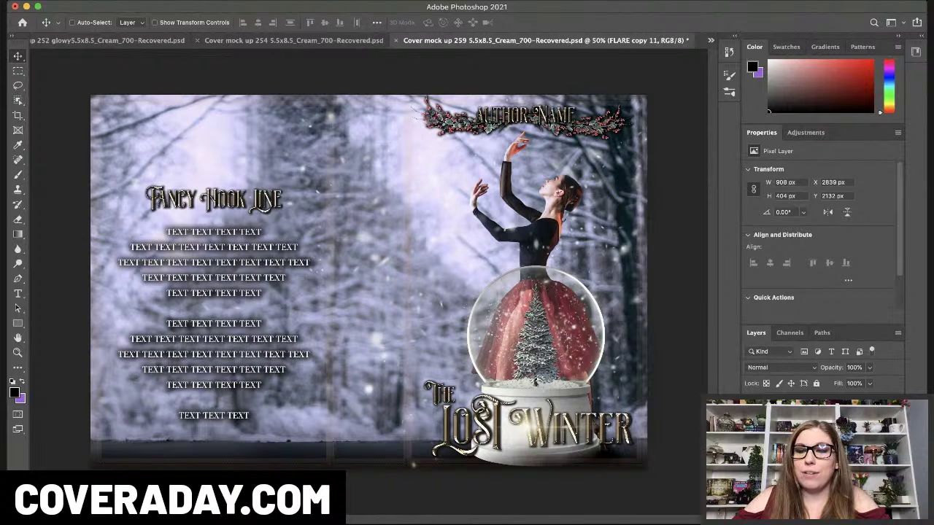
key(space)
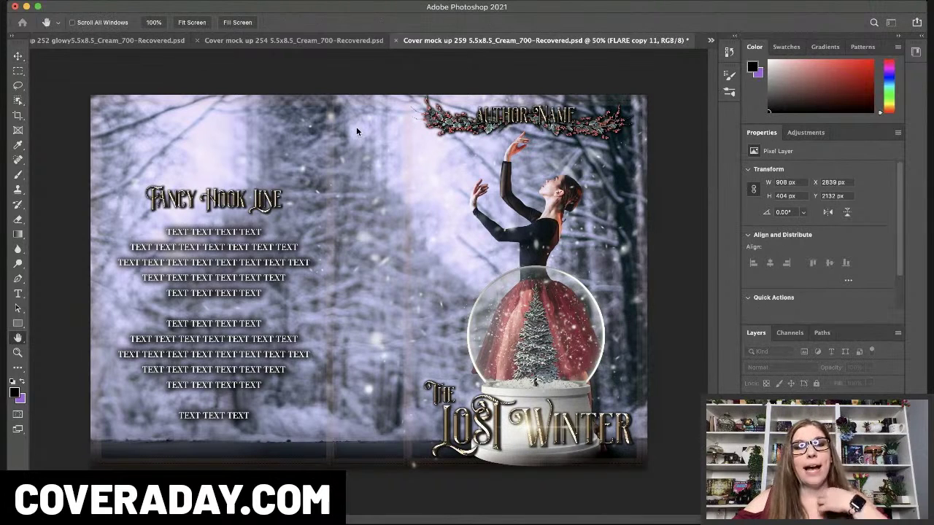
key(i)
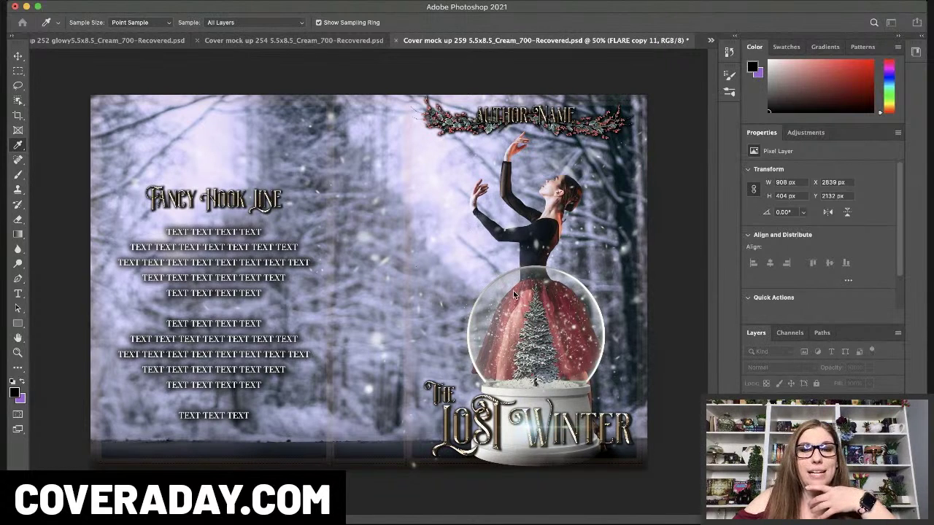
key(space)
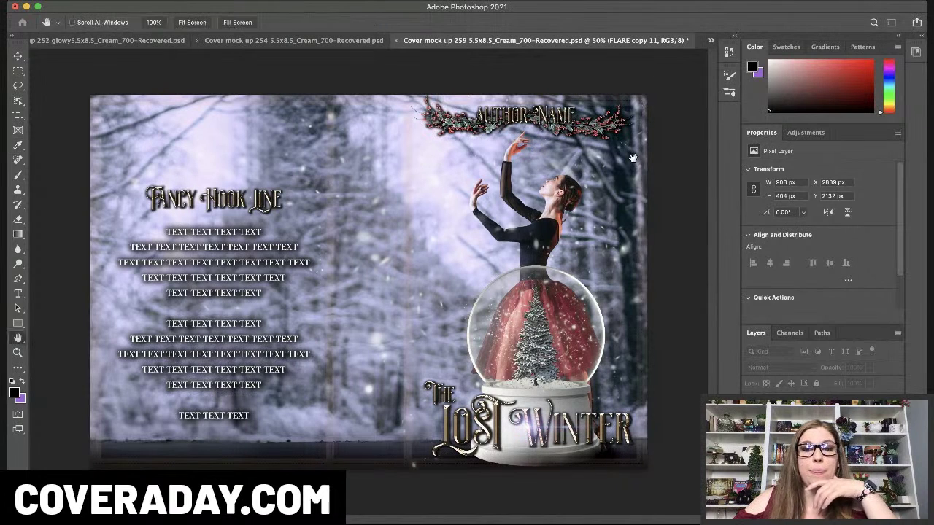
key(v)
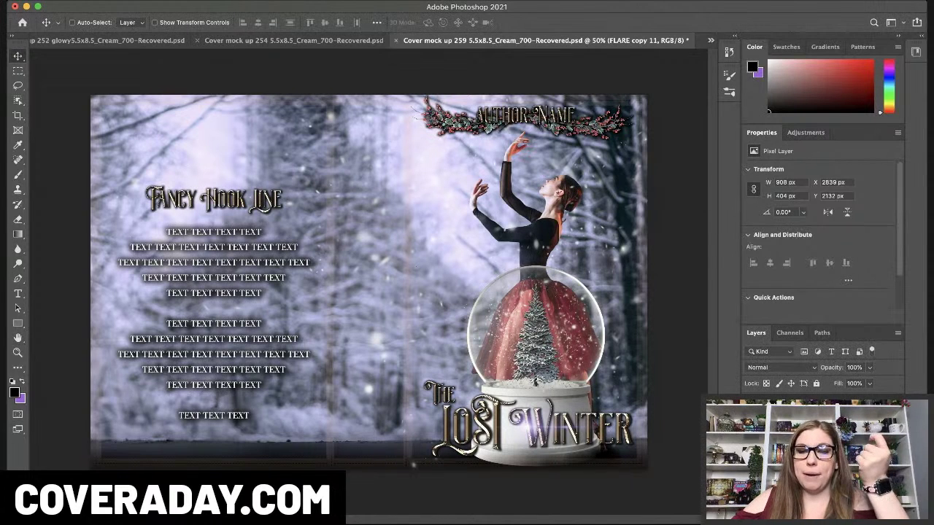
Place a duplicate of the purplish flare on the snow globe's upper right edge
drag(562, 438, 597, 277)
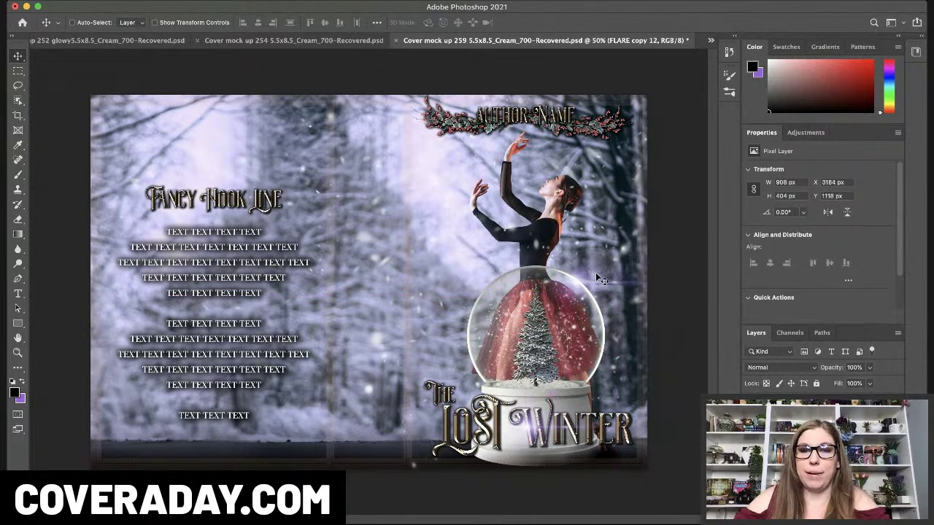
key(shift+Right)
key(shift+Right)
key(shift+Right)
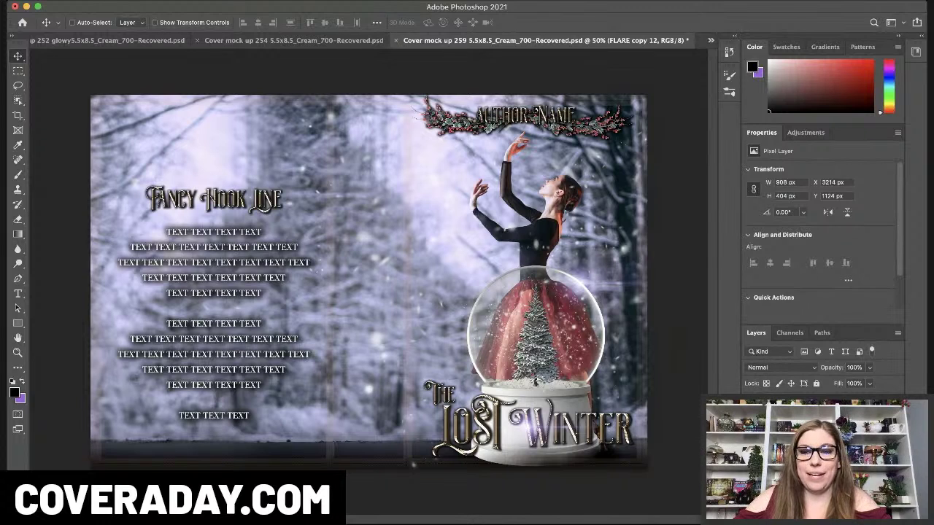
Place a flare copy scaled to 27.97% on AUTHOR NAME and a second small copy by the snow globe's lower right edge
drag(620, 279, 520, 115)
key(ctrl+t)
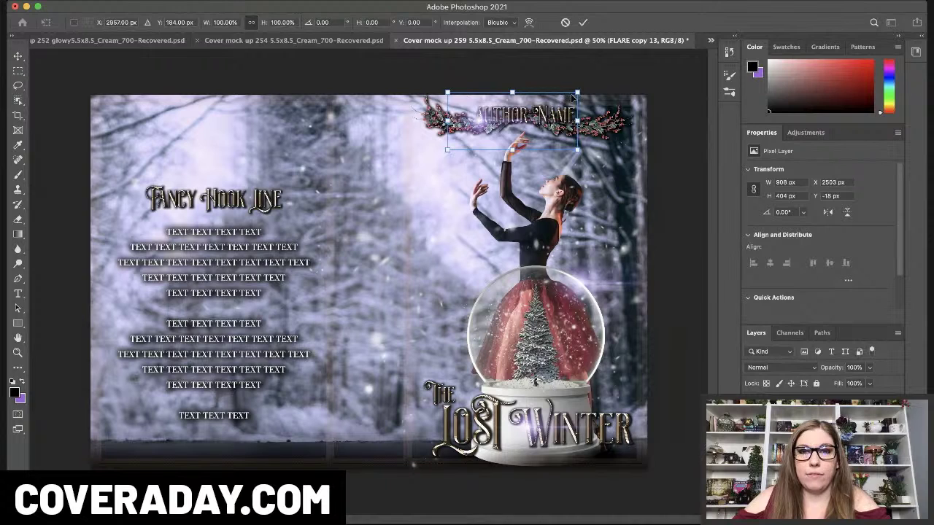
drag(573, 96, 485, 151)
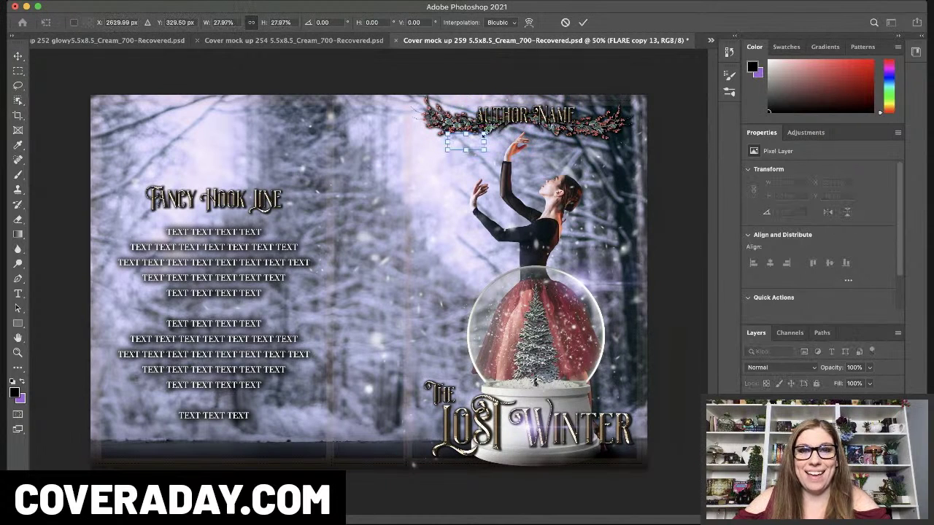
key(Return)
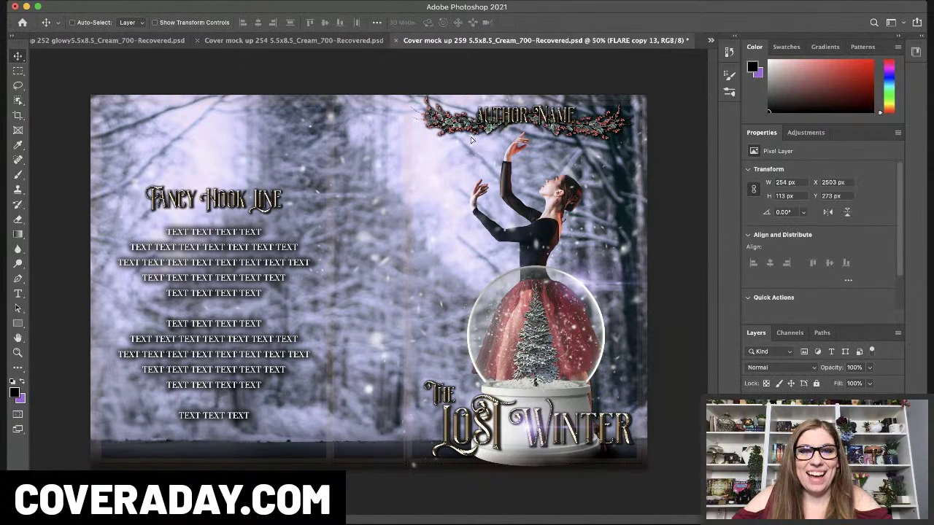
drag(471, 139, 569, 144)
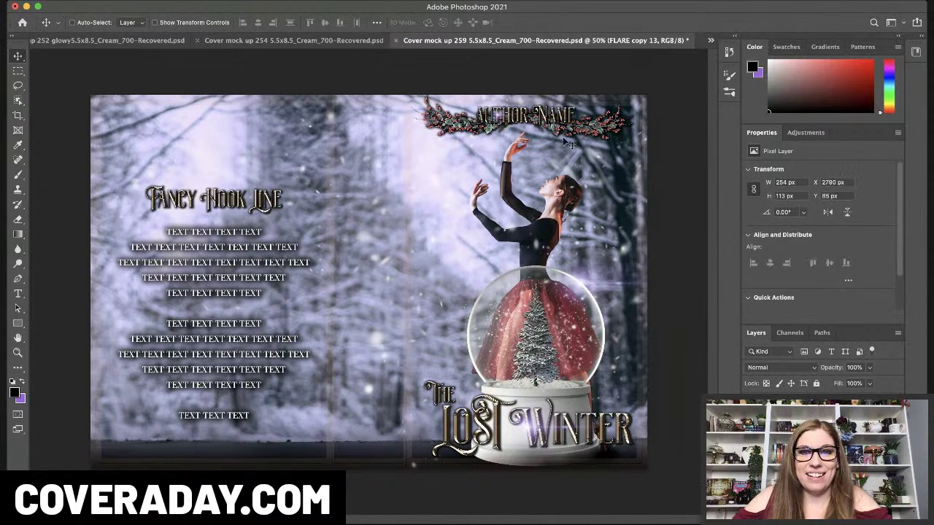
mouse_move(510, 123)
mouse_down()
mouse_move(545, 125)
mouse_move(507, 124)
mouse_up()
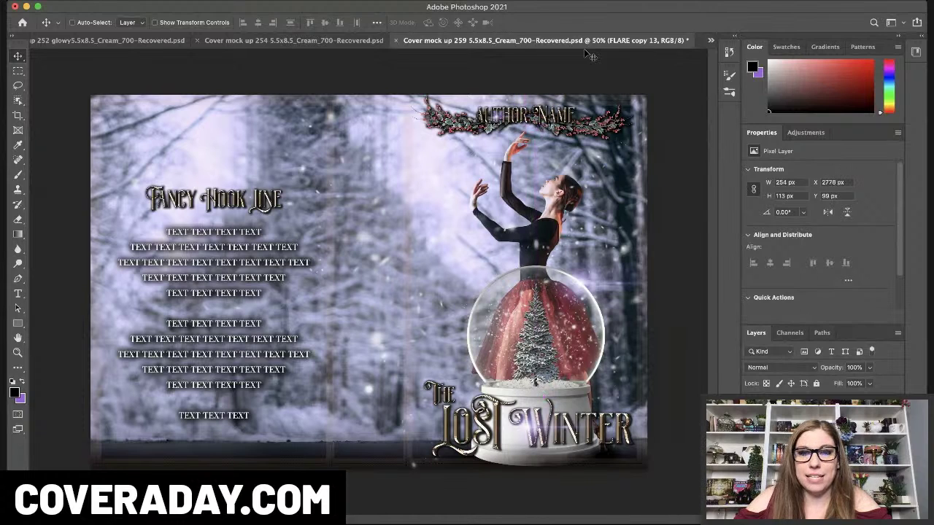
key(shift+Up)
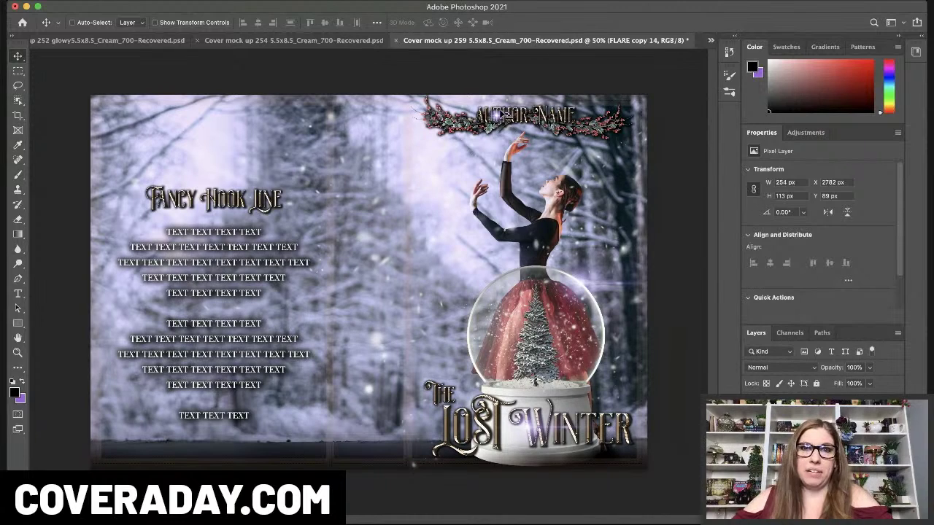
drag(505, 121, 610, 431)
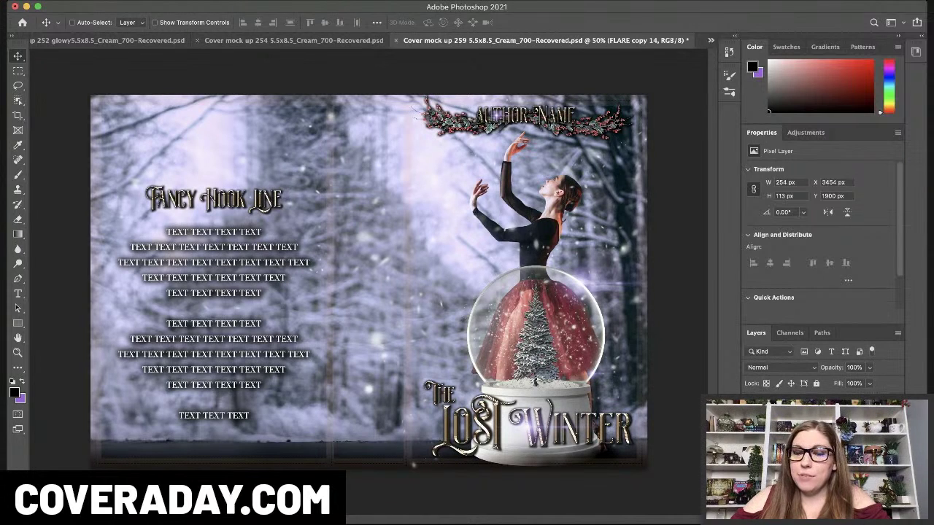
Duplicate the title group Group 3 and rotate the copy 90° clockwise
click(817, 452)
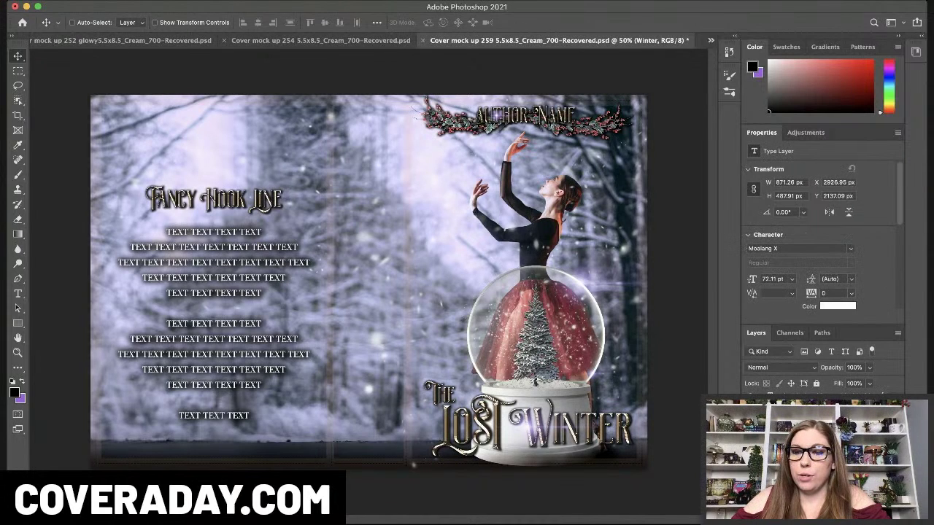
click(817, 452)
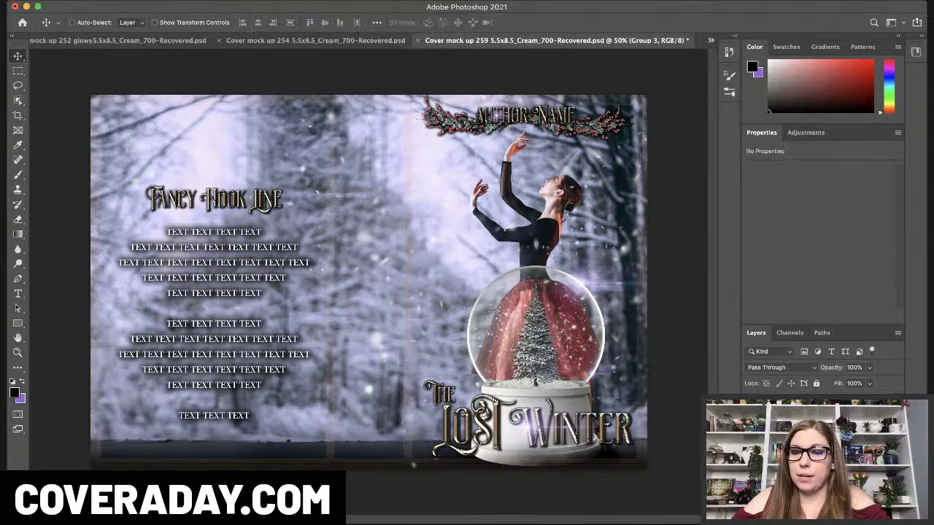
key(super+j)
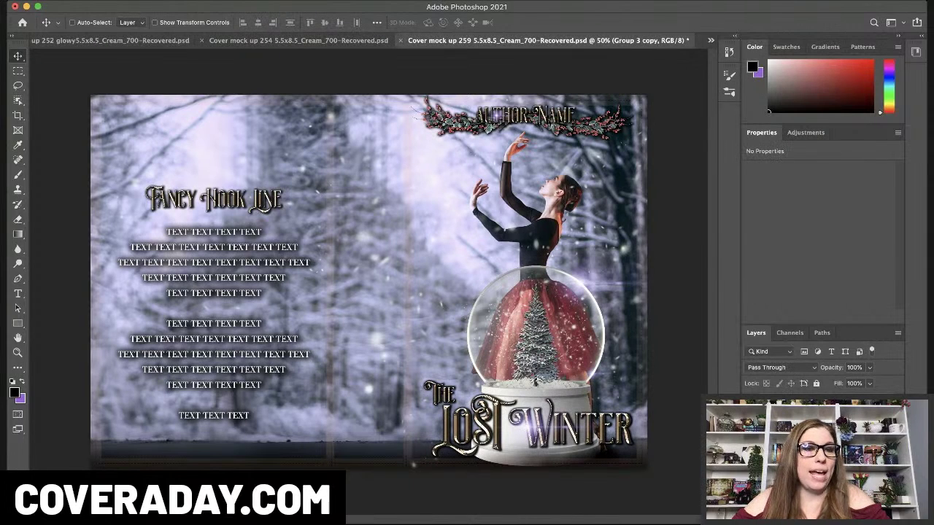
click(327, 387)
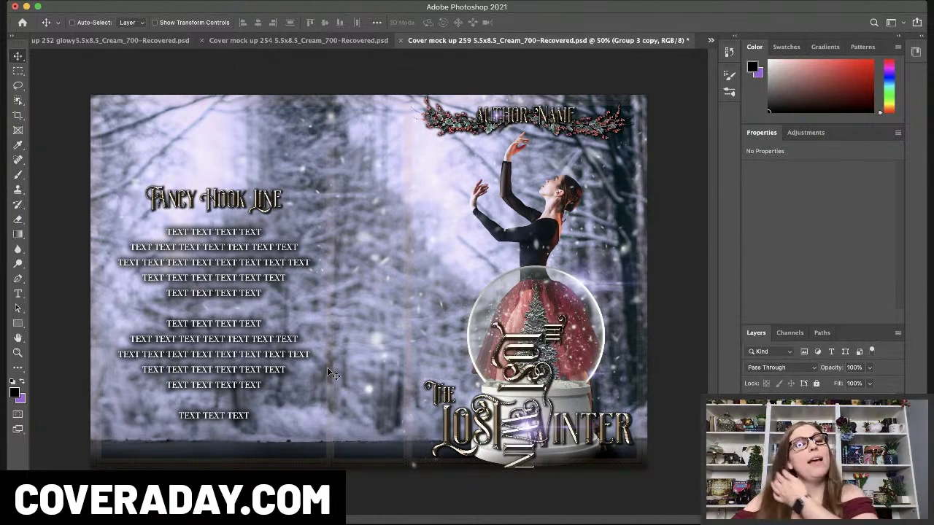
Scale down the rotated title copy to fit the spine and position it on the spine's upper part
key(super+t)
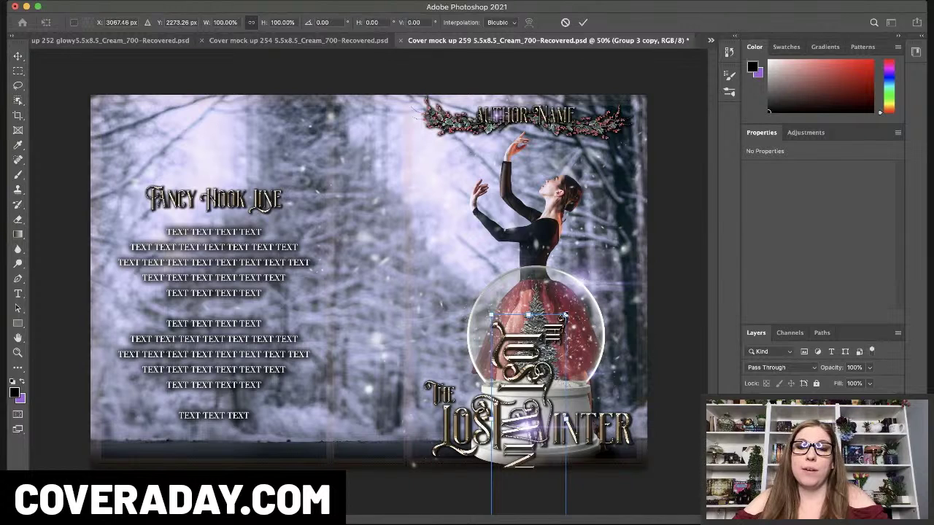
drag(568, 313, 519, 430)
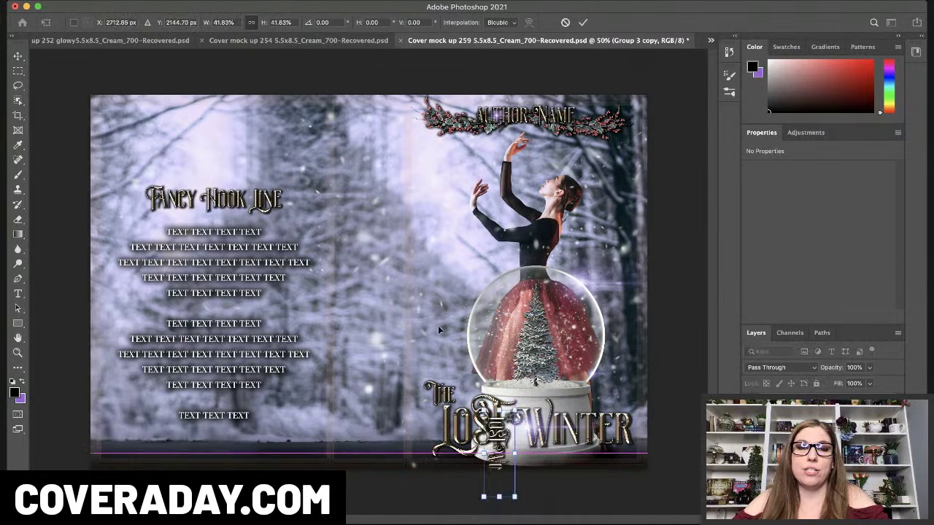
drag(500, 471, 369, 162)
drag(385, 207, 404, 253)
key(Return)
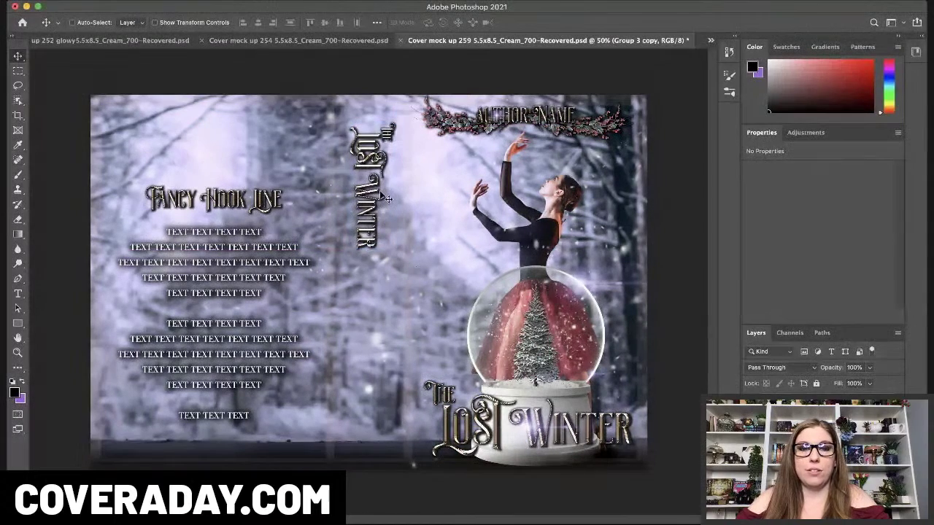
Duplicate the AUTHOR NAME text, rotate the copy 90° and place it on the lower part of the spine
click(19, 294)
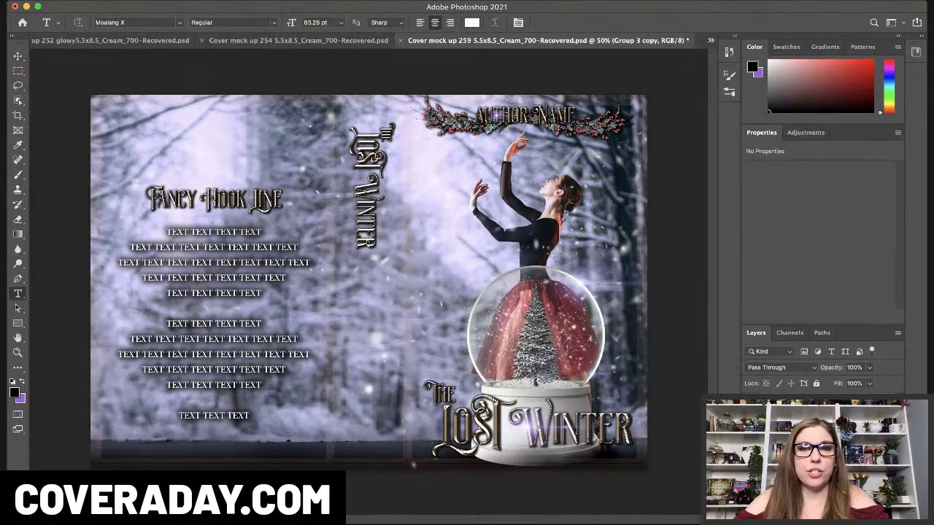
click(525, 116)
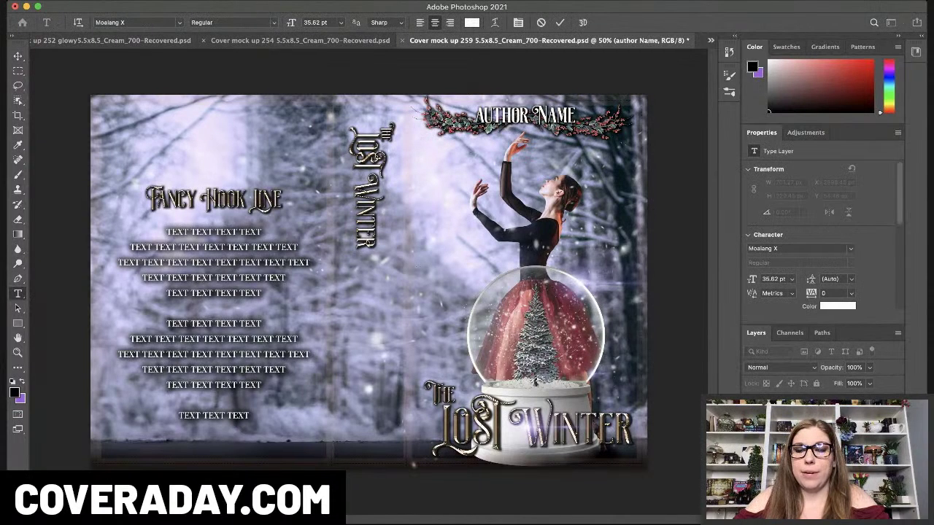
key(ctrl+Return)
key(ctrl+j)
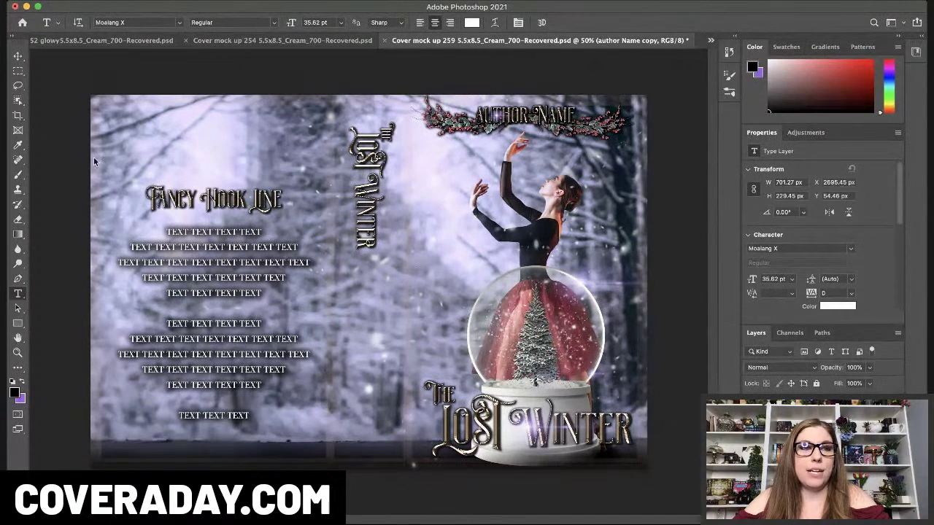
click(18, 56)
key(super+t)
drag(511, 140, 351, 383)
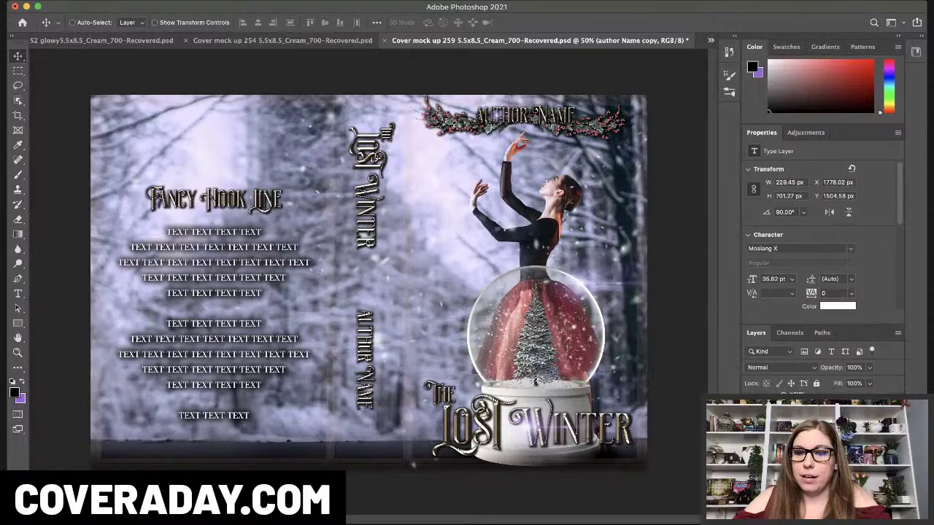
Show the hidden DESIGN copy garland and move it to the top of the back cover, above Fancy Hook Line
click(803, 452)
click(750, 452)
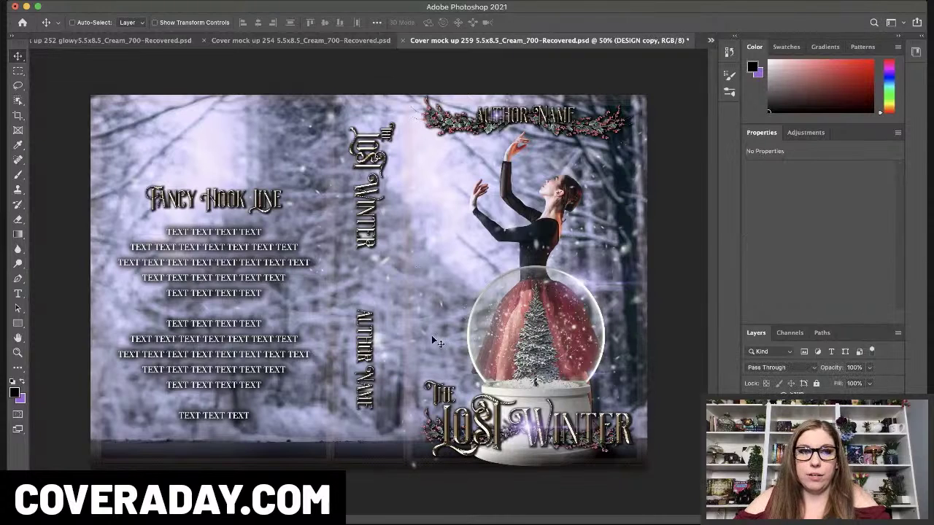
drag(526, 446, 207, 137)
key(shift+Left)
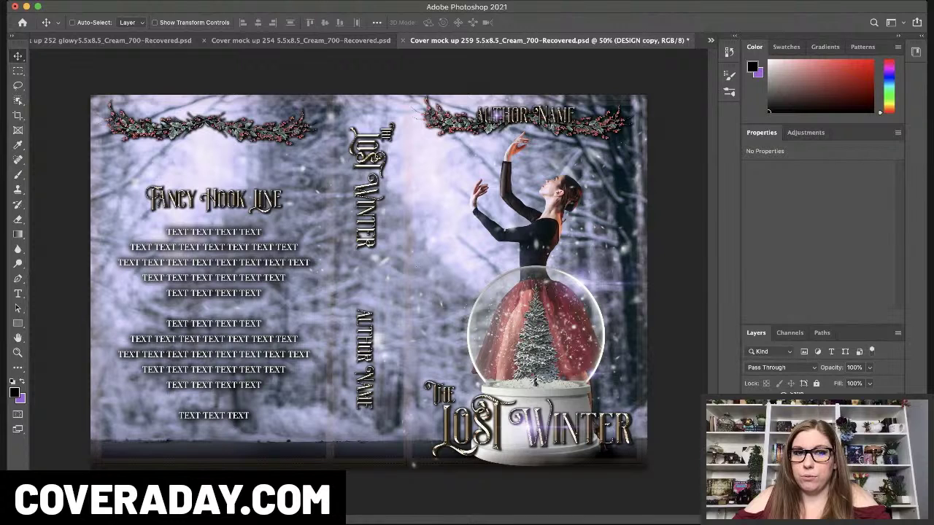
Paint black on Group 2's layer mask with a size 70 brush over the crossed twigs at the back-cover garland's centre
click(809, 445)
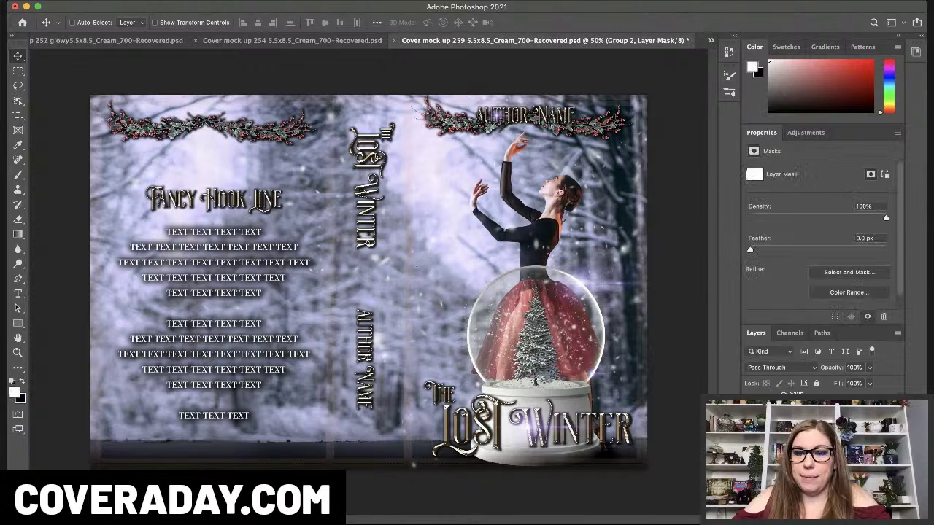
click(18, 176)
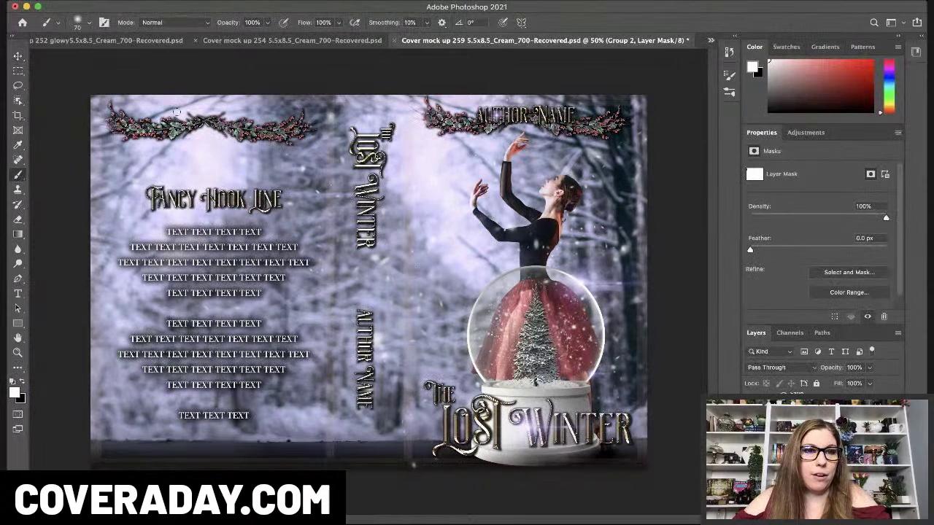
key(x)
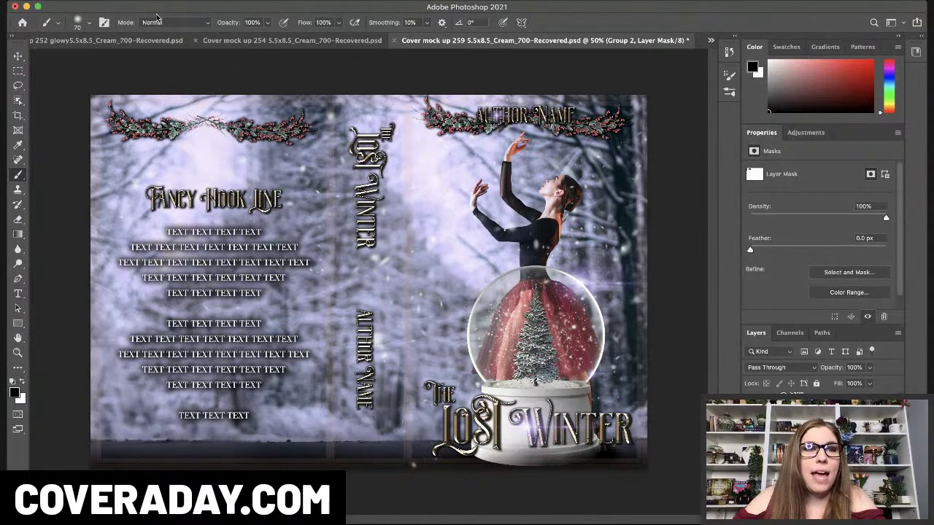
Soften the masked centre of the back-cover garland with a black brush at 47% opacity and size 300
key(4)
key(7)
key(bracketright)
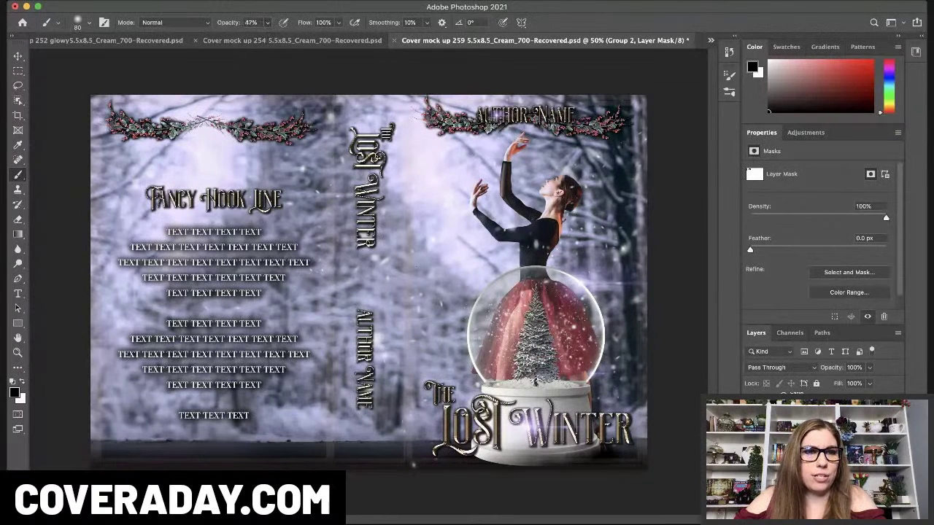
key(bracketright)
key(bracketright)
key(bracketright)
key(bracketright)
key(bracketright)
key(bracketright)
key(bracketright)
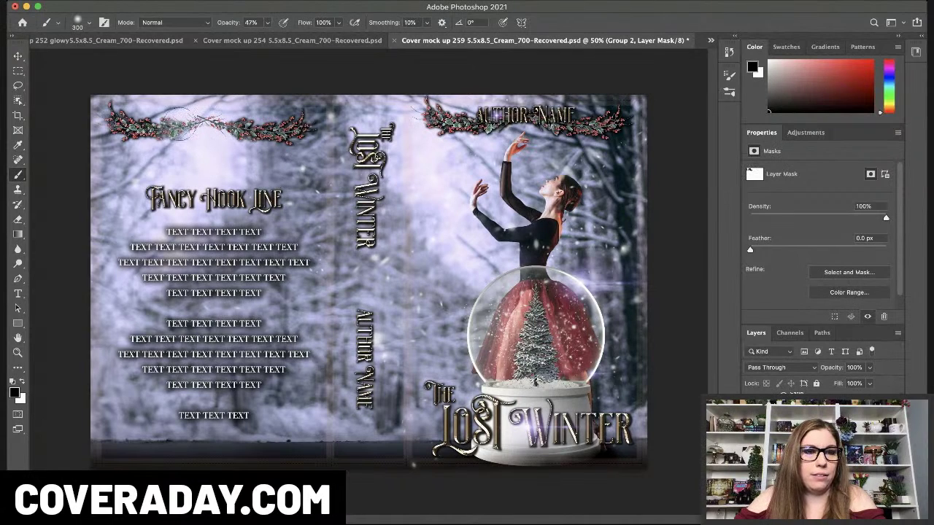
Reduce the mask brush to size 175 and swap its black and white painting colours
key(bracketleft)
key(x)
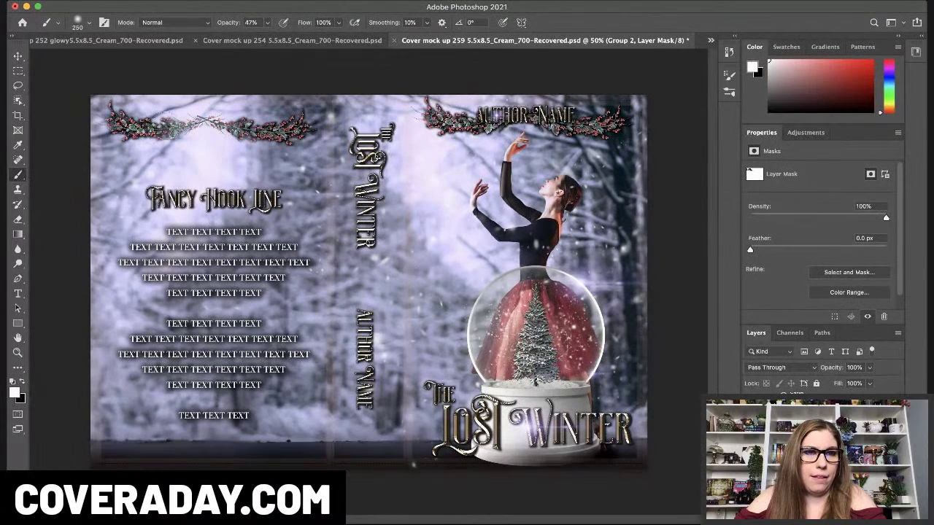
key(bracketleft)
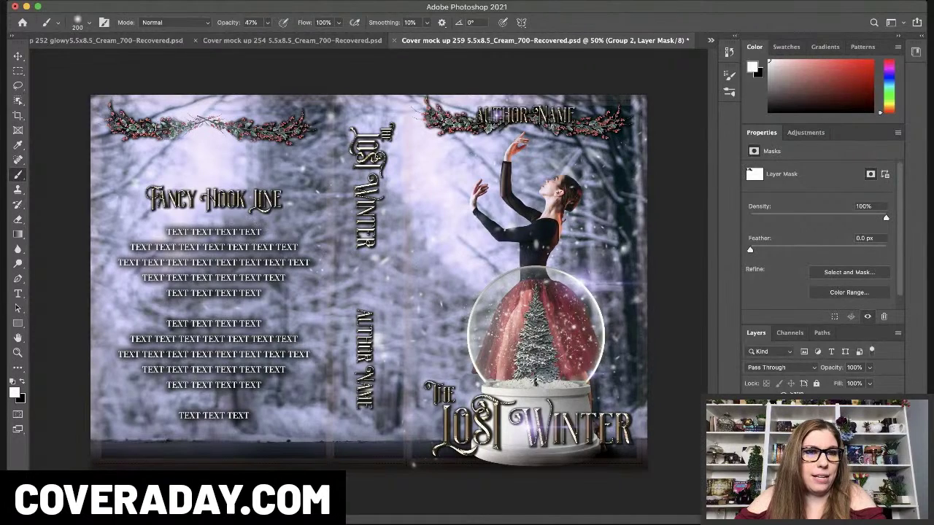
key(bracketleft)
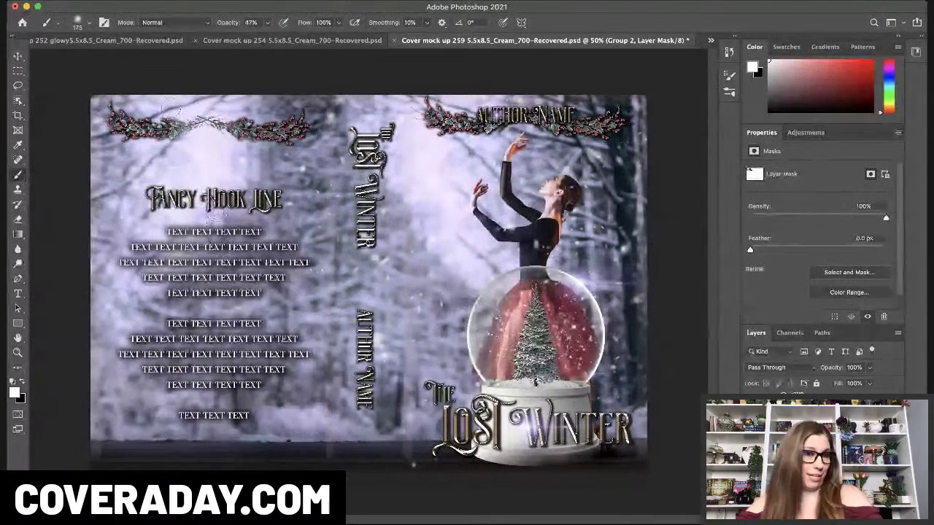
key(x)
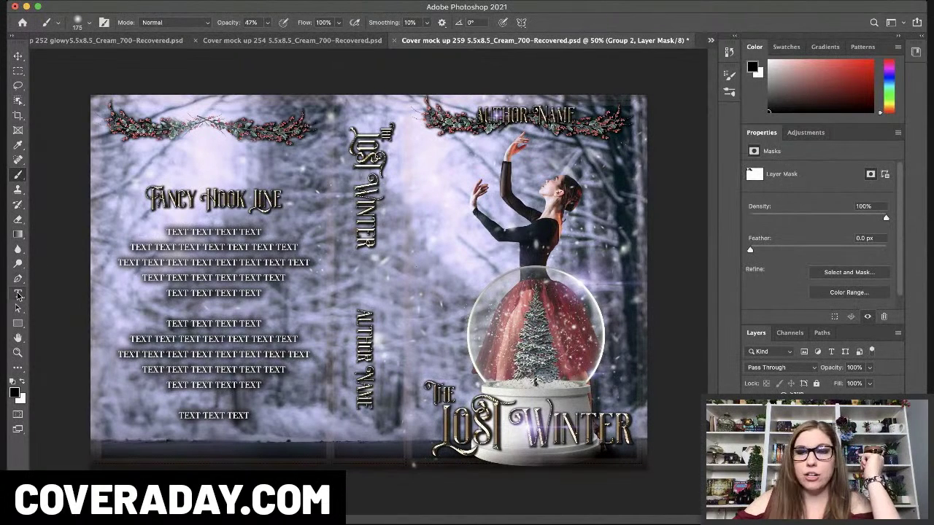
Move the Group 3 copy title group down the spine, leaving a gap at the top of the spine
key(alt+bracketleft)
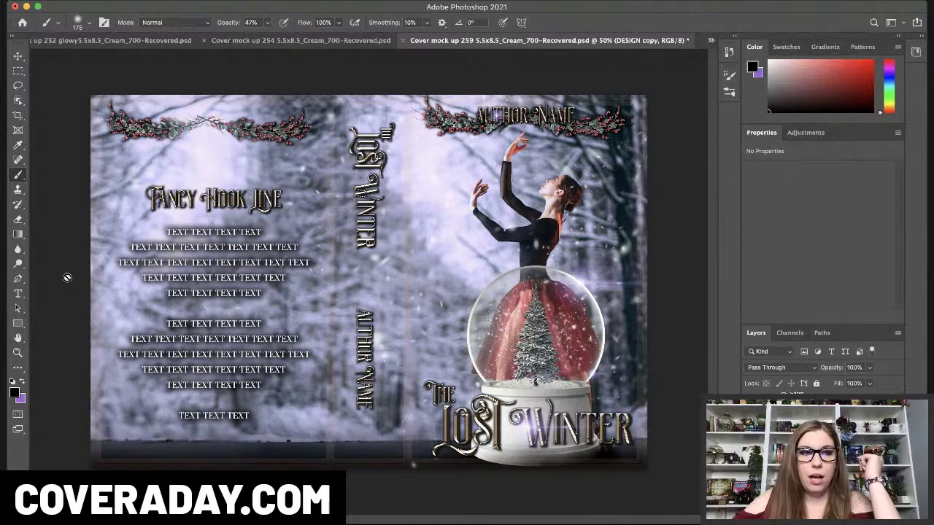
click(18, 293)
click(369, 151)
click(19, 56)
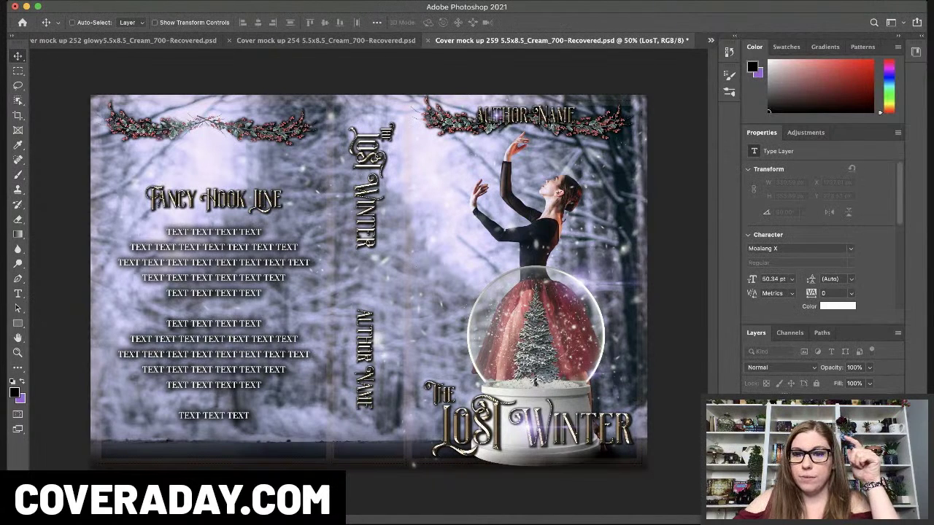
key(alt+bracketright)
key(shift+Down)
key(shift+Down)
key(shift+Down)
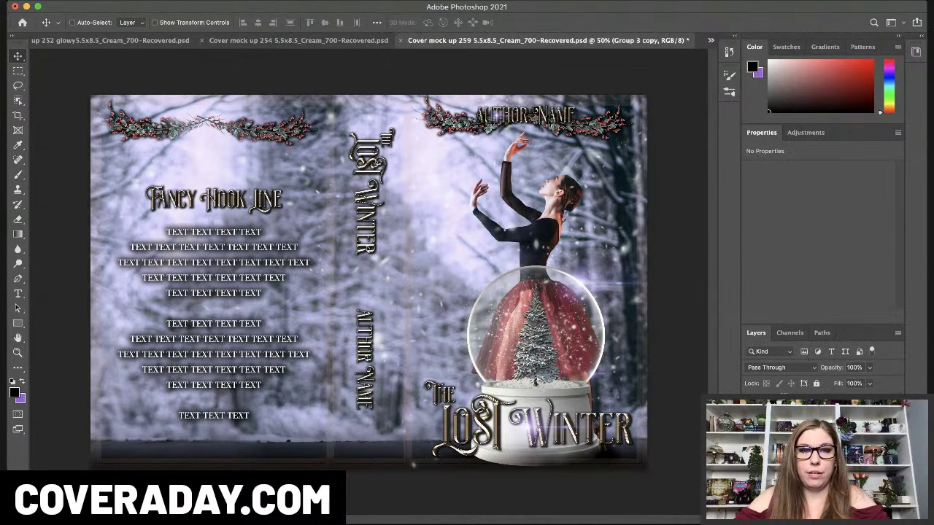
key(shift+Down)
key(shift+Down)
key(shift+Down)
key(shift+Down)
key(shift+Down)
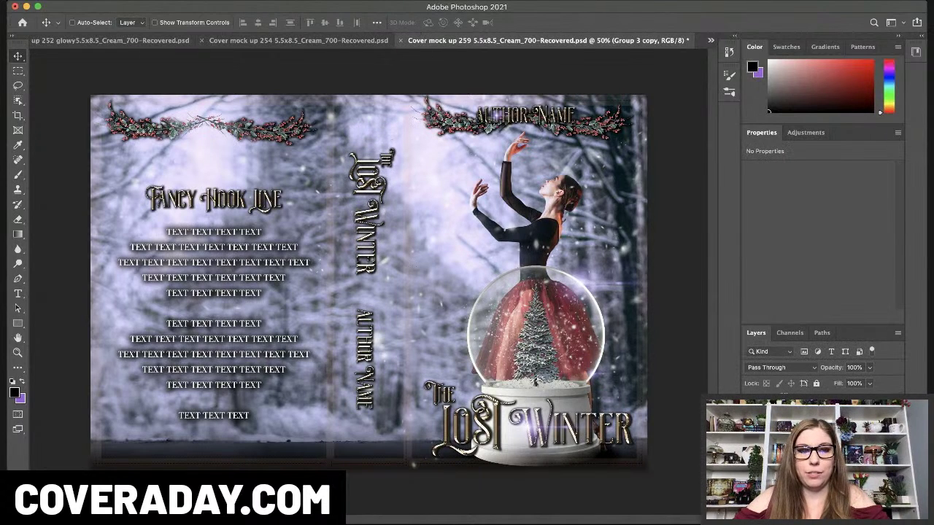
key(shift+Up)
key(shift+Up)
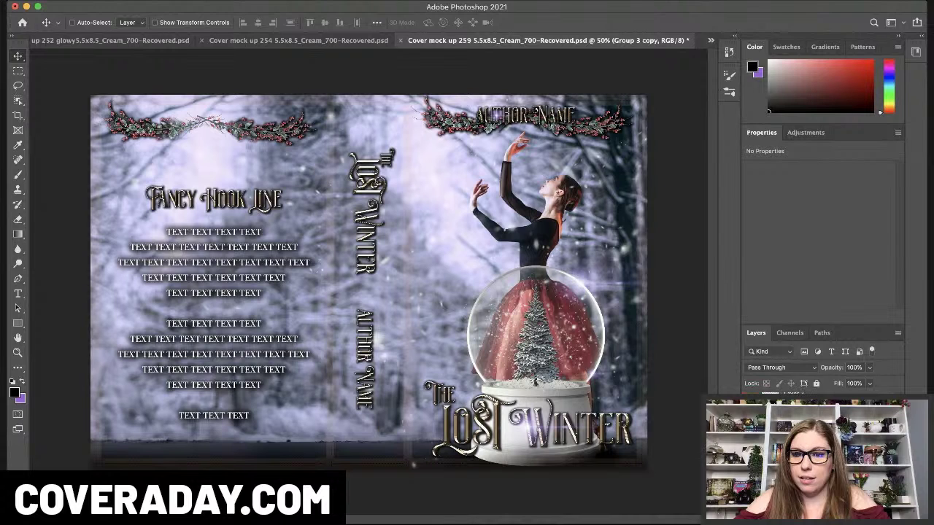
Try to group the snow globe layers and toggle the group's visibility to check its contents
click(810, 456)
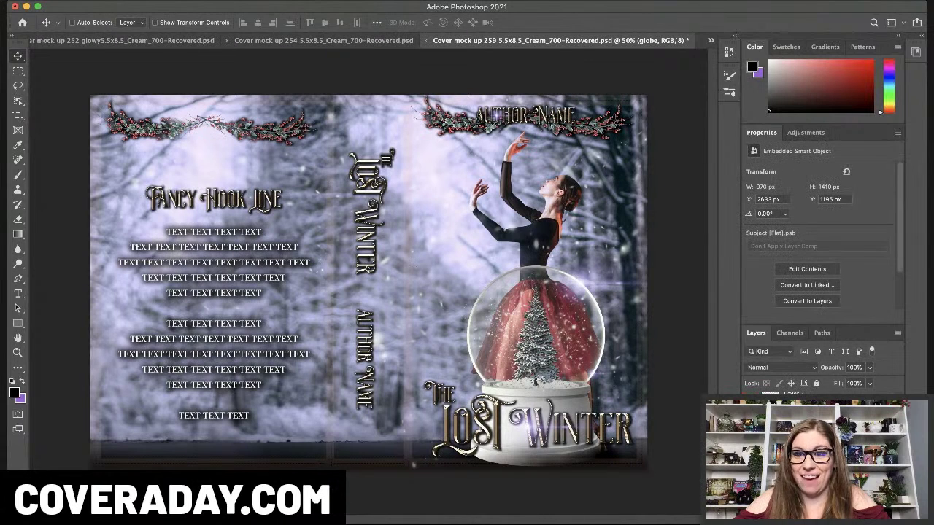
shift+click(810, 460)
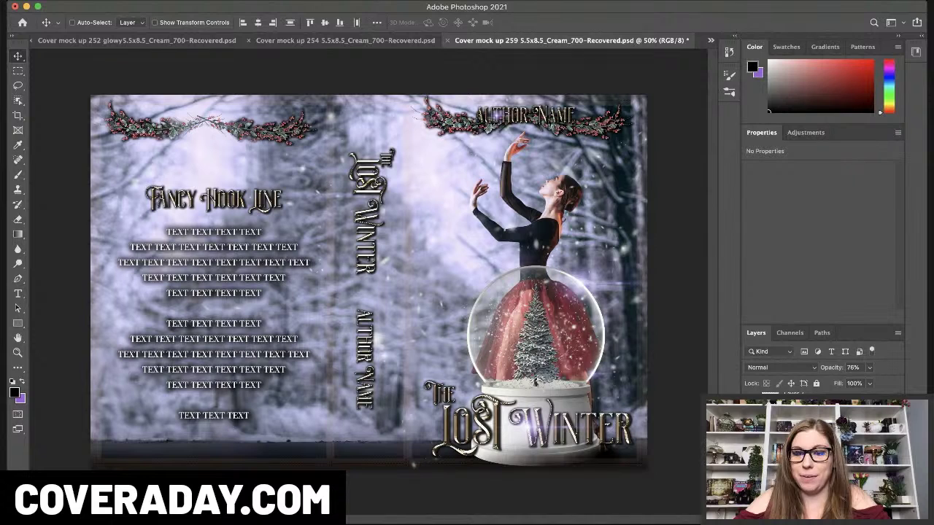
key(super+g)
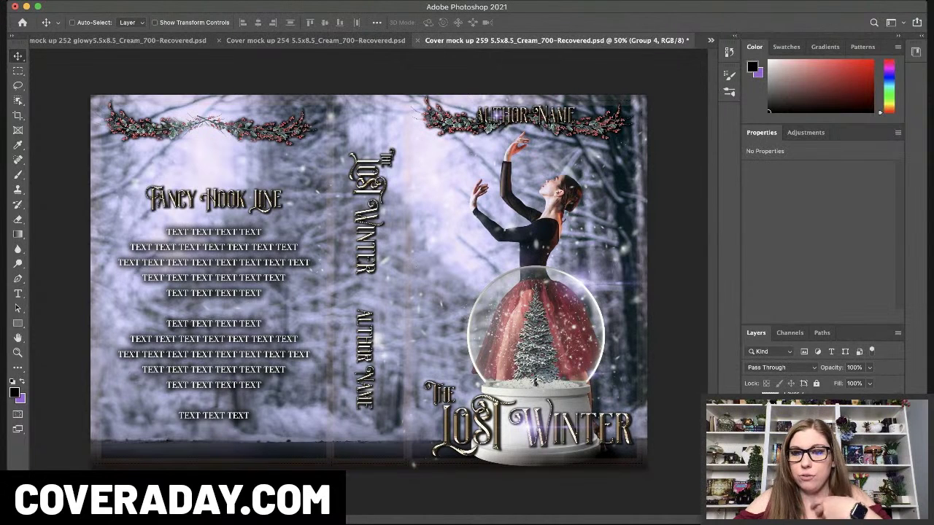
click(751, 454)
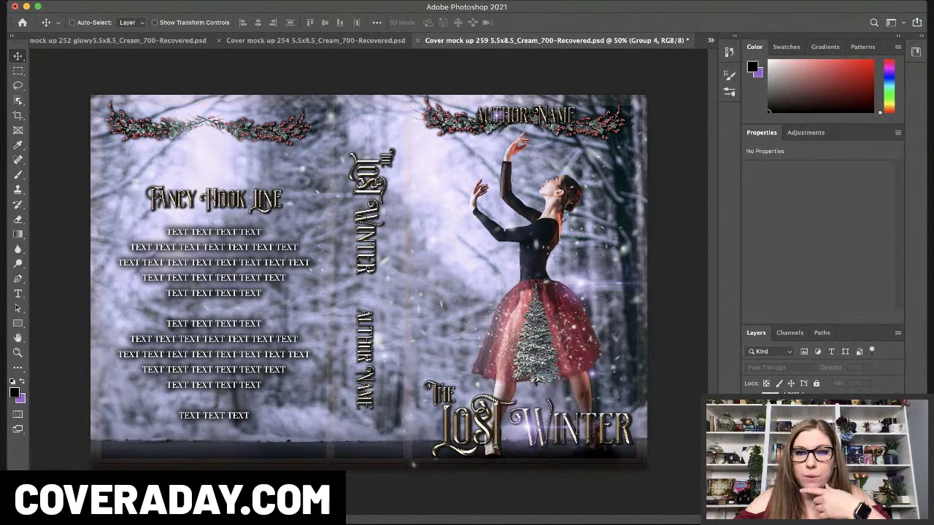
click(750, 454)
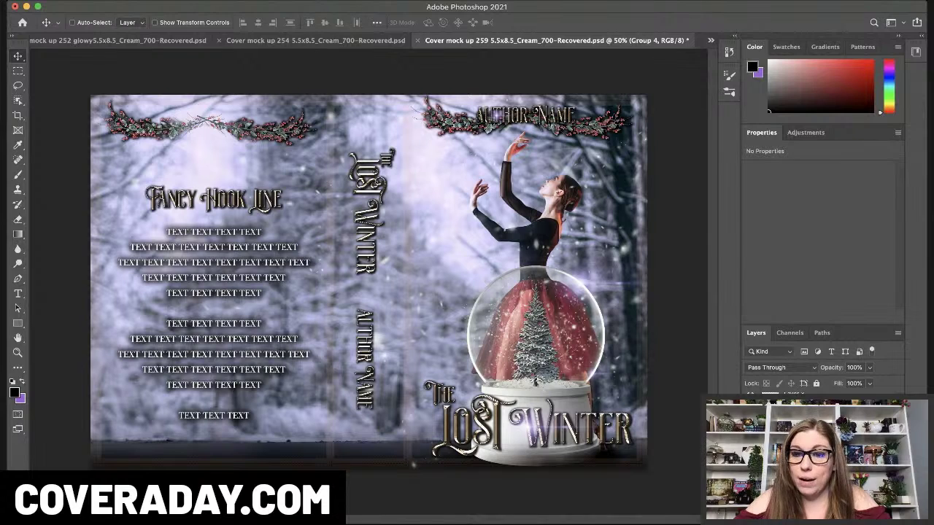
click(751, 454)
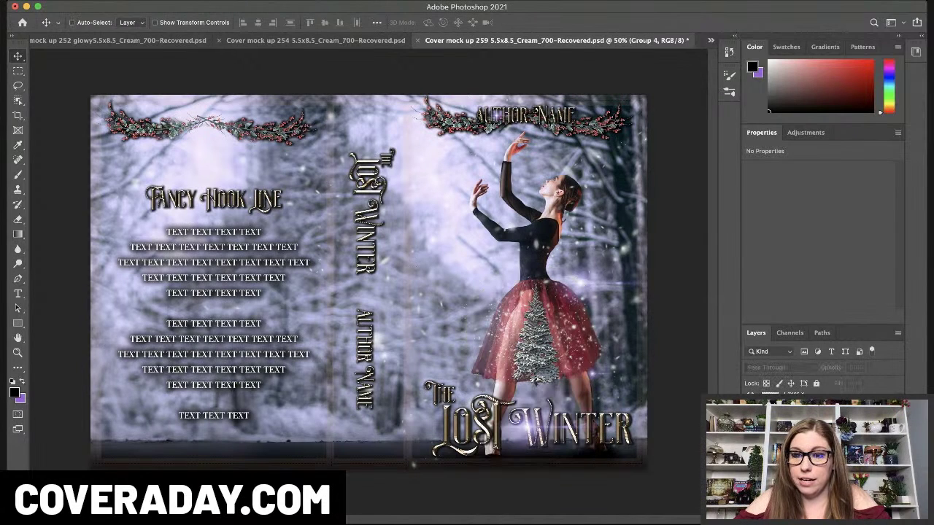
key(super)
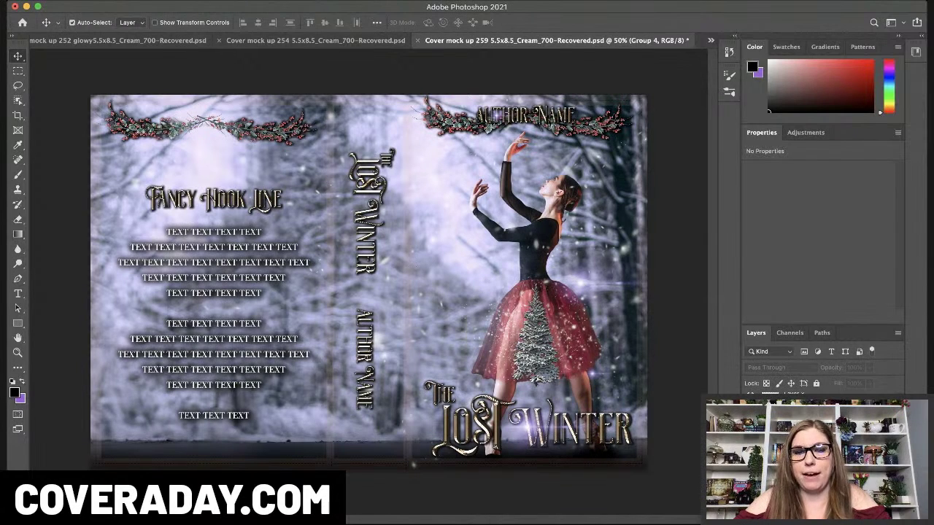
click(751, 453)
key(super+z)
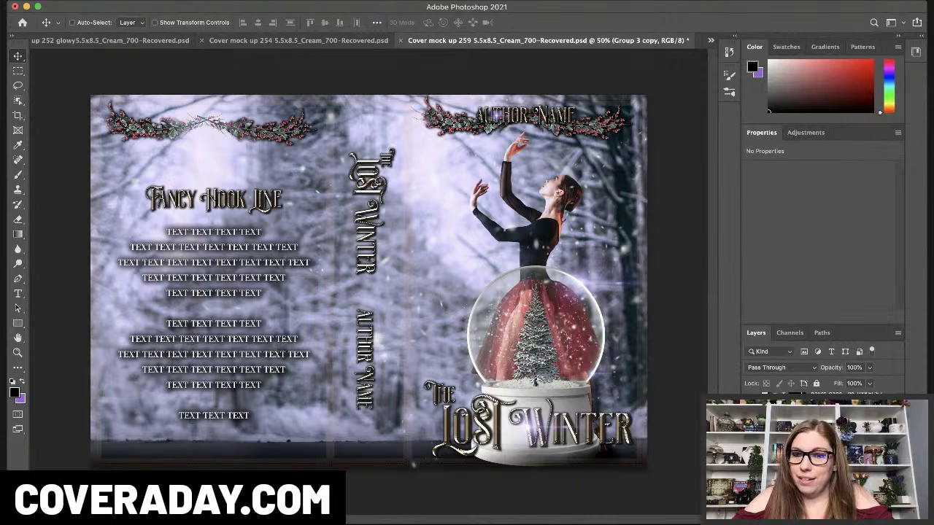
Group the tree and snow globe layers and name the group GLOBE
super+click(536, 332)
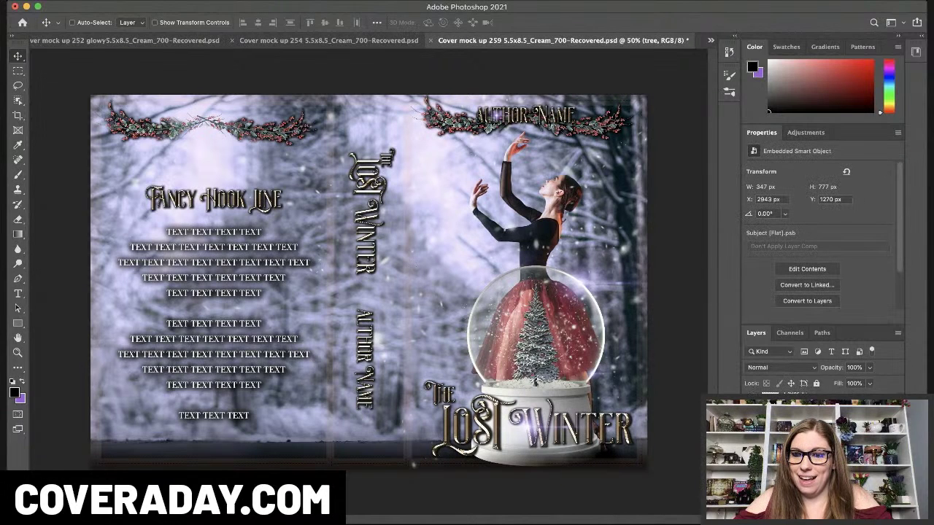
key(super+alt+a)
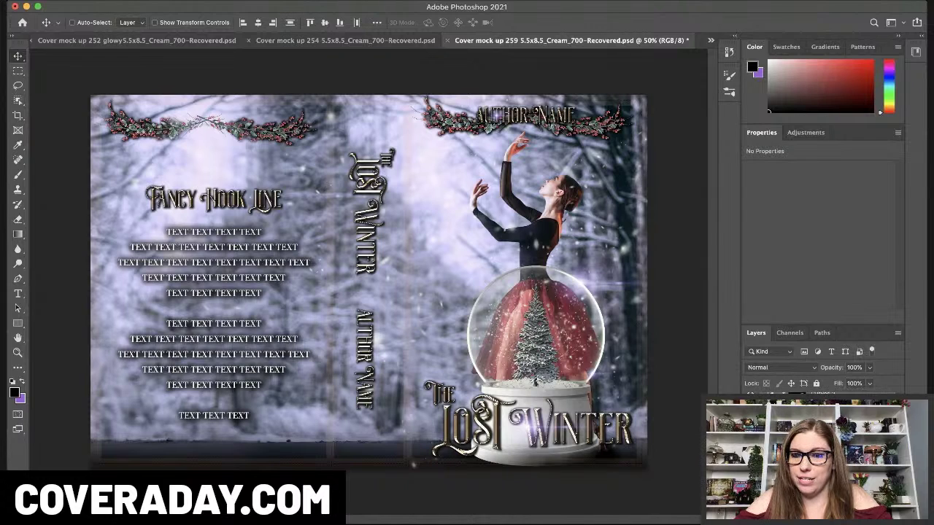
click(803, 424)
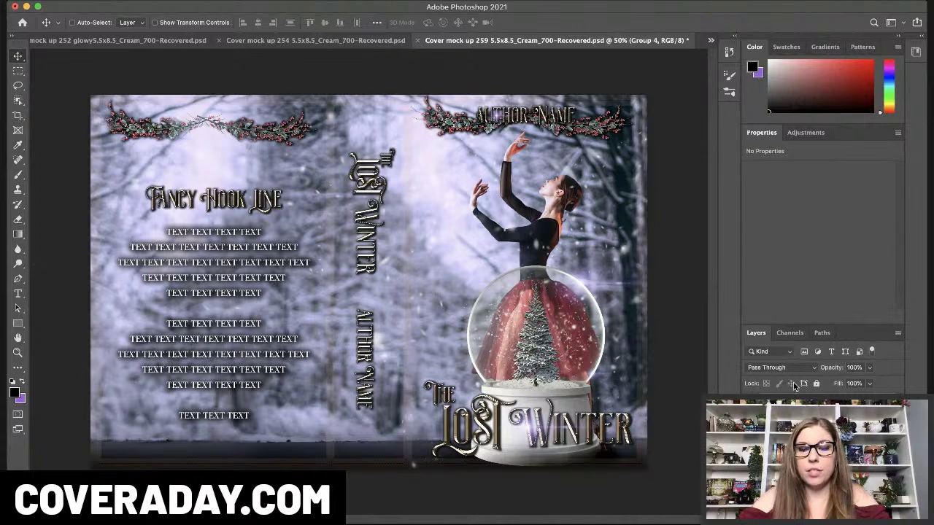
click(796, 438)
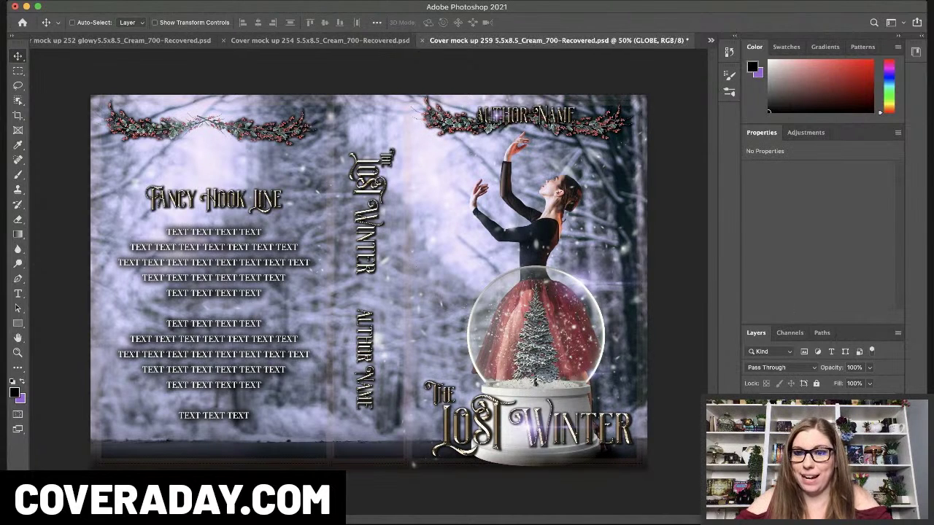
Duplicate the GLOBE group, shrink the copy to spine width and place it above the spine title
key(super+j)
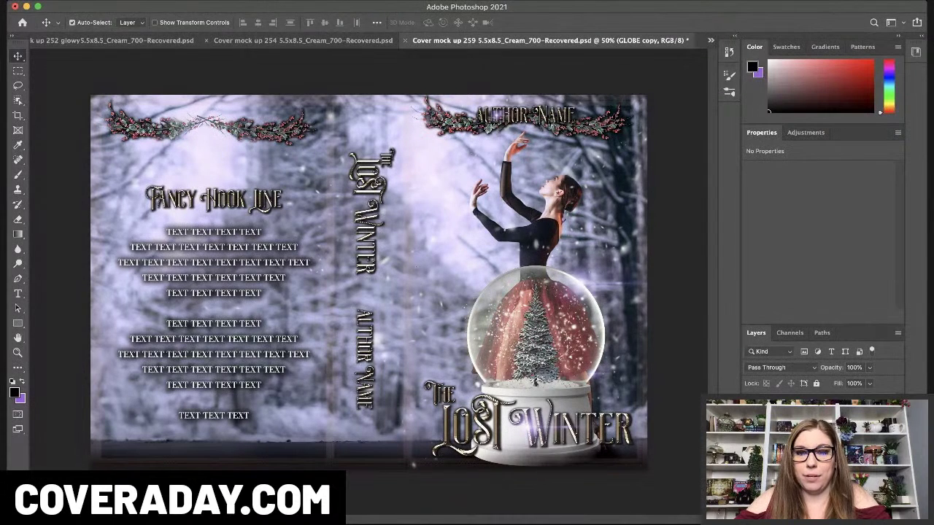
key(super+t)
drag(576, 402, 372, 143)
key(Return)
key(shift+Right)
key(shift+Right)
key(shift+Right)
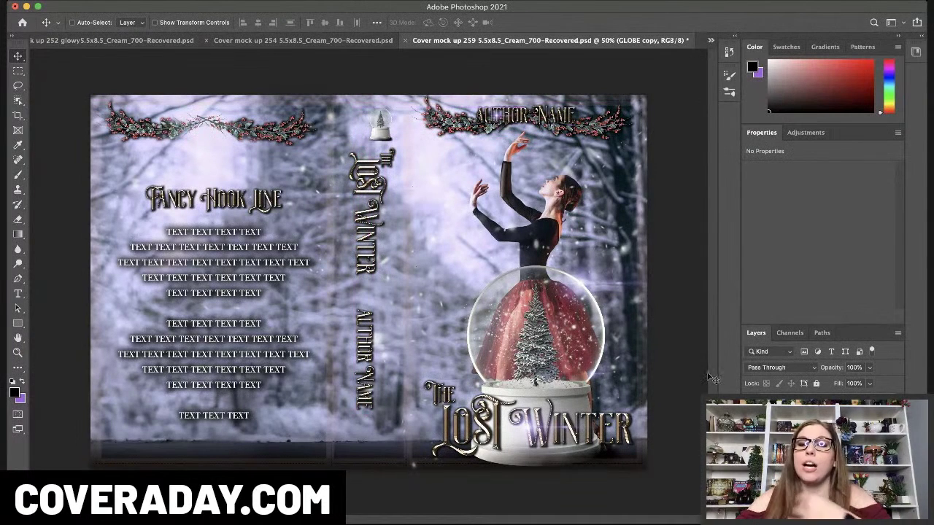
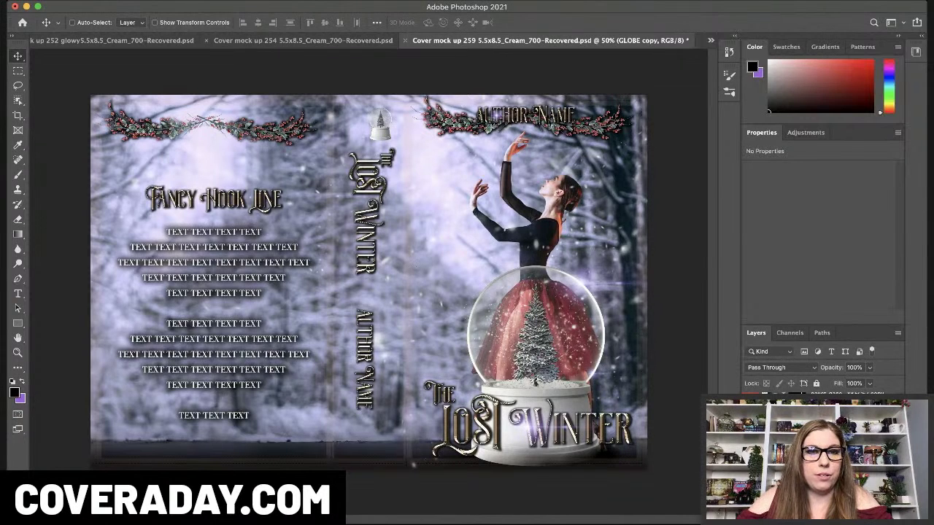
Nudge the small globe left to centre it on the spine above the title
key(shift+Left)
key(shift+Left)
key(shift+Left)
key(shift+Left)
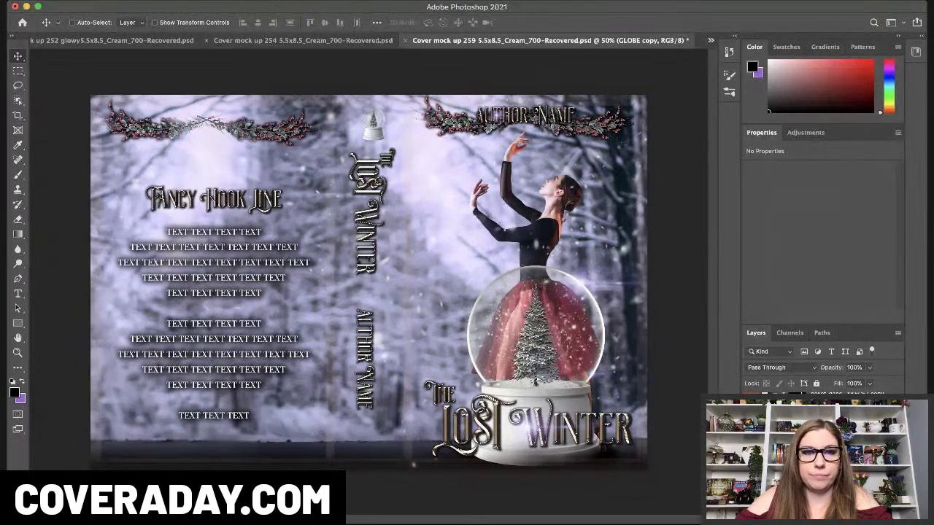
key(shift+Left)
key(shift+Left)
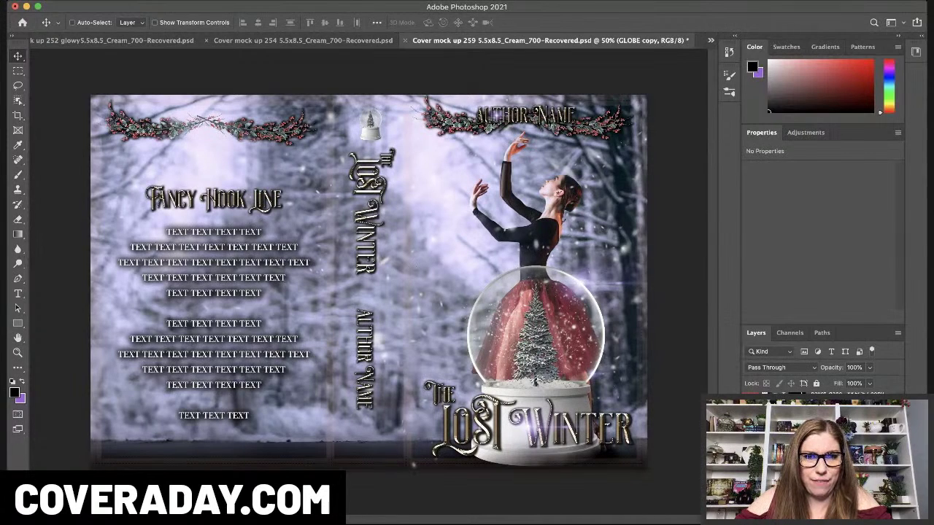
key(Left)
key(Left)
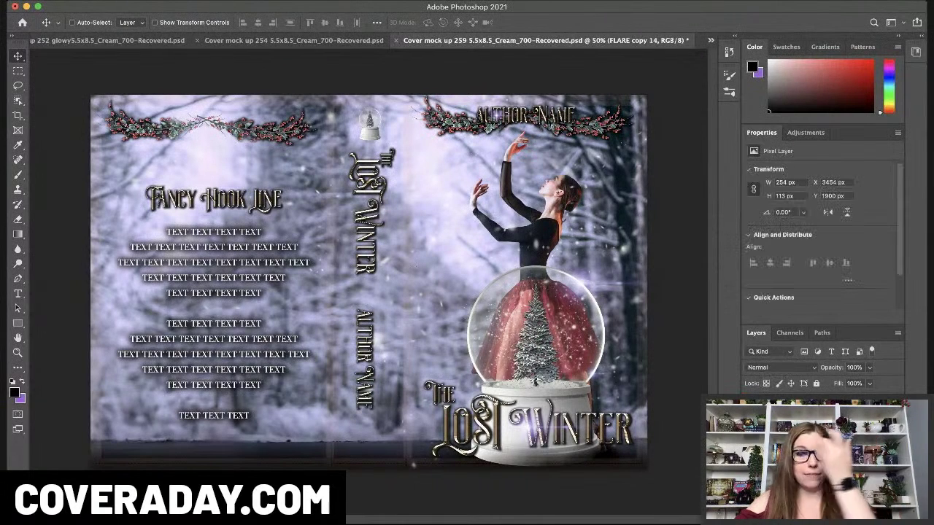
Add a new layer above FLARE copy 14 and set up a white brush at size 500
key(ctrl+shift+alt+n)
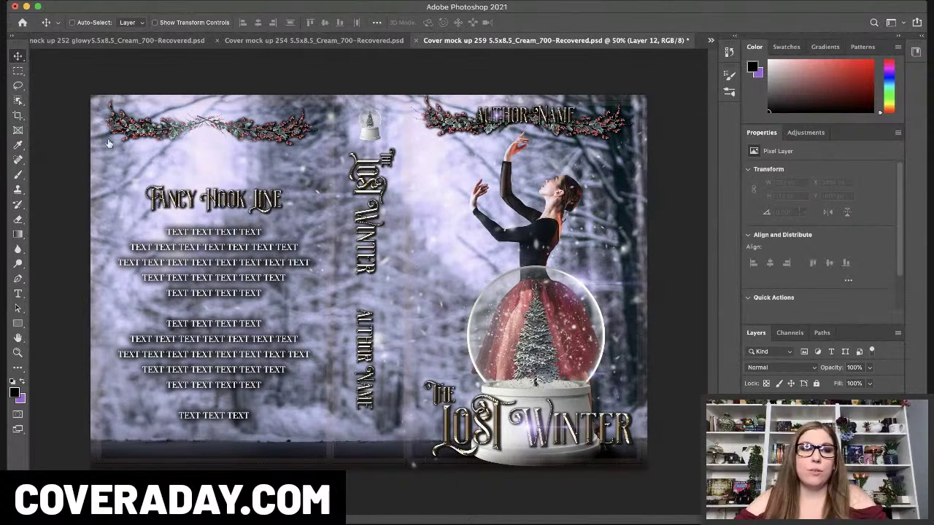
click(18, 174)
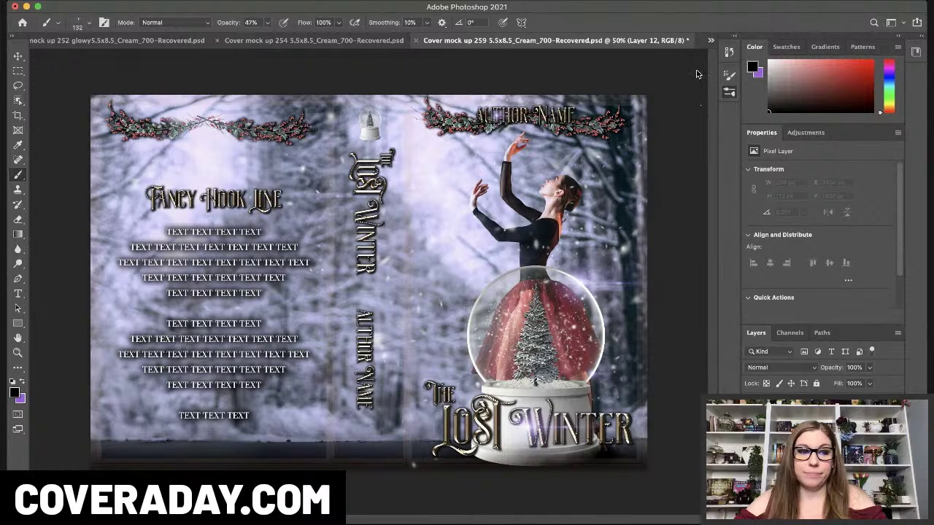
click(773, 65)
drag(773, 65, 769, 61)
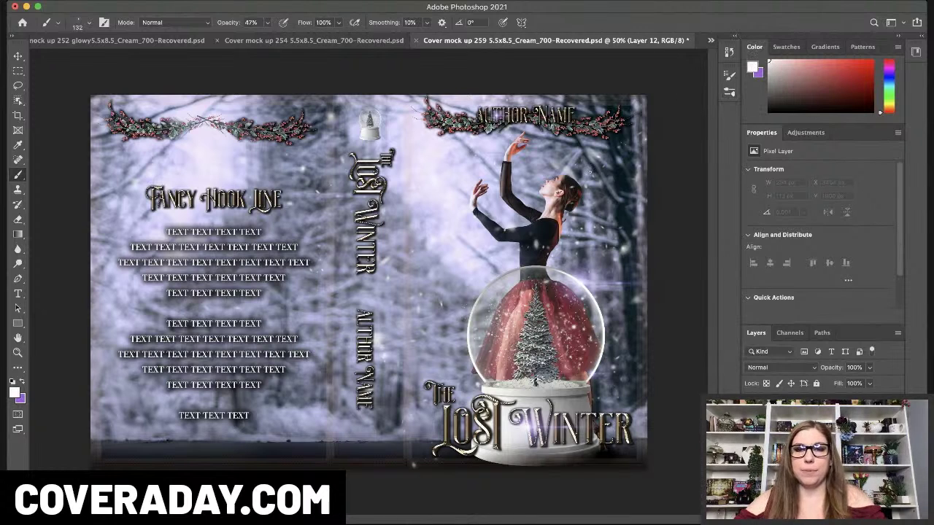
key(bracketright)
key(bracketright)
key(bracketright)
key(bracketright)
key(bracketright)
key(bracketright)
Raise the brush opacity to 100% and stamp a white sparkle on the front cover beside the dancer's head
click(620, 180)
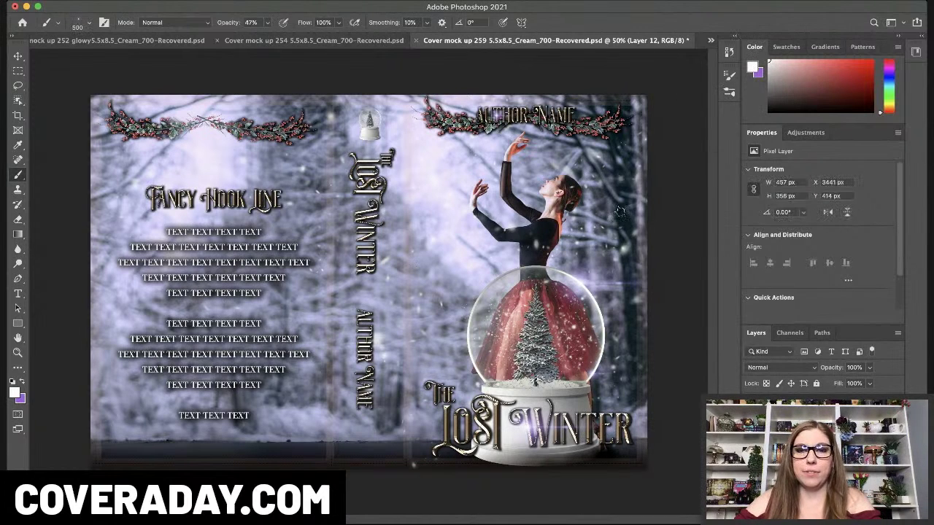
key(super+z)
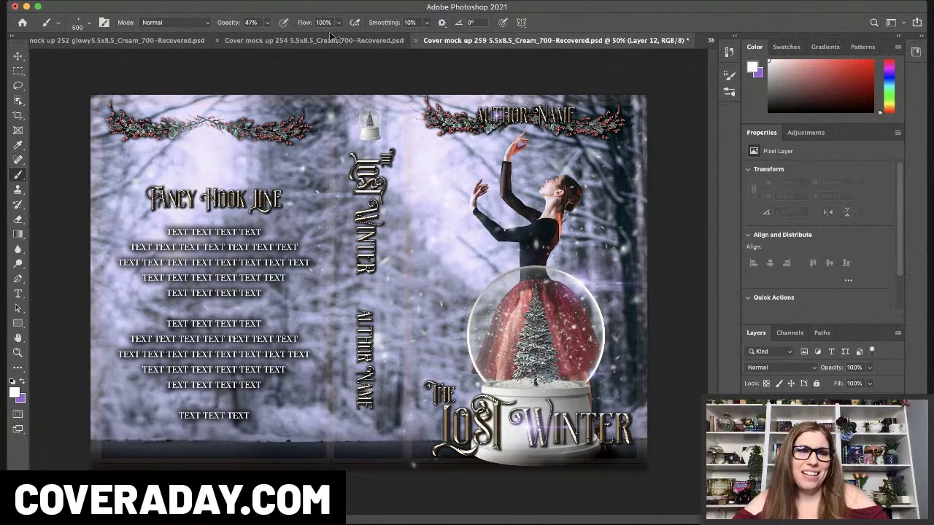
drag(267, 31, 340, 47)
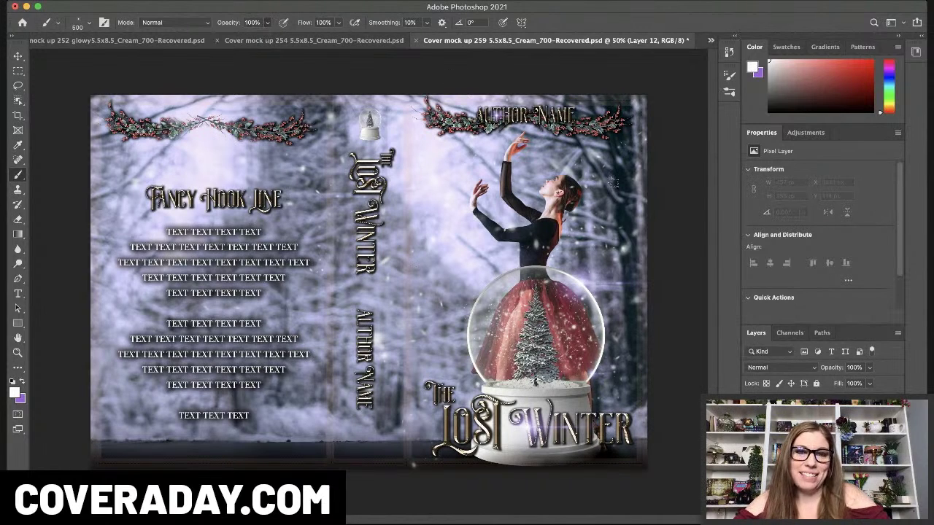
click(618, 181)
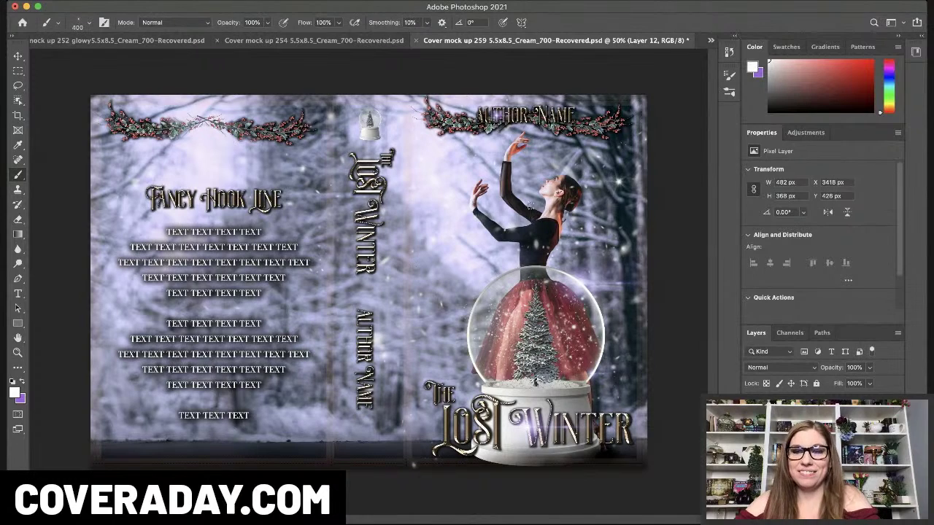
Stamp smaller white sparkles around the dancer, near the front cover's upper edge and on both sides of the large globe, using brush size 250
key(bracketleft)
key(bracketleft)
click(483, 150)
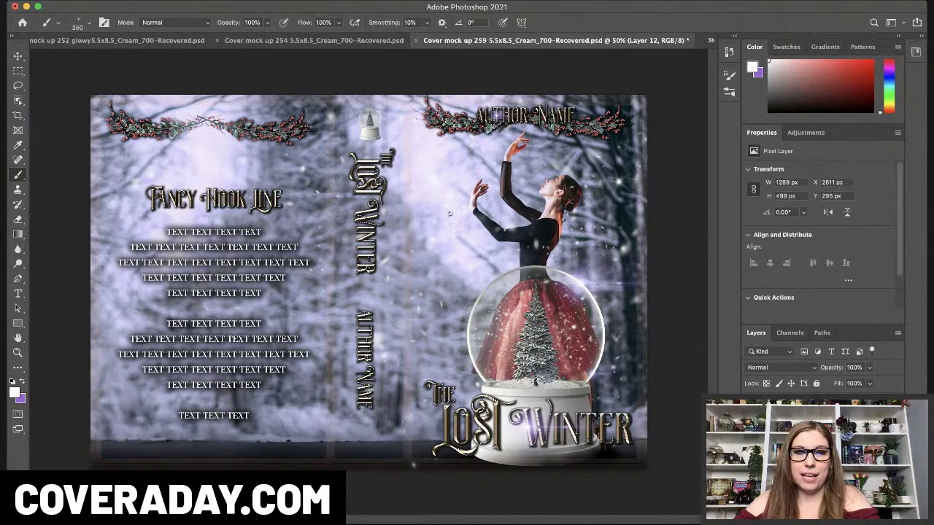
click(451, 214)
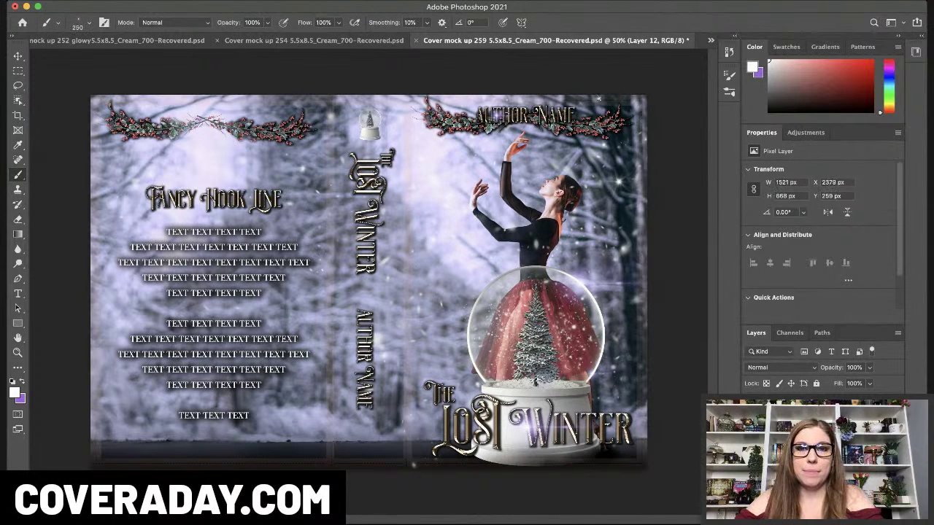
click(600, 99)
click(607, 317)
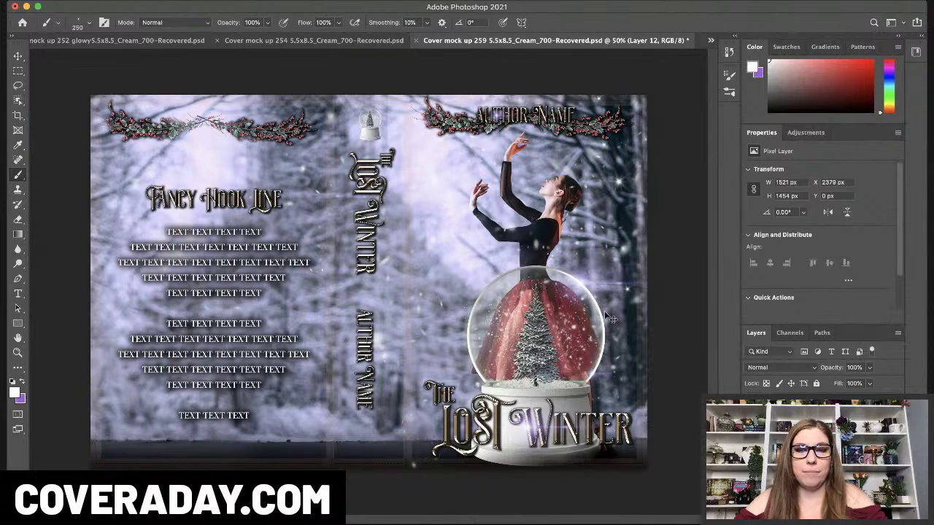
click(631, 338)
click(449, 340)
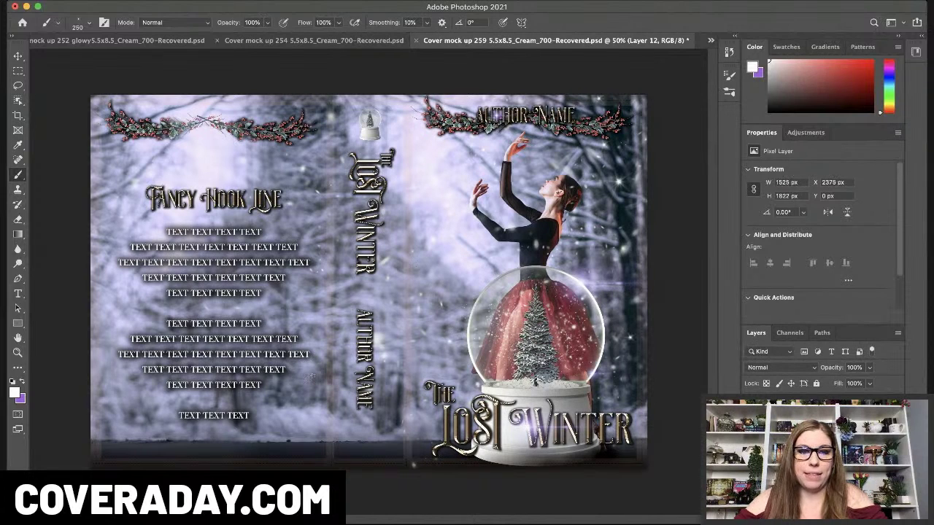
Stamp white sparkles beside the spine author name and around the back cover text, varying the brush size between 250 and 500
click(343, 387)
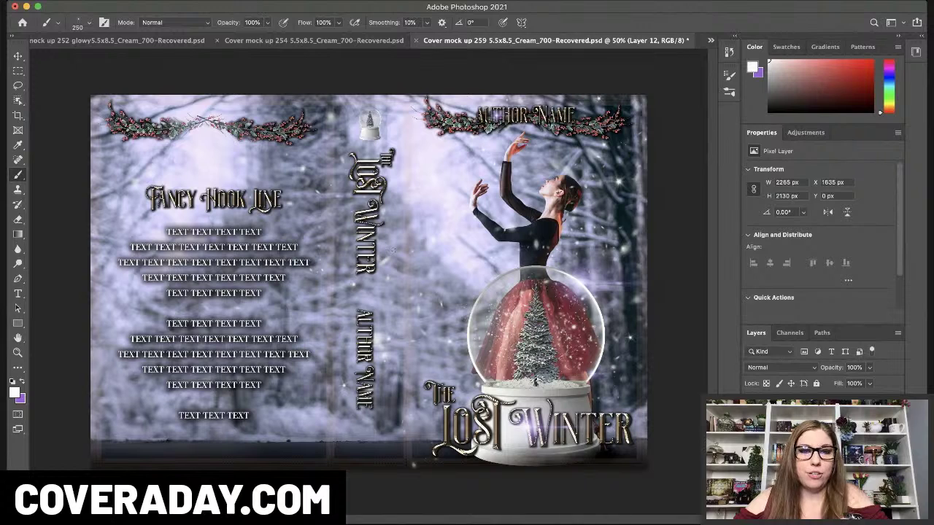
key(bracketright)
key(bracketright)
key(bracketright)
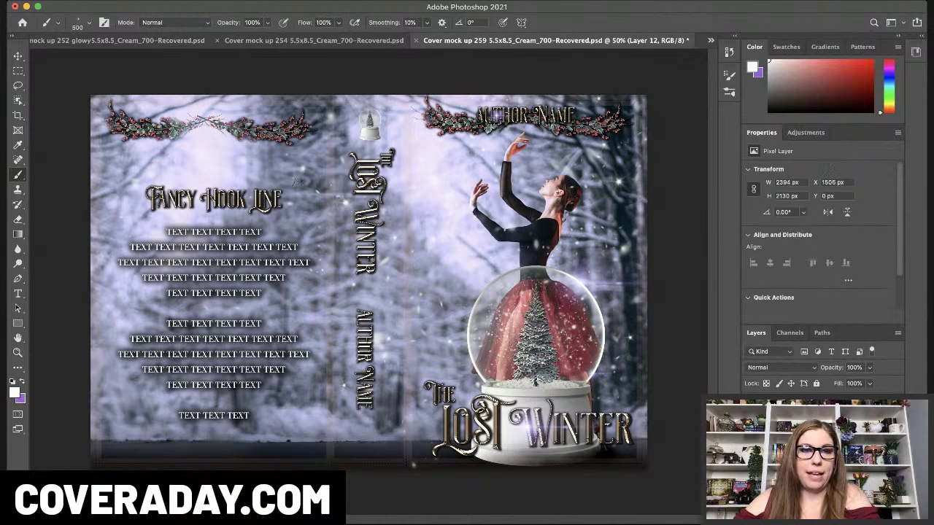
click(301, 179)
click(111, 283)
key(bracketleft)
key(bracketleft)
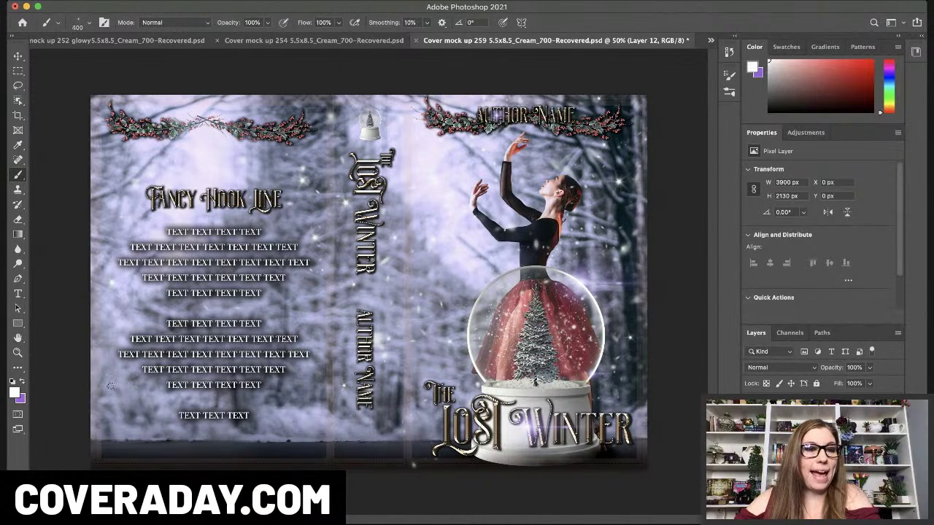
click(110, 385)
click(298, 407)
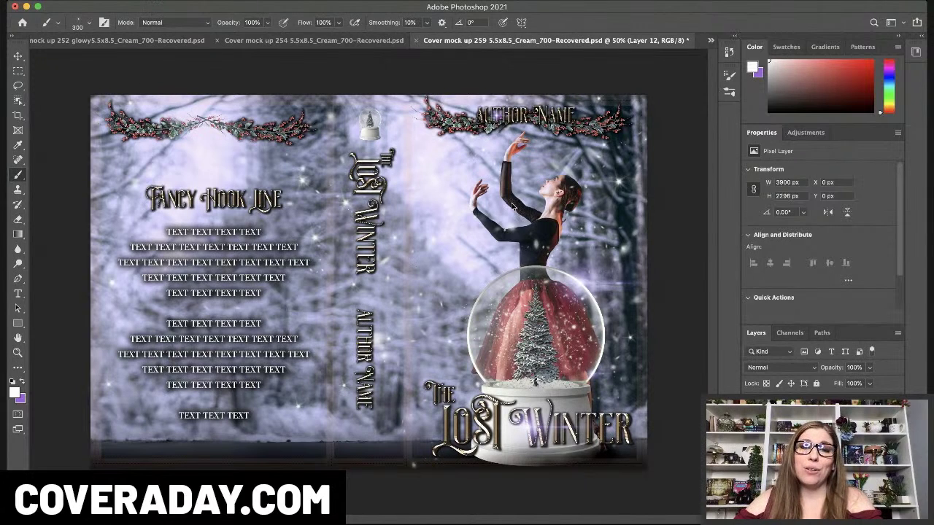
Add a Brightness/Contrast adjustment above the Brightness/Contrast 3 layer with brightness 3 and contrast 38, and save the document
key(space)
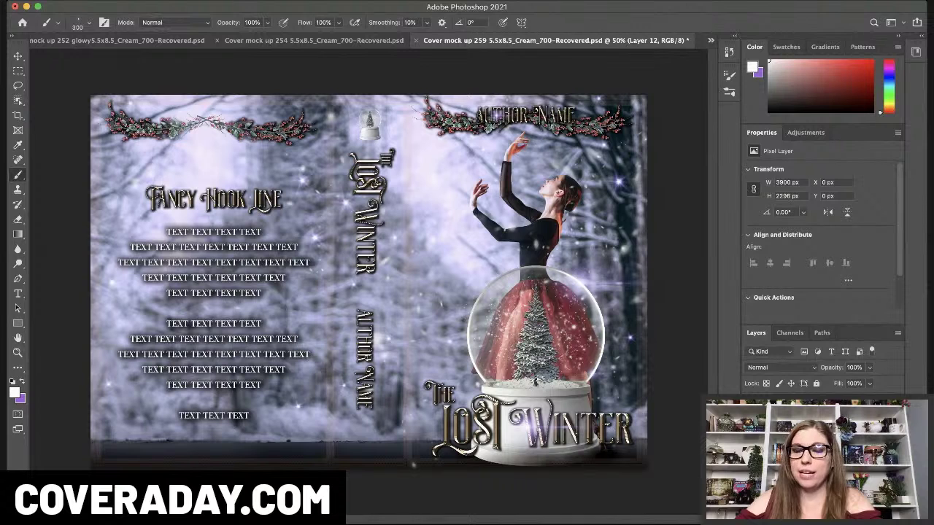
click(817, 453)
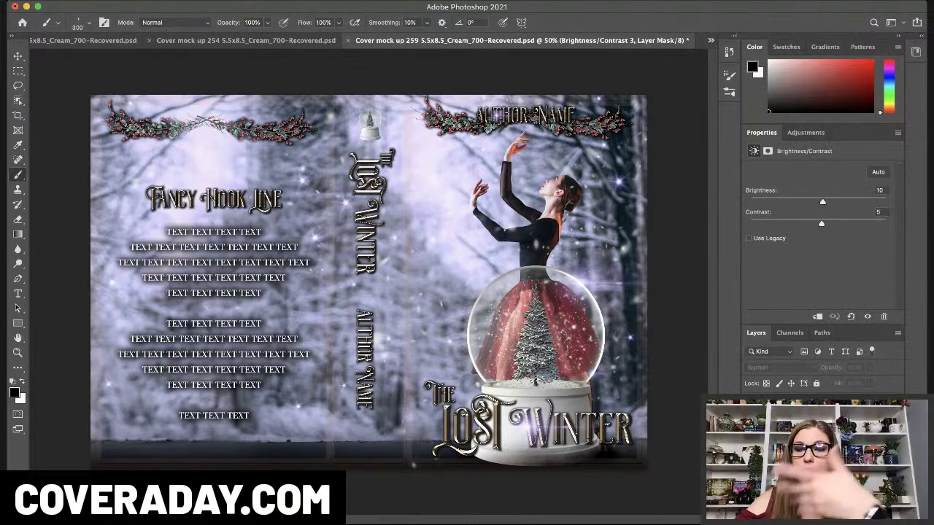
click(832, 416)
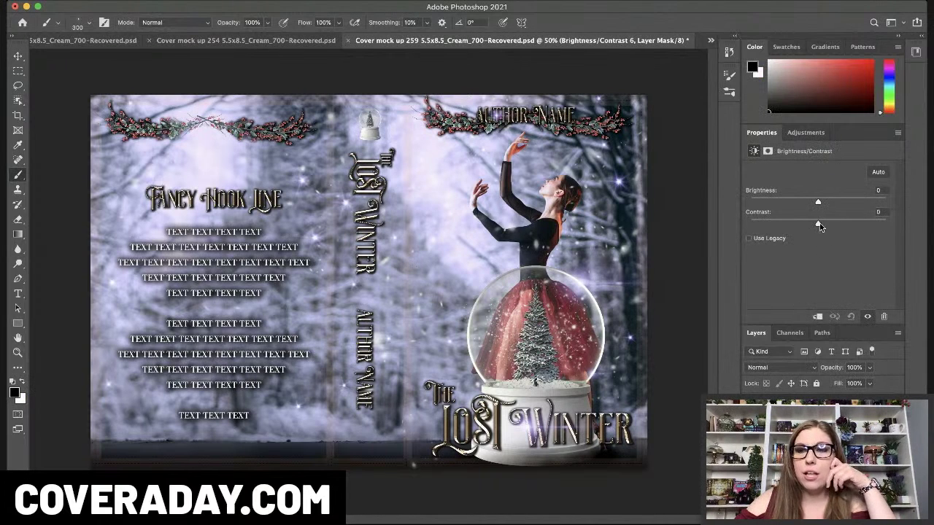
drag(821, 223, 849, 229)
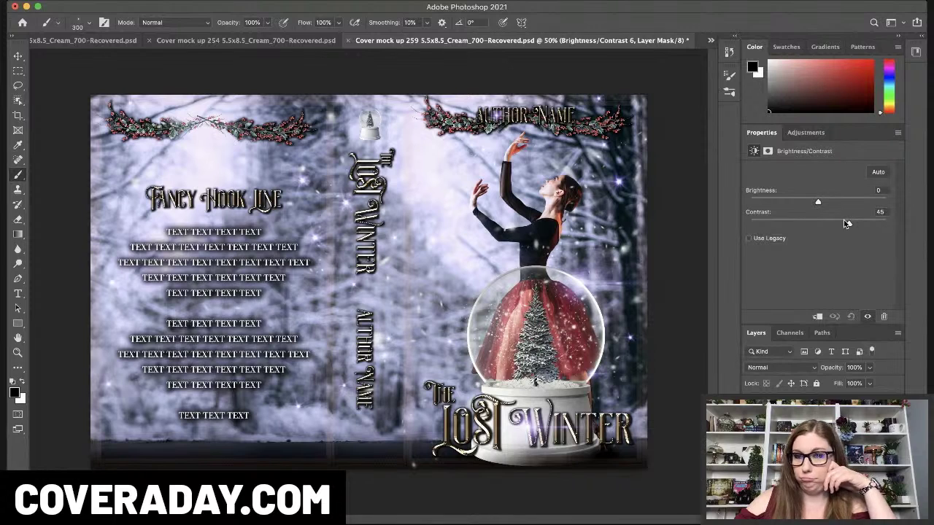
click(845, 224)
drag(818, 201, 820, 204)
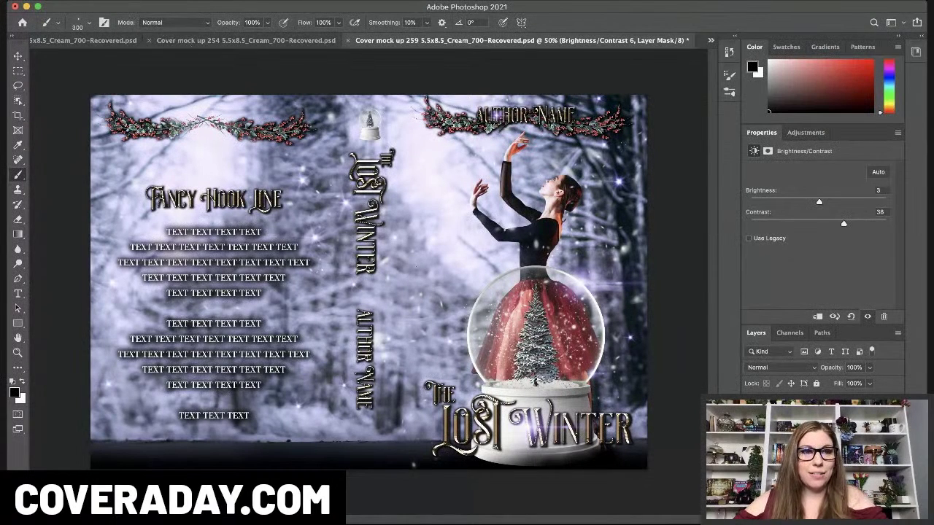
key(super+s)
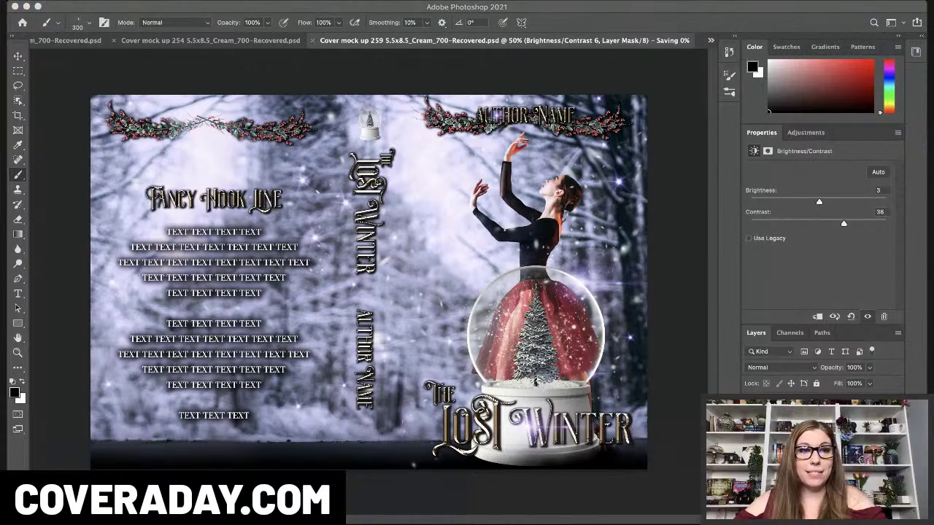